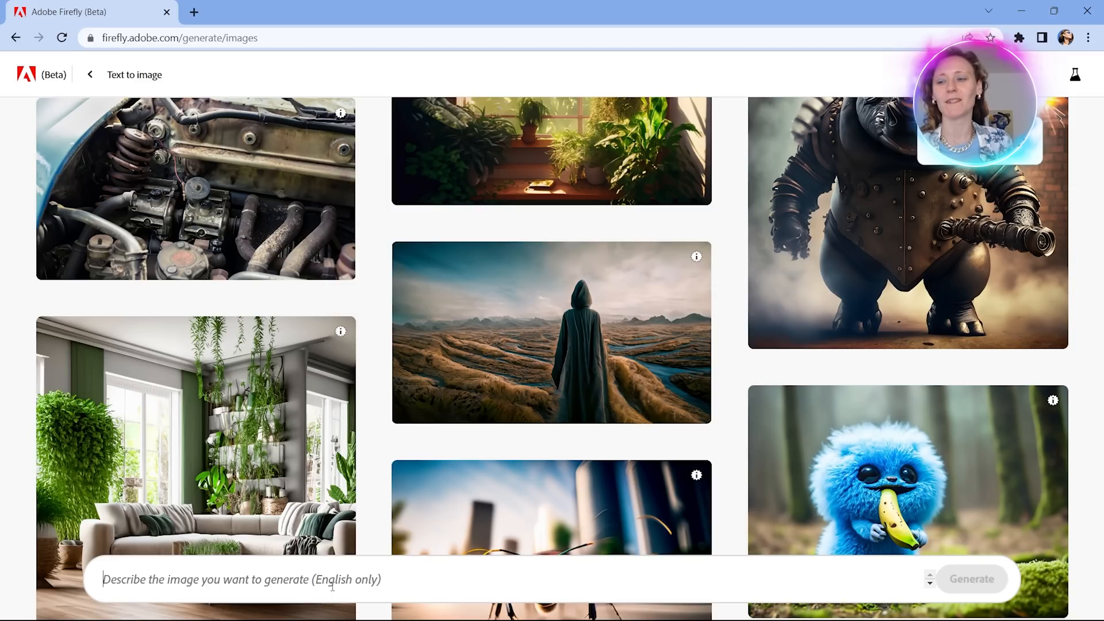
Write the image prompt: a logo for a biotech company named "Atomichemist".
left_click(332, 586)
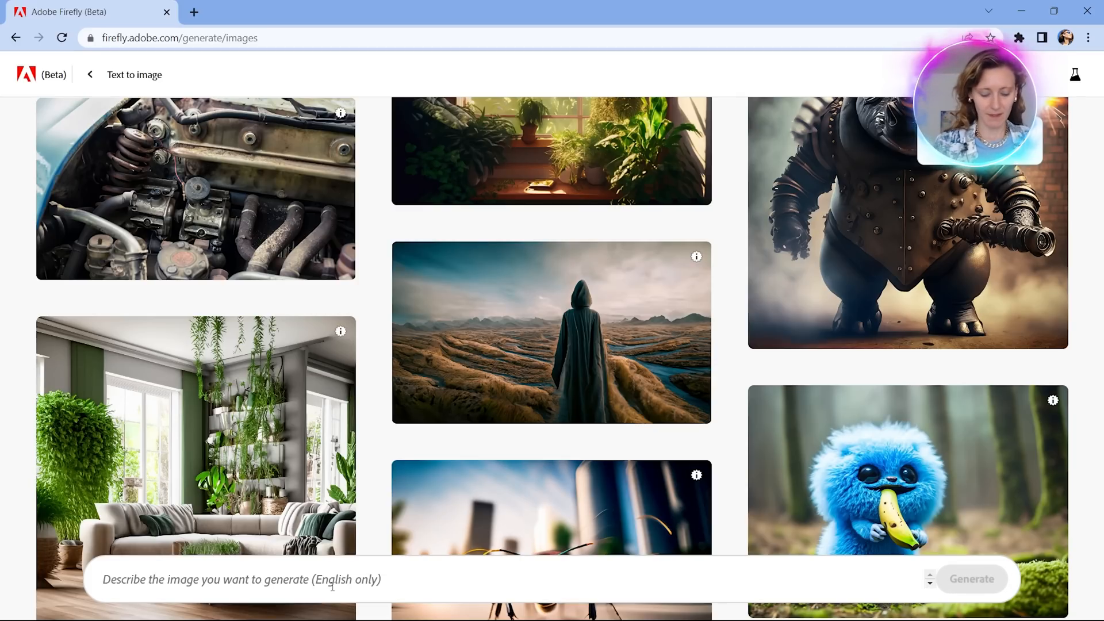
type("a logo for a ")
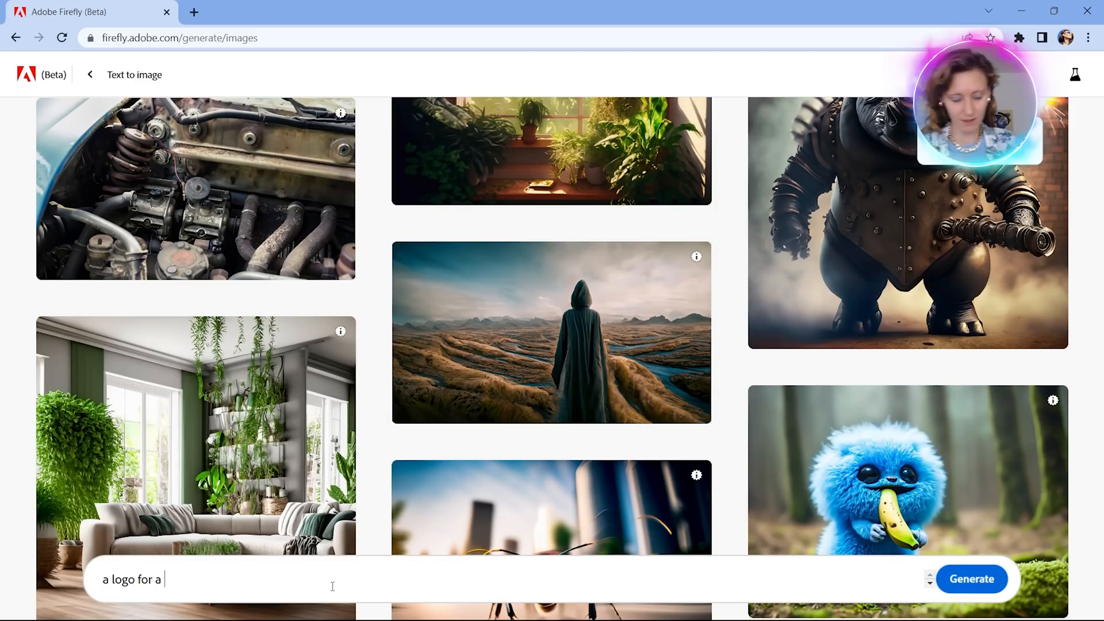
type("biotech company")
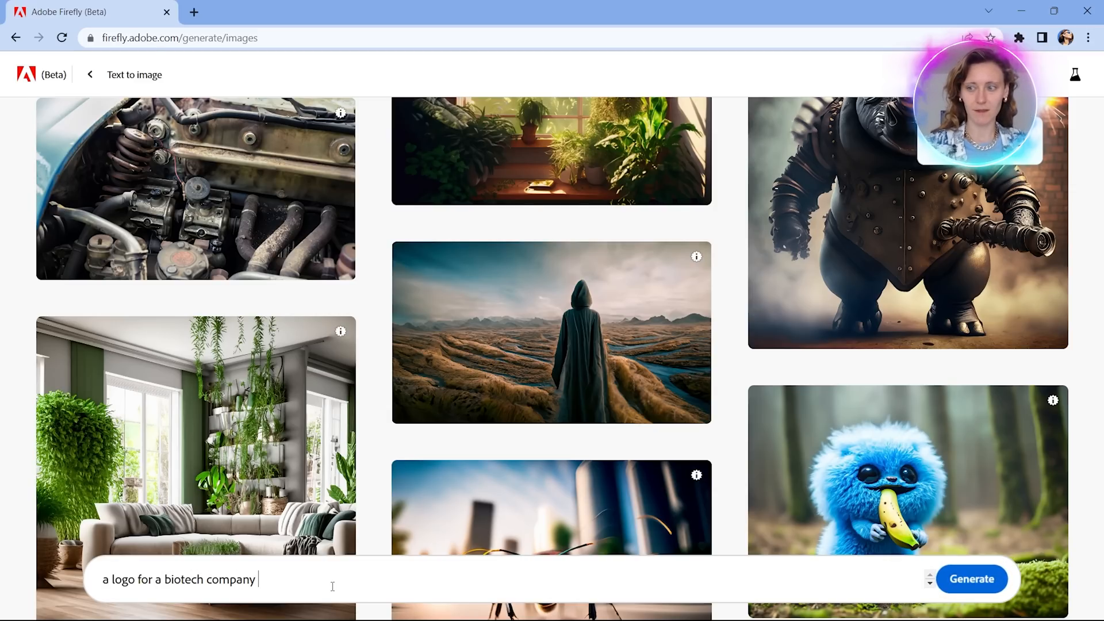
type(" named \"")
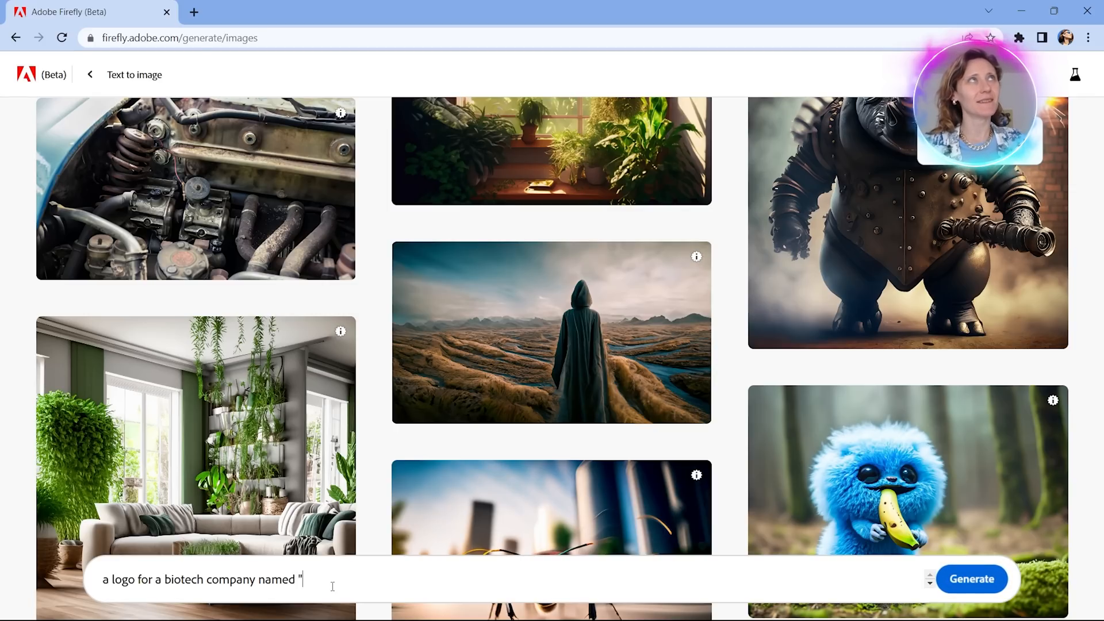
type("Atomic")
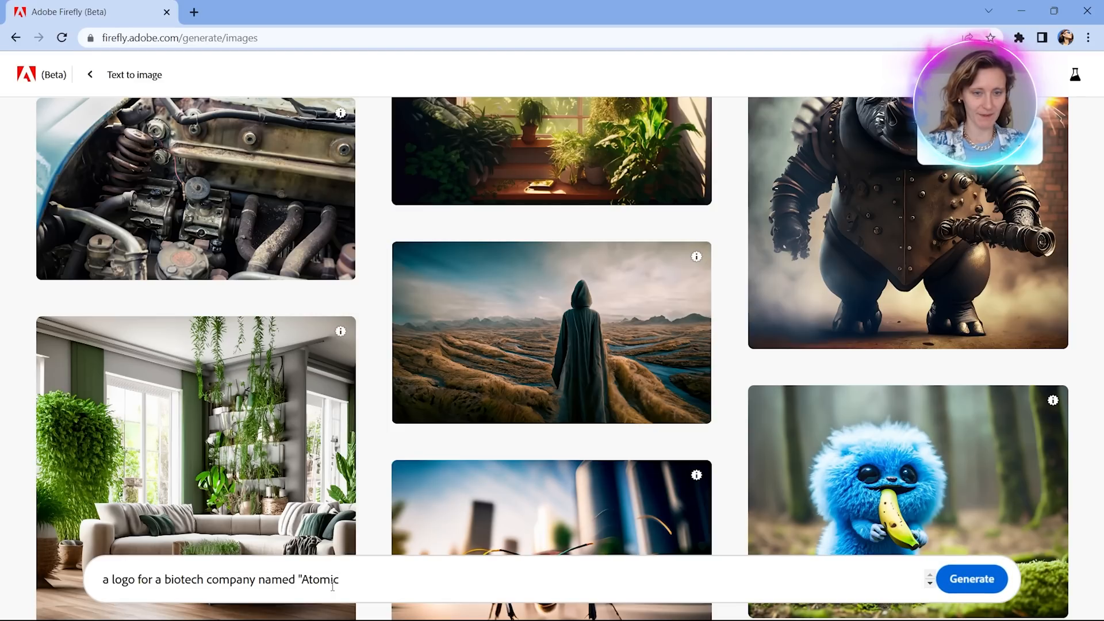
type("hemist\"")
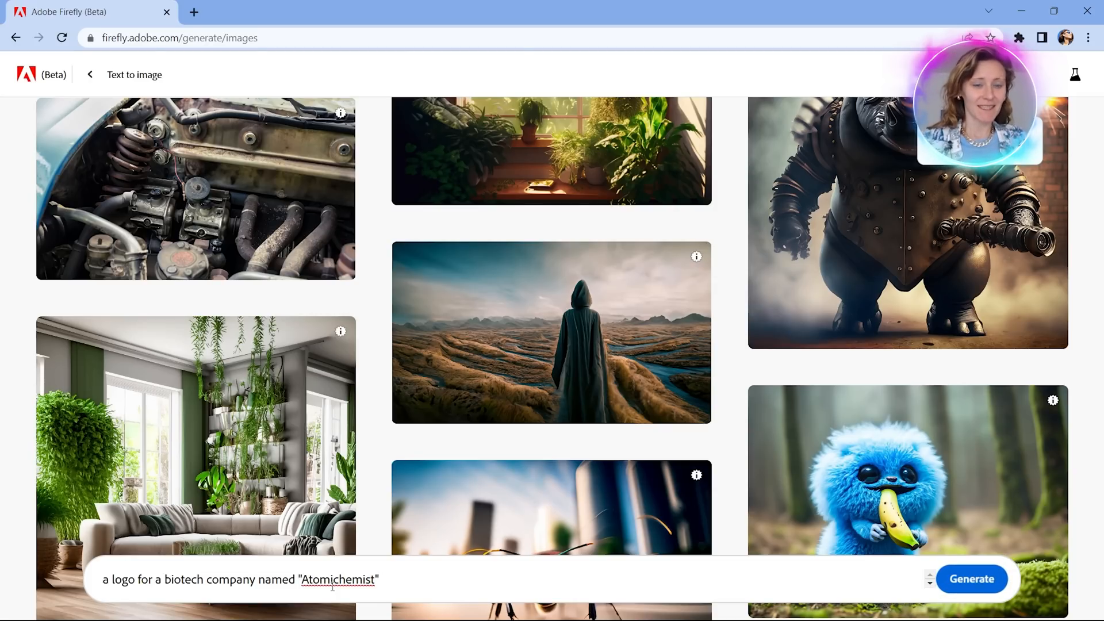
Search Google for "atomichemist" in a new browser tab, skim the results, and close that tab.
left_click(197, 15)
type("a")
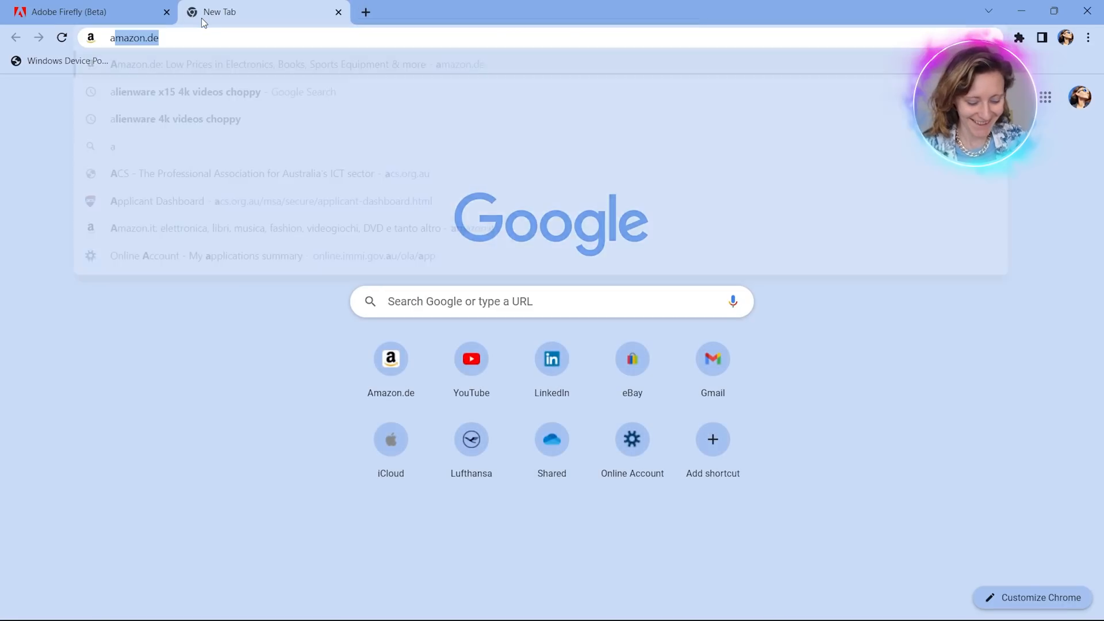
type("tomichemist")
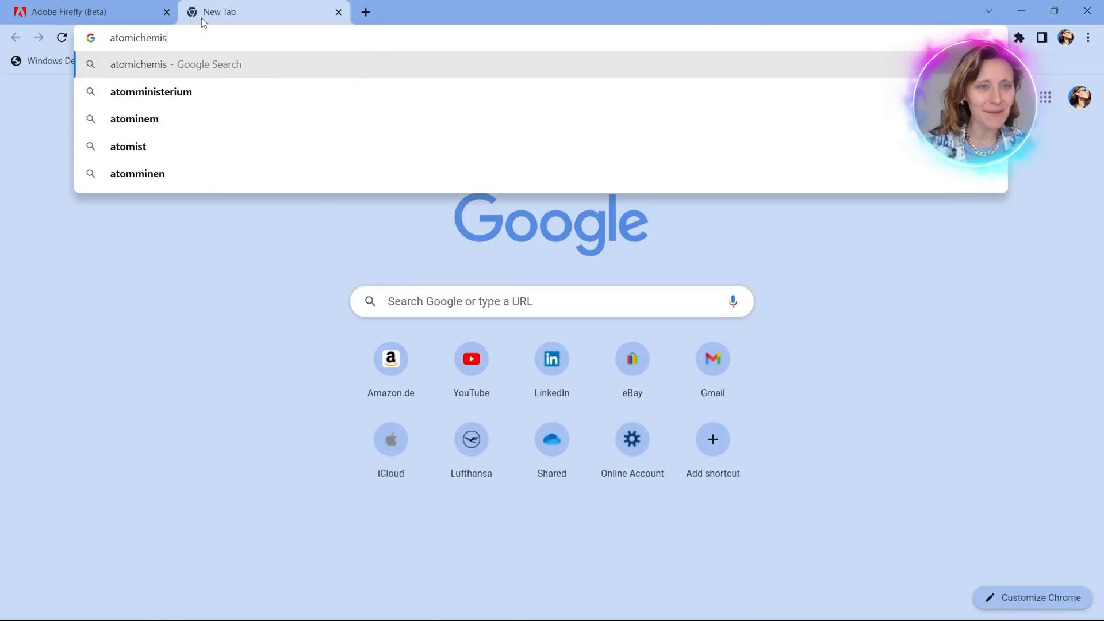
key("Return")
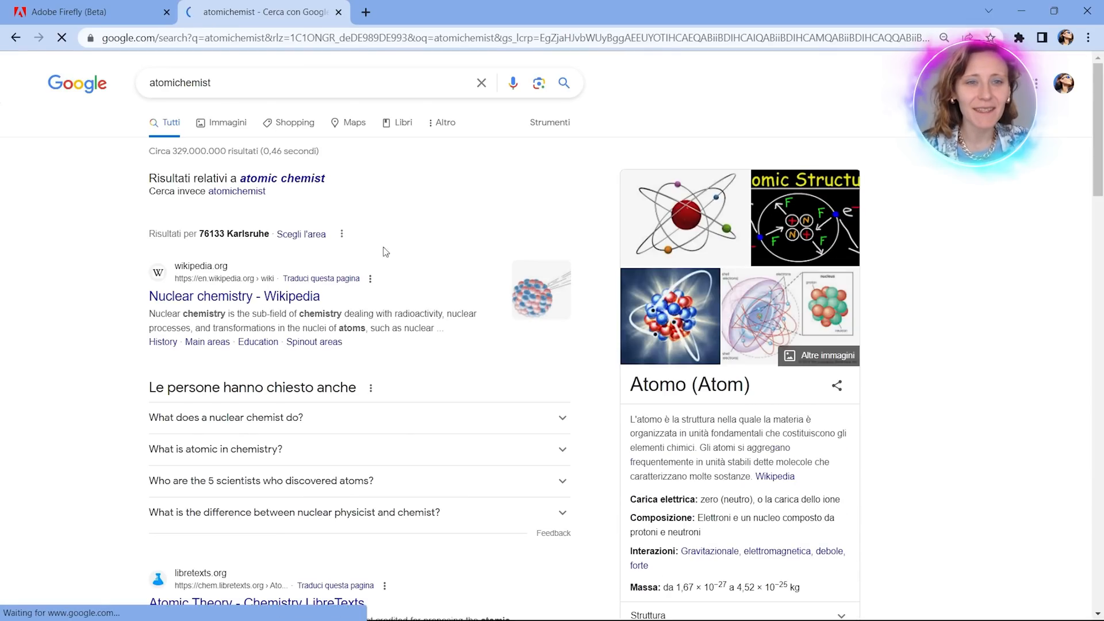
scroll(367, 352, "down", 7)
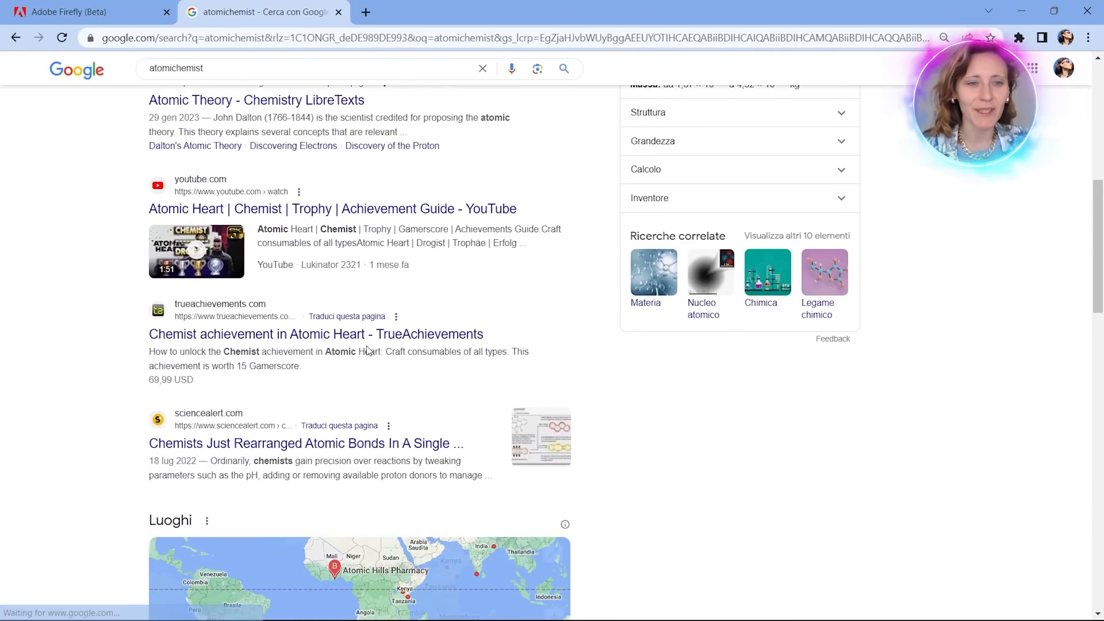
scroll(367, 350, "up", 10)
key("ctrl+w")
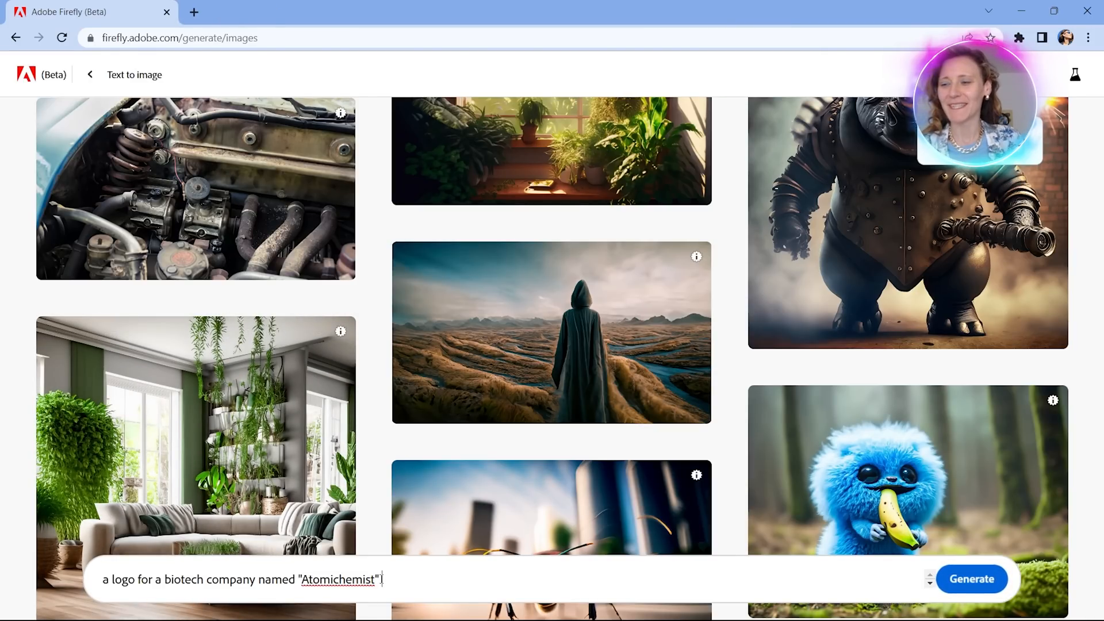
Extend the prompt with "based in California" and generate the logo images.
type("b")
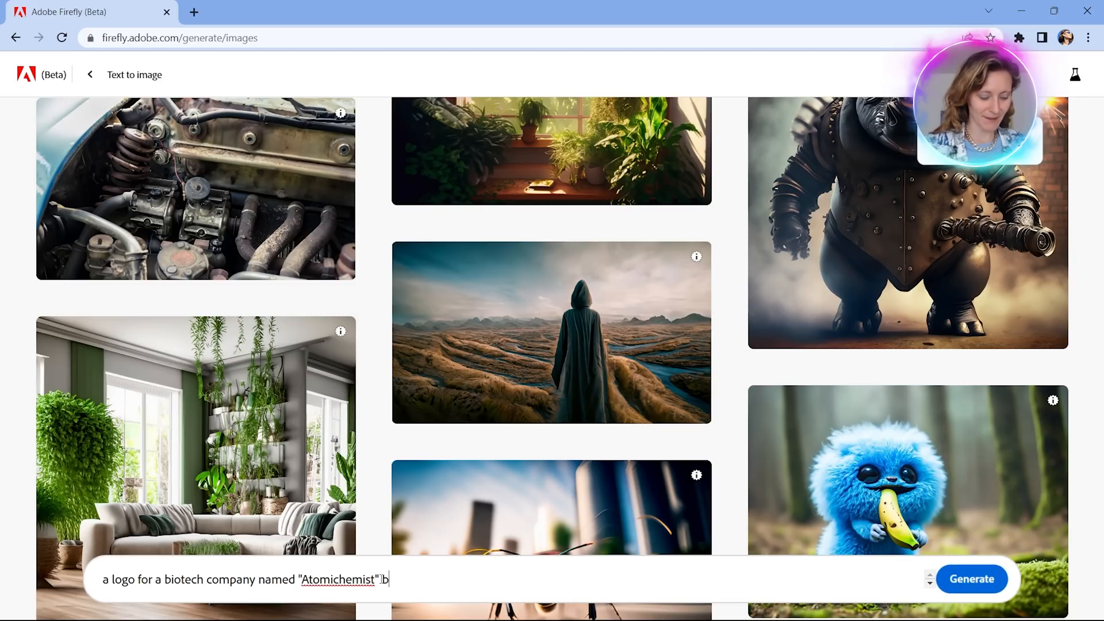
type("ased in California")
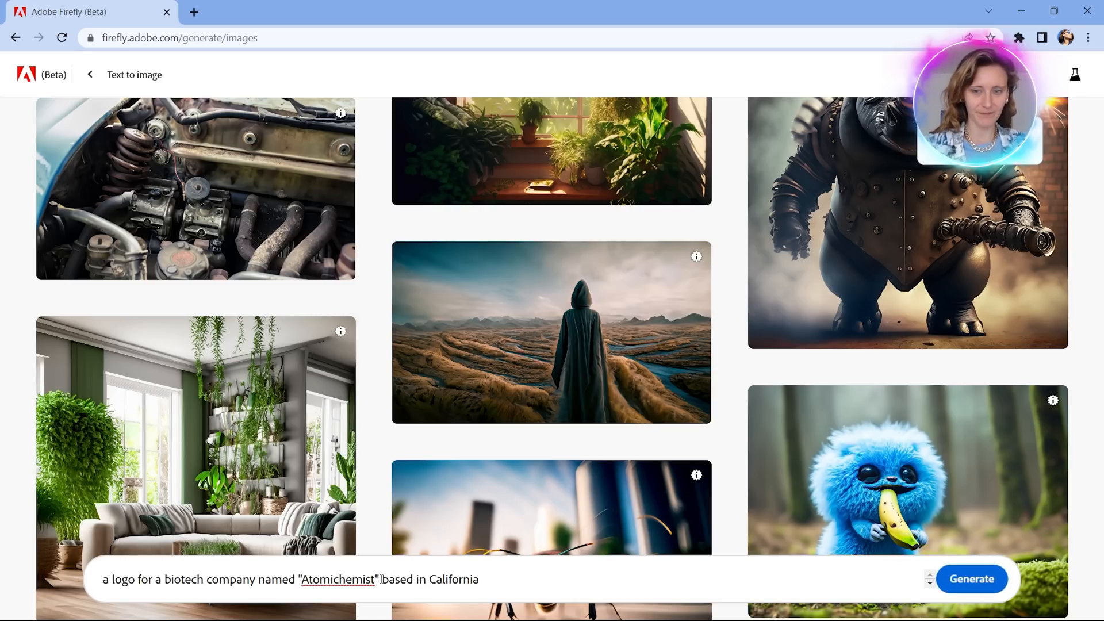
key("Return")
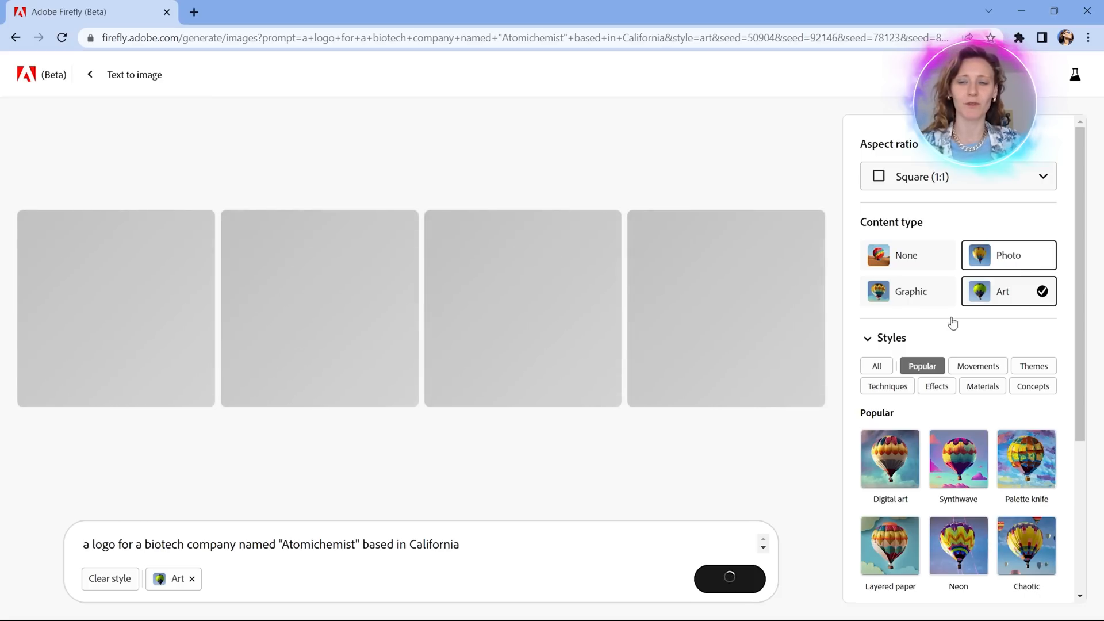
Try the Photo content type and return to Art.
left_click(1015, 257)
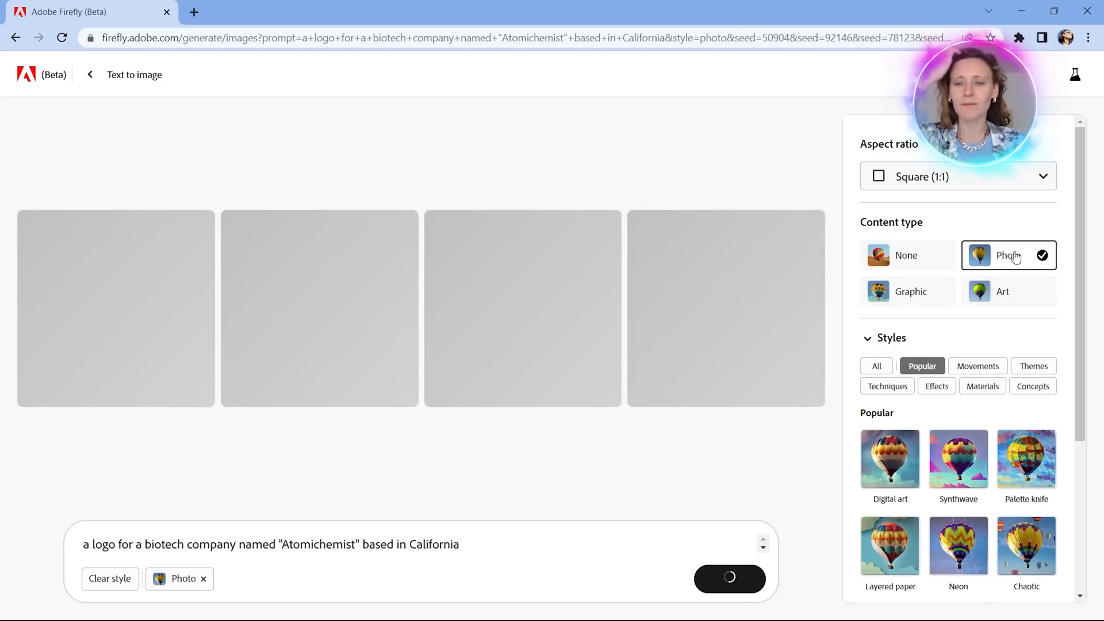
left_click(1015, 297)
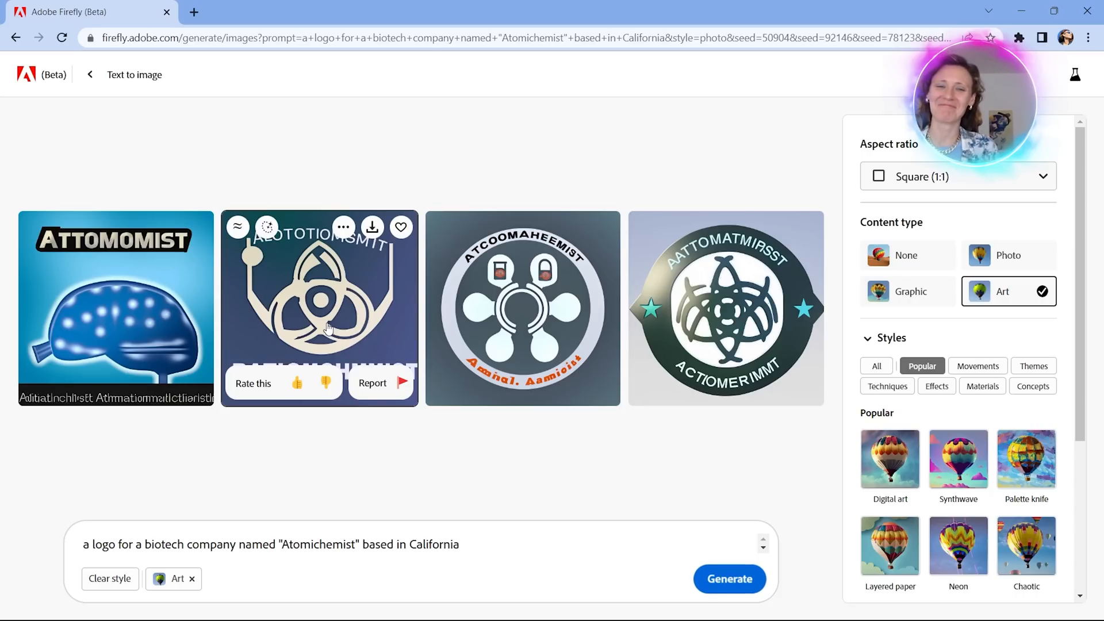
Replace "biotech" with "healthcare" in the prompt and generate a new set of logos.
left_click(472, 546)
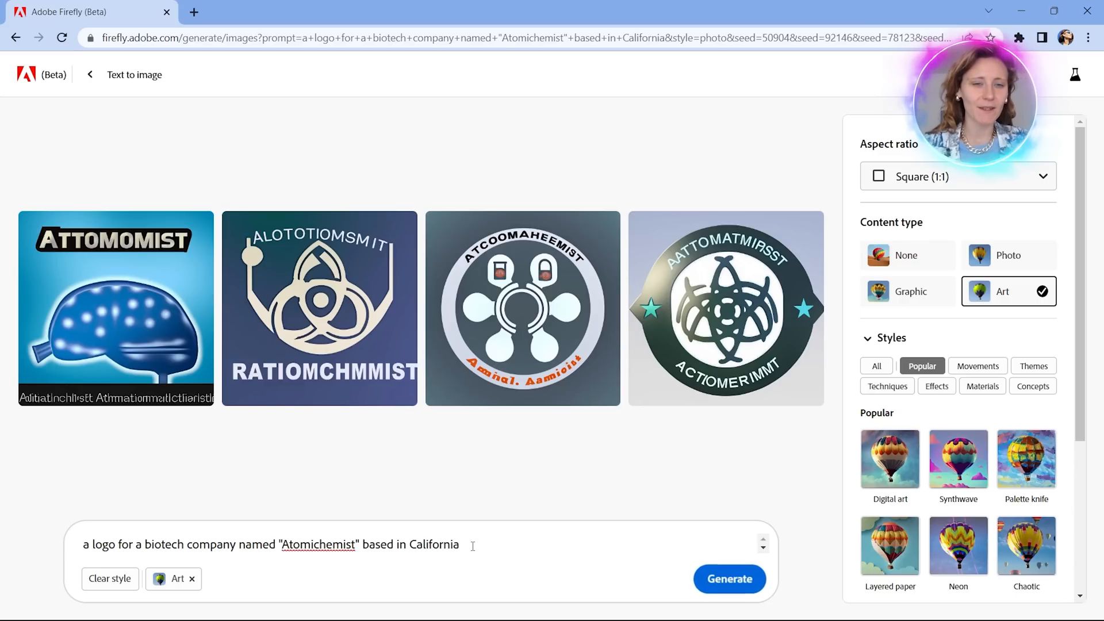
mouse_move(349, 322)
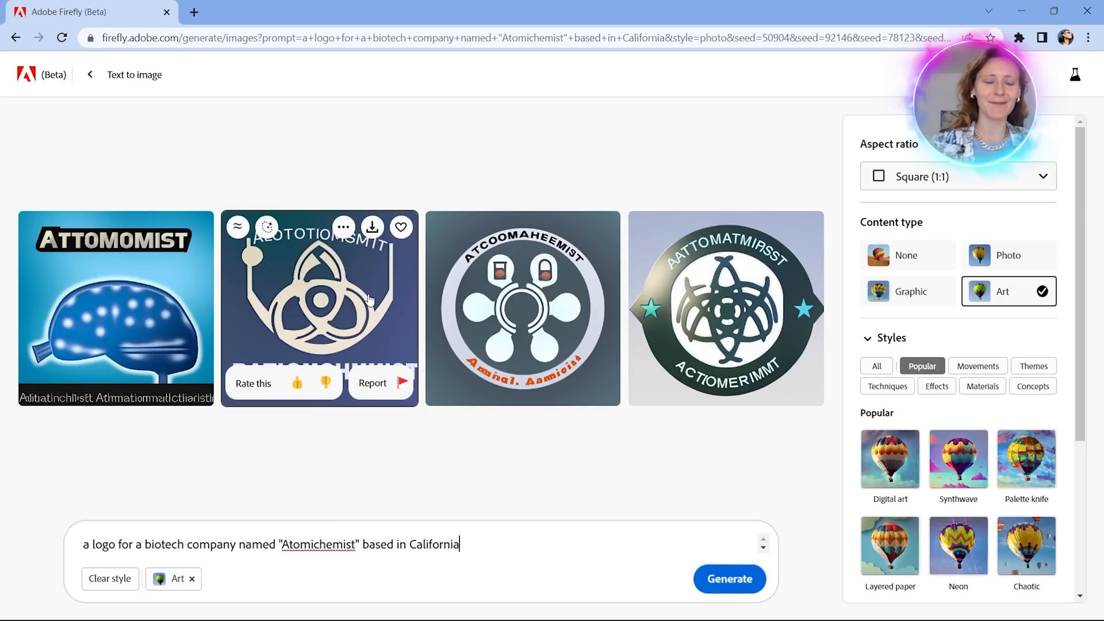
mouse_move(128, 316)
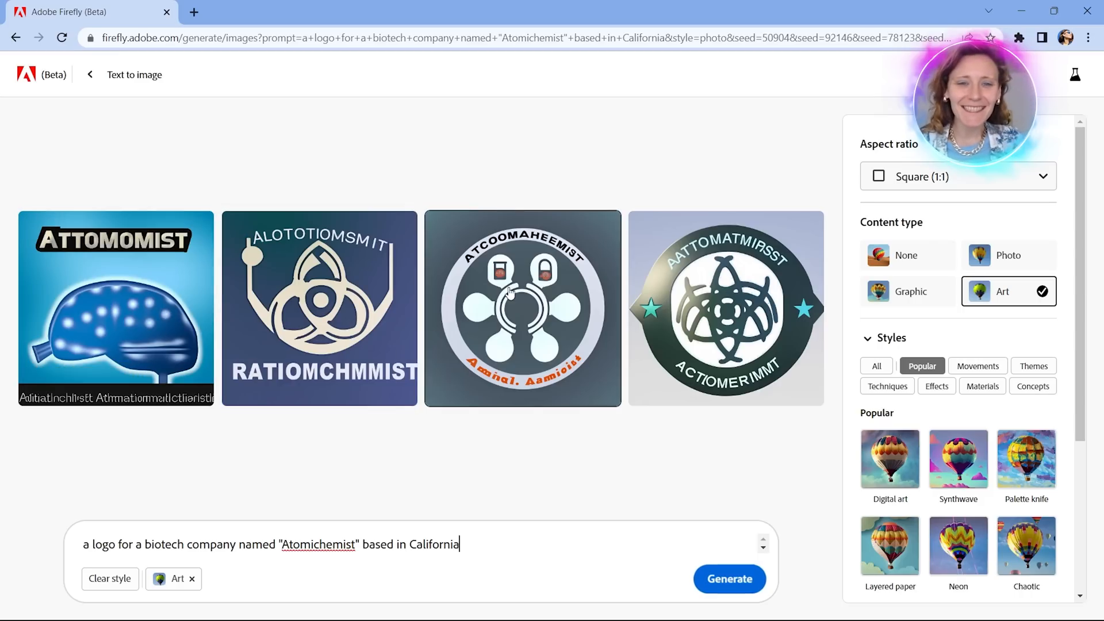
mouse_move(515, 278)
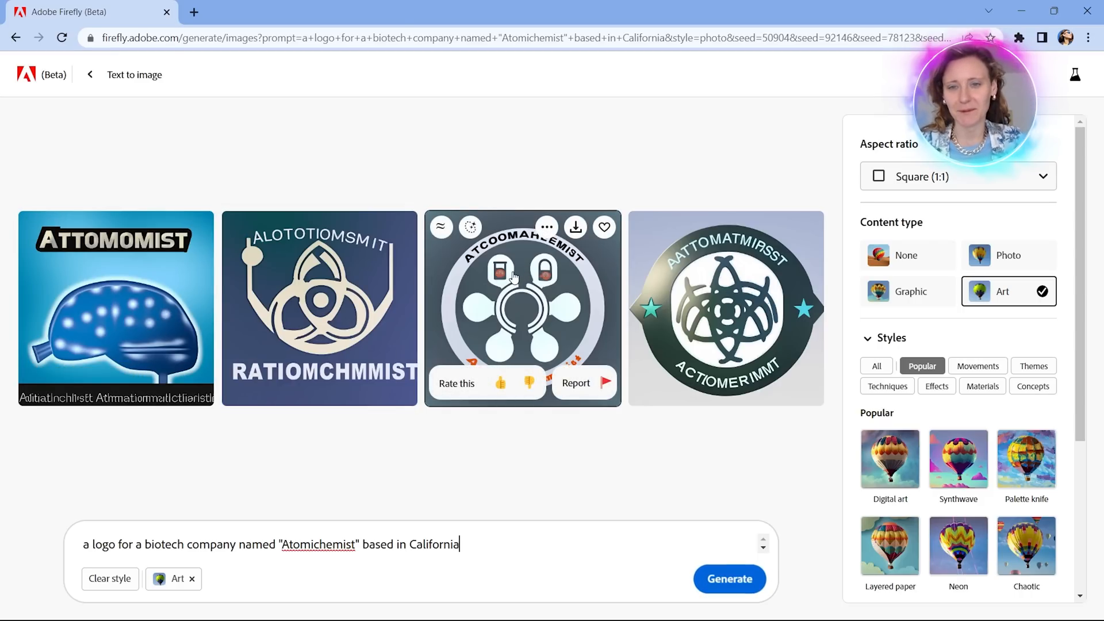
mouse_move(694, 315)
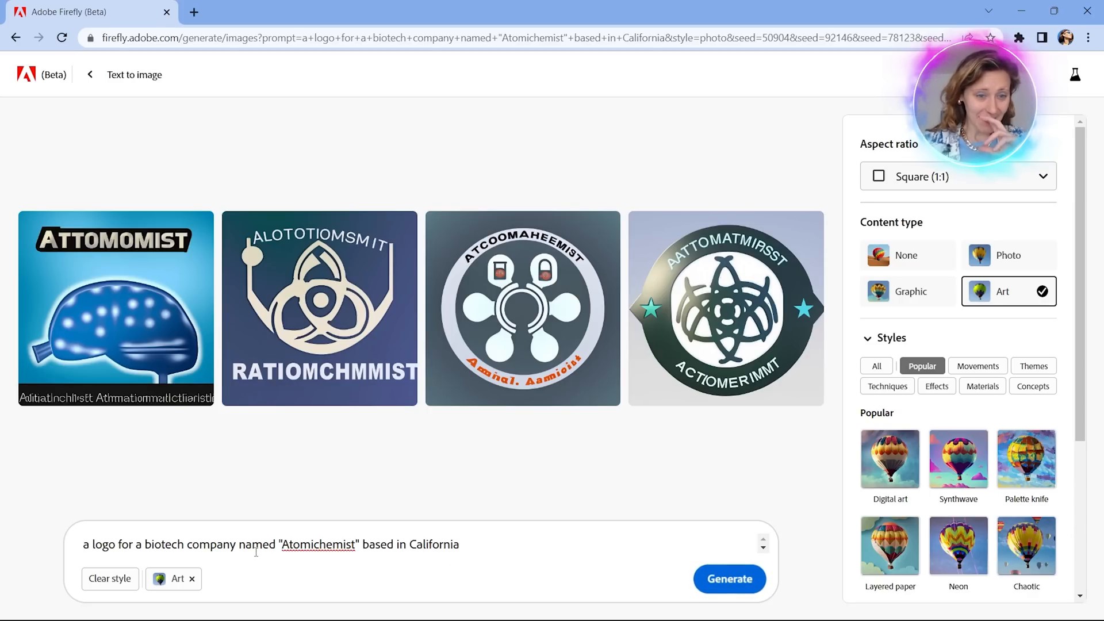
left_click(192, 544)
key("ctrl+BackSpace")
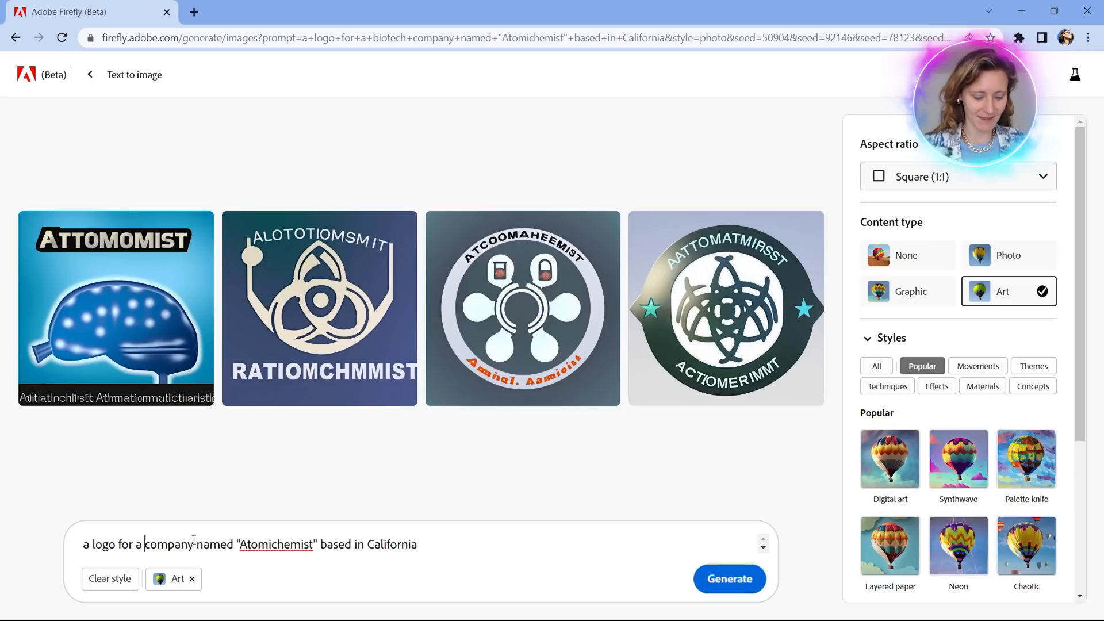
type("healt")
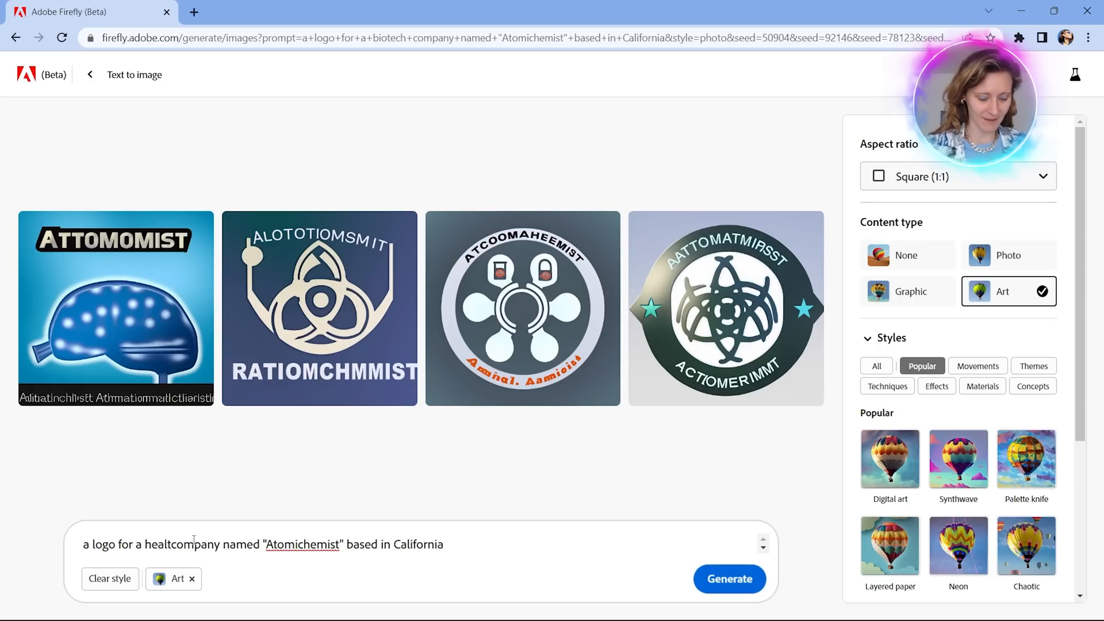
type("hcare")
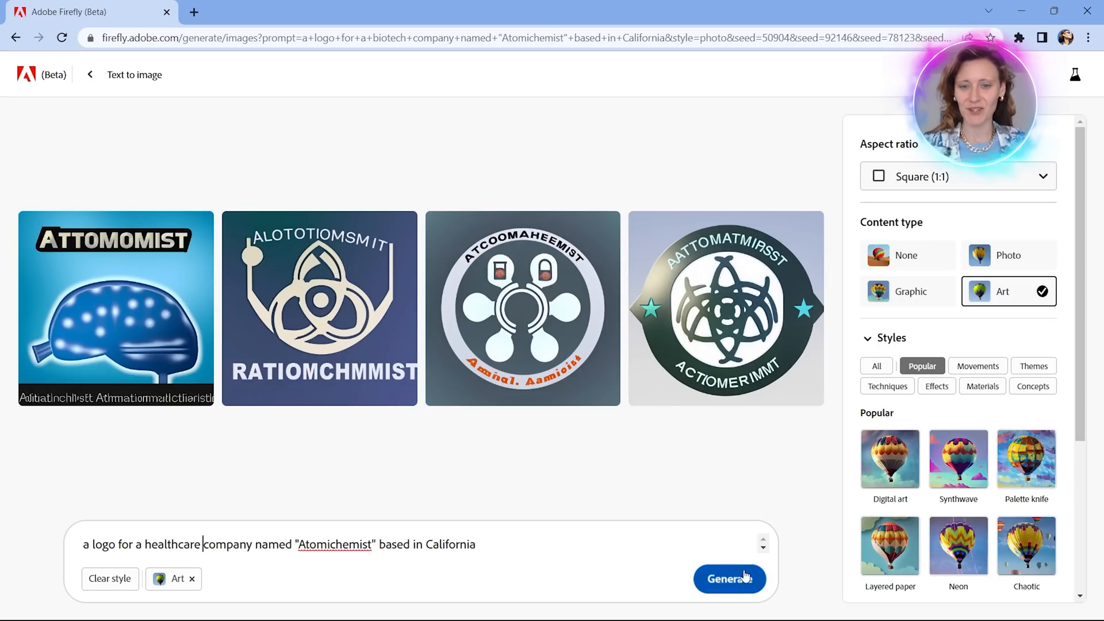
left_click(745, 580)
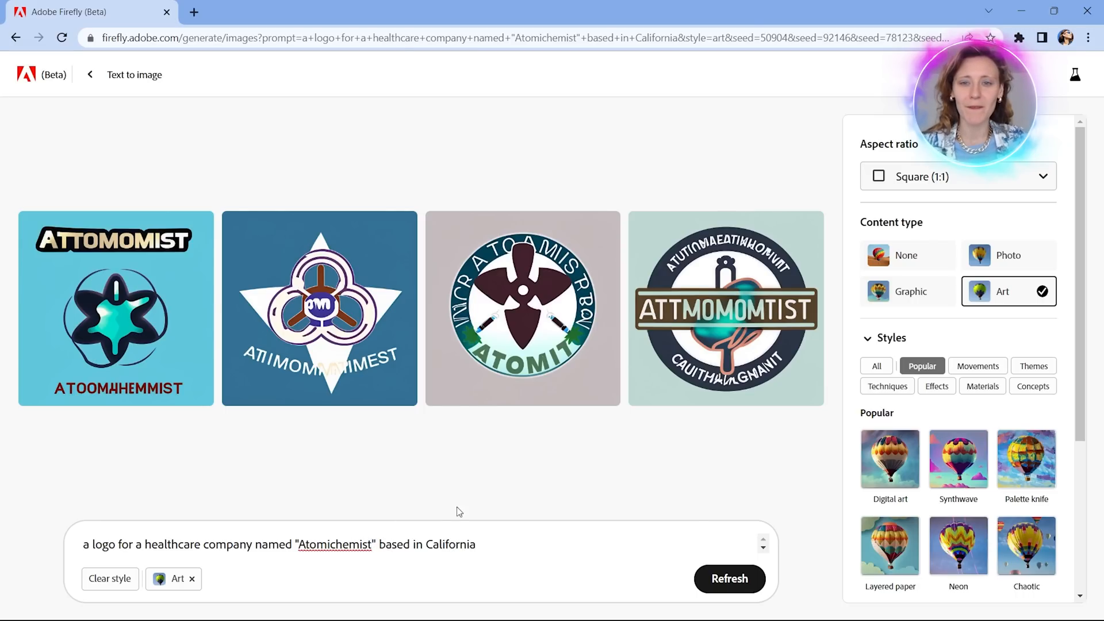
Remove "based in California" from the end of the prompt.
left_click_drag(498, 544, 381, 545)
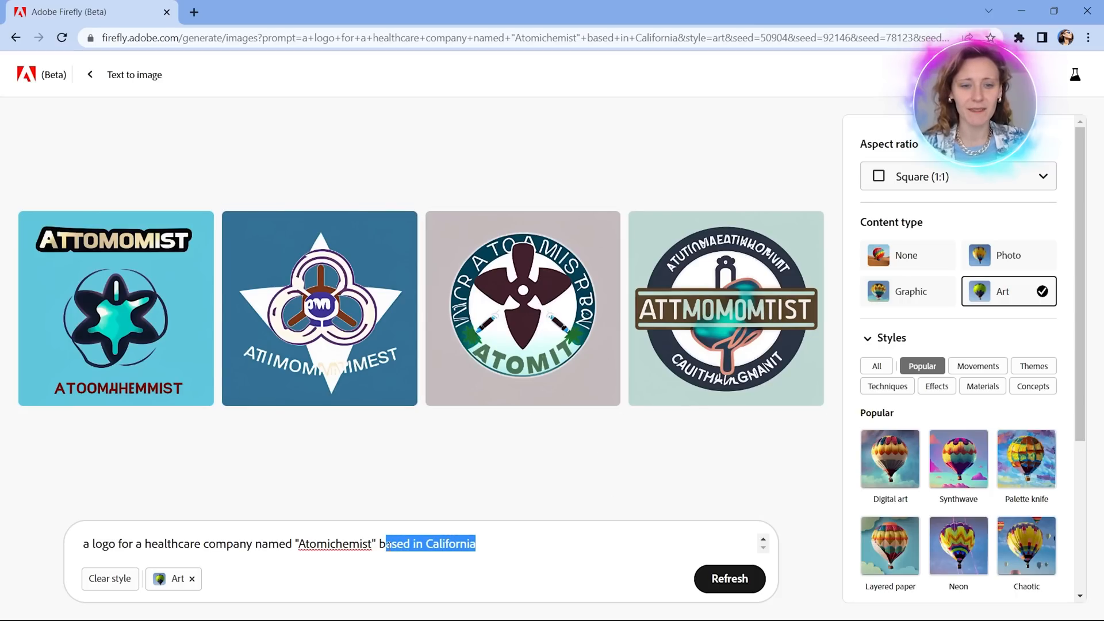
type("b")
key("BackSpace")
key("BackSpace")
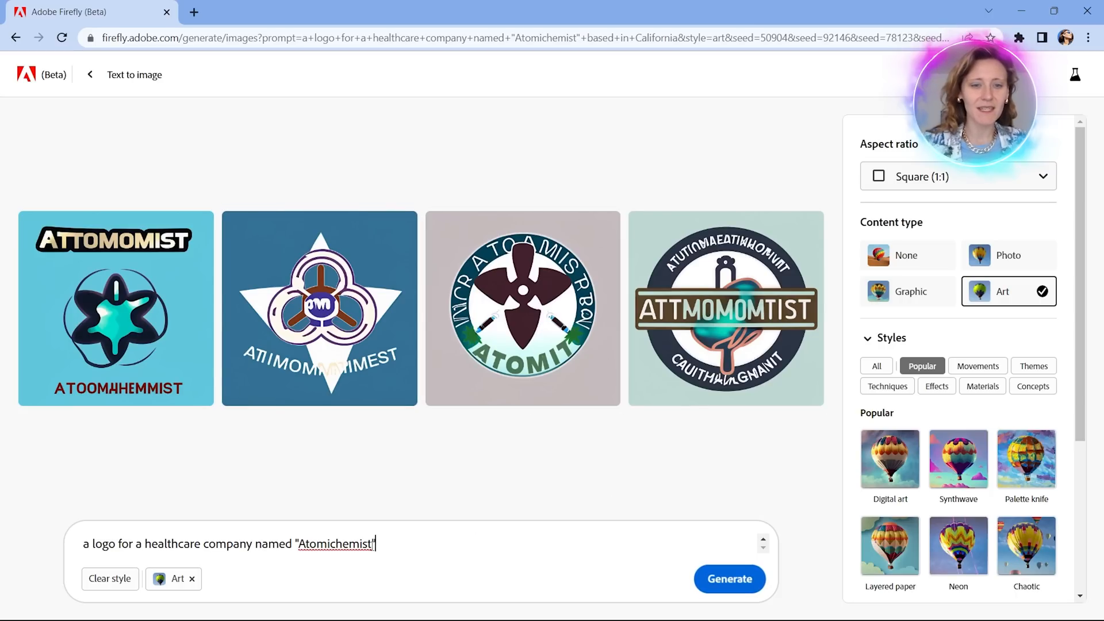
Change the company name in the prompt to "Atomstdakj" and generate the logos again.
left_click_drag(372, 545, 321, 551)
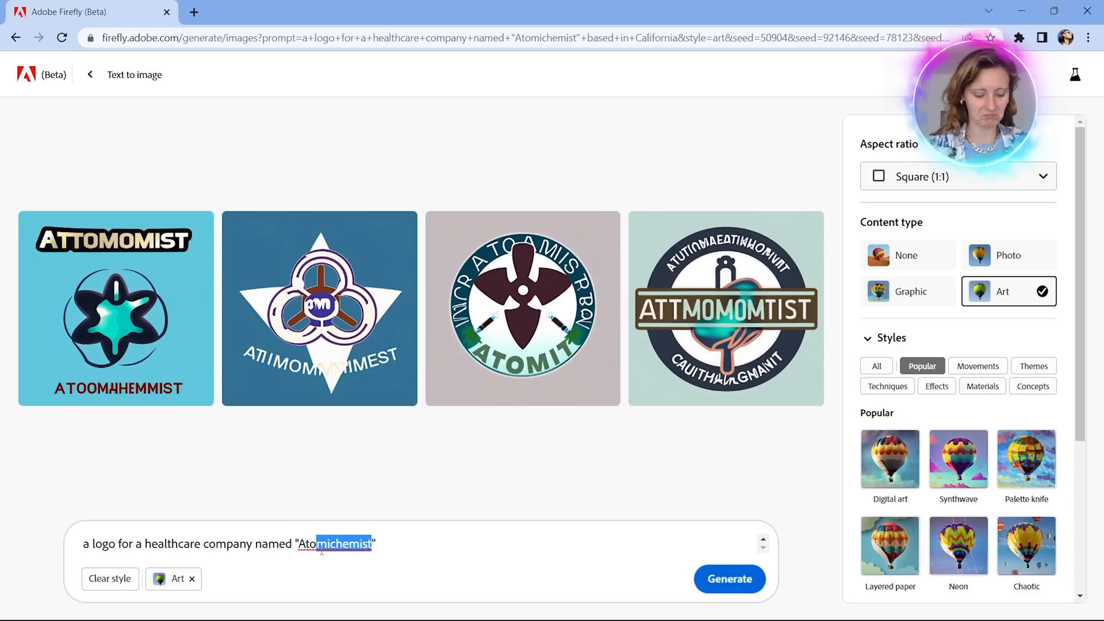
type("m")
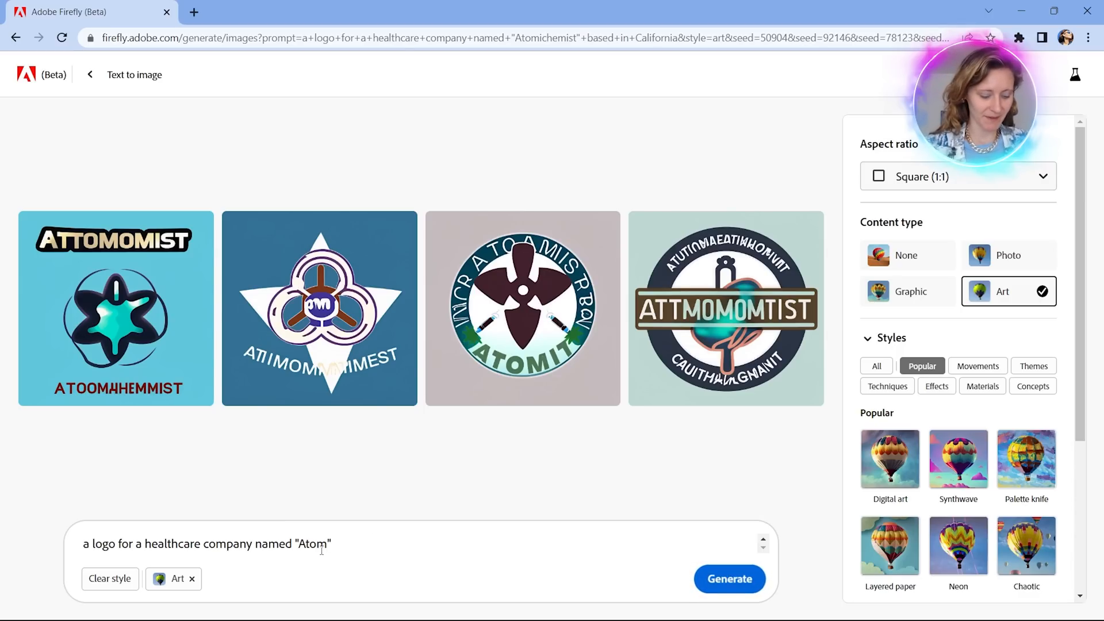
type("stdakj")
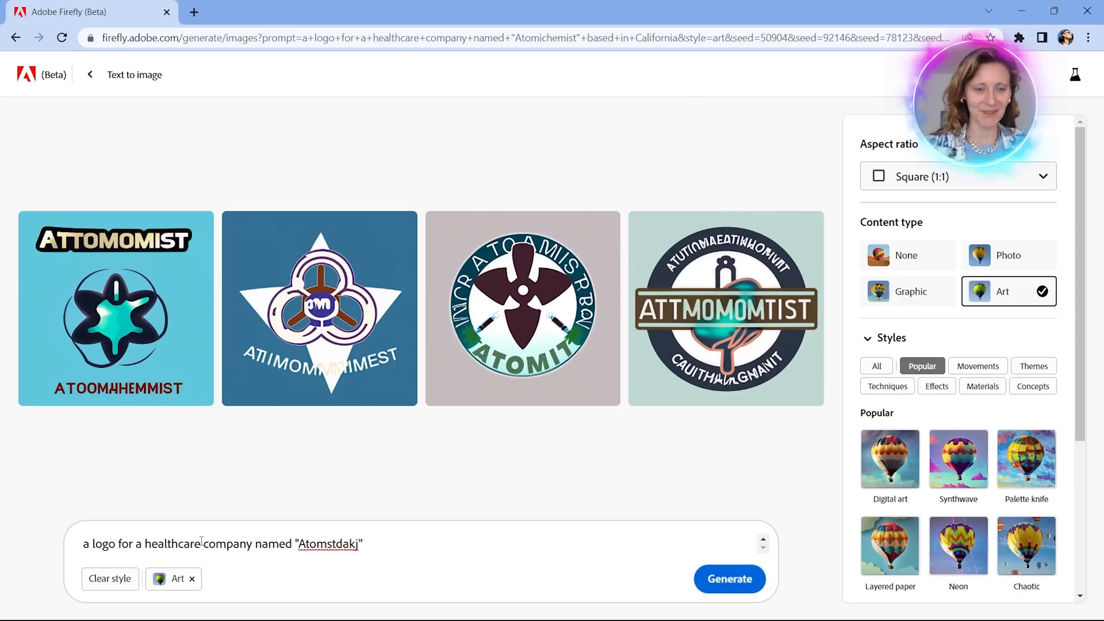
left_click(719, 581)
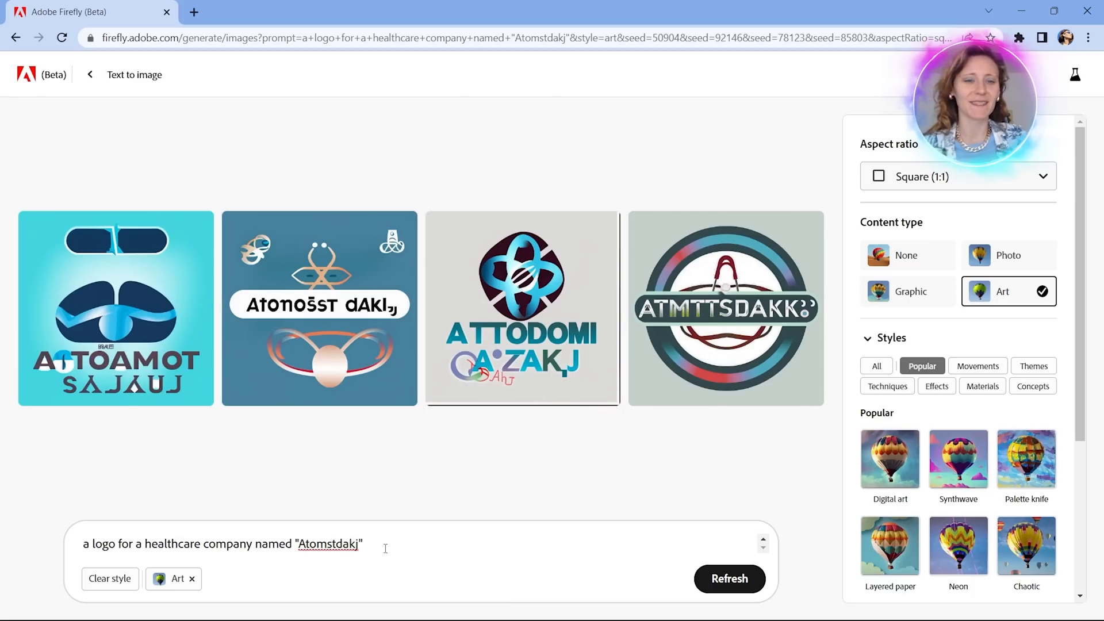
Replace everything after "a logo for a" in the prompt with "solar energy company named" and an opening quotation mark.
left_click_drag(386, 548, 145, 545)
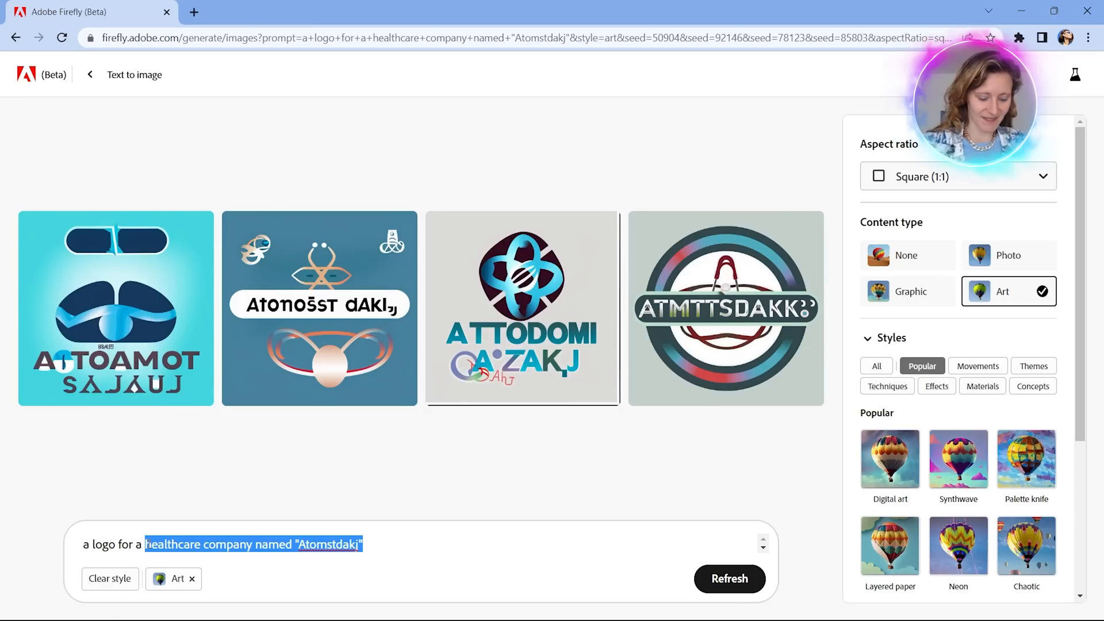
type("solar energy")
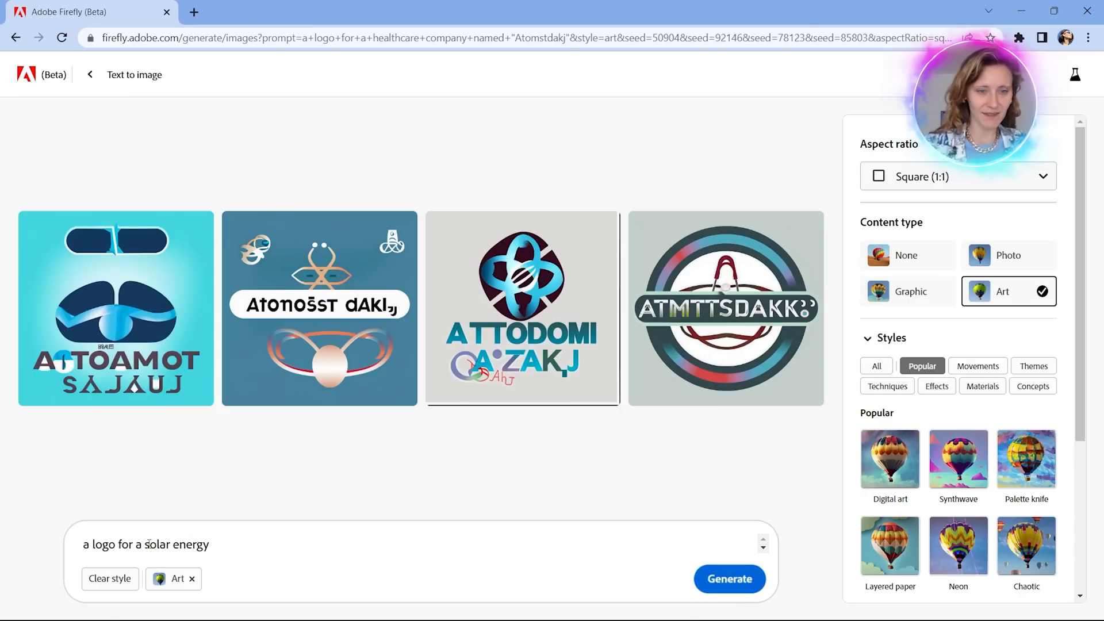
type(" company")
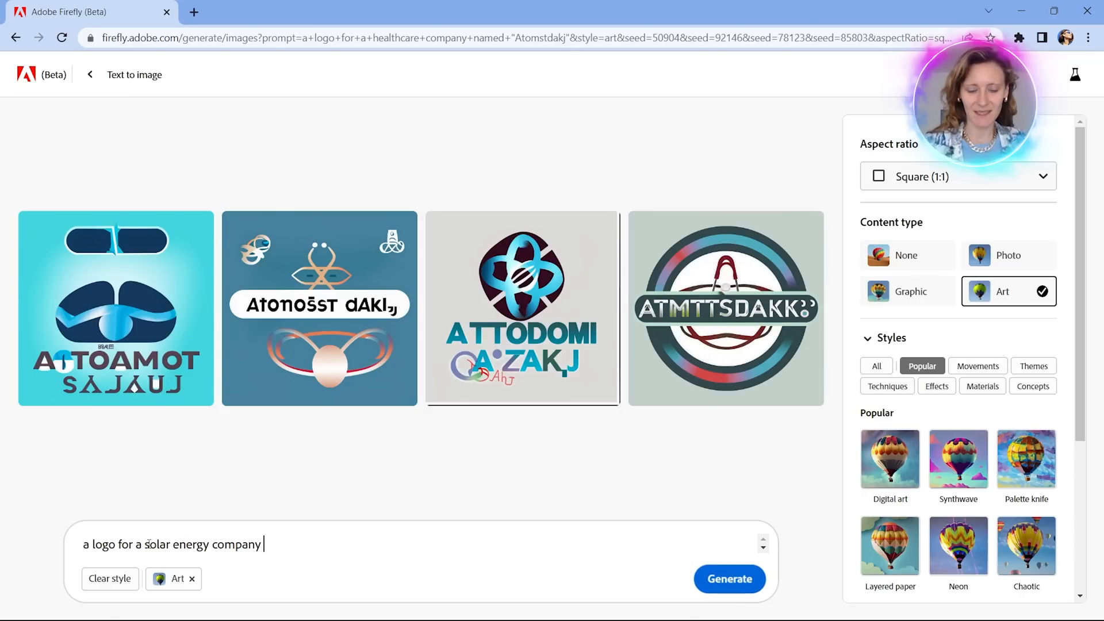
type(" name")
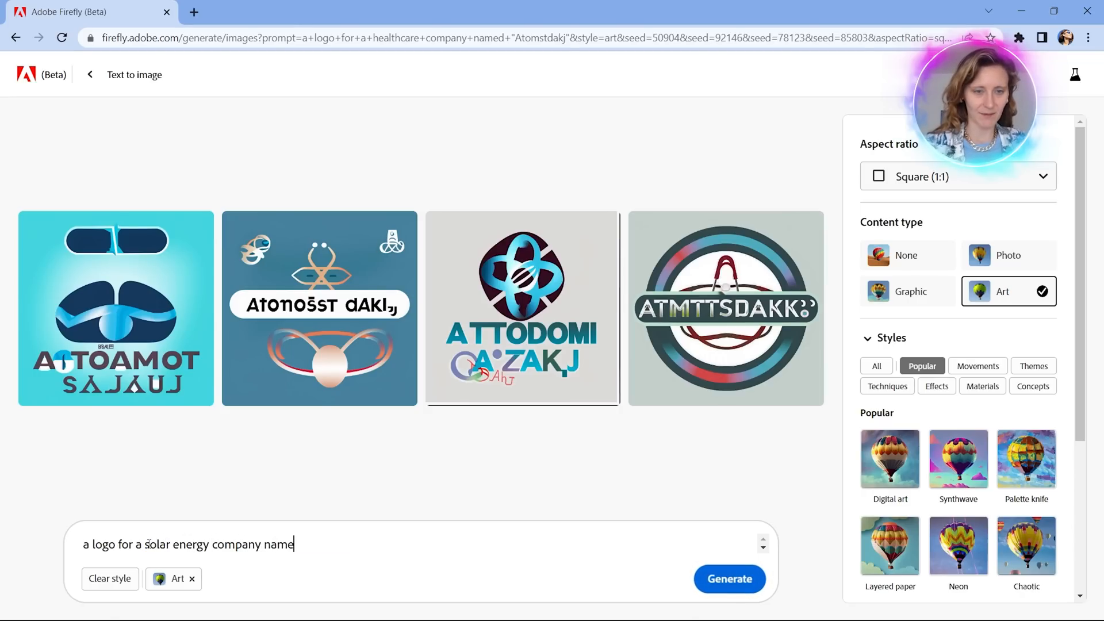
type("d \"")
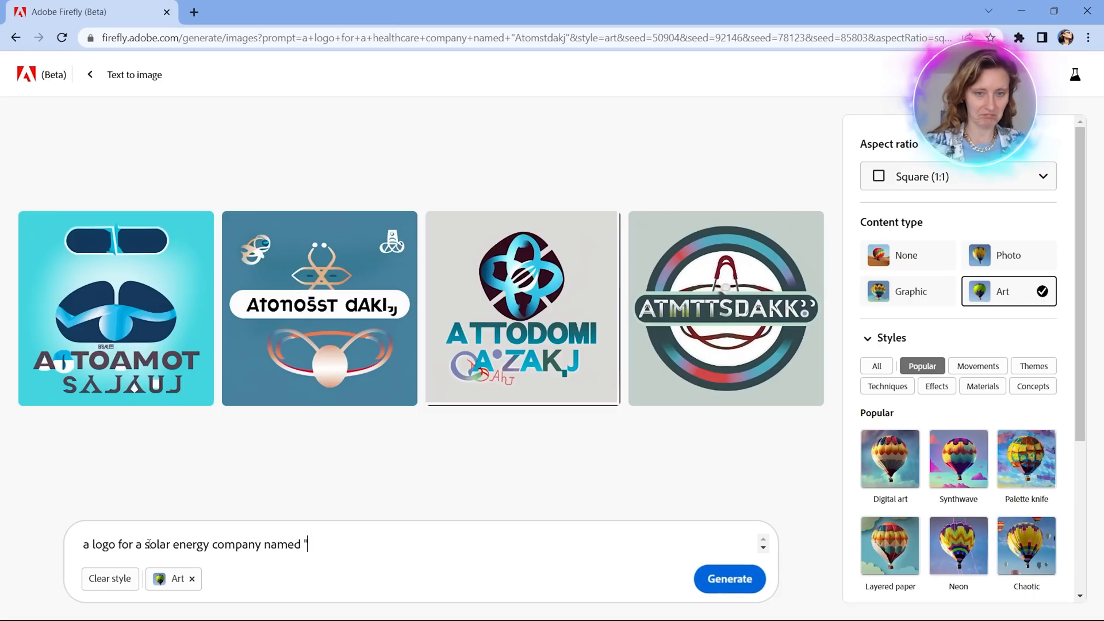
type("ca")
Enter "calypseich" in quotation marks as the company name at the end of the prompt.
key("BackSpace")
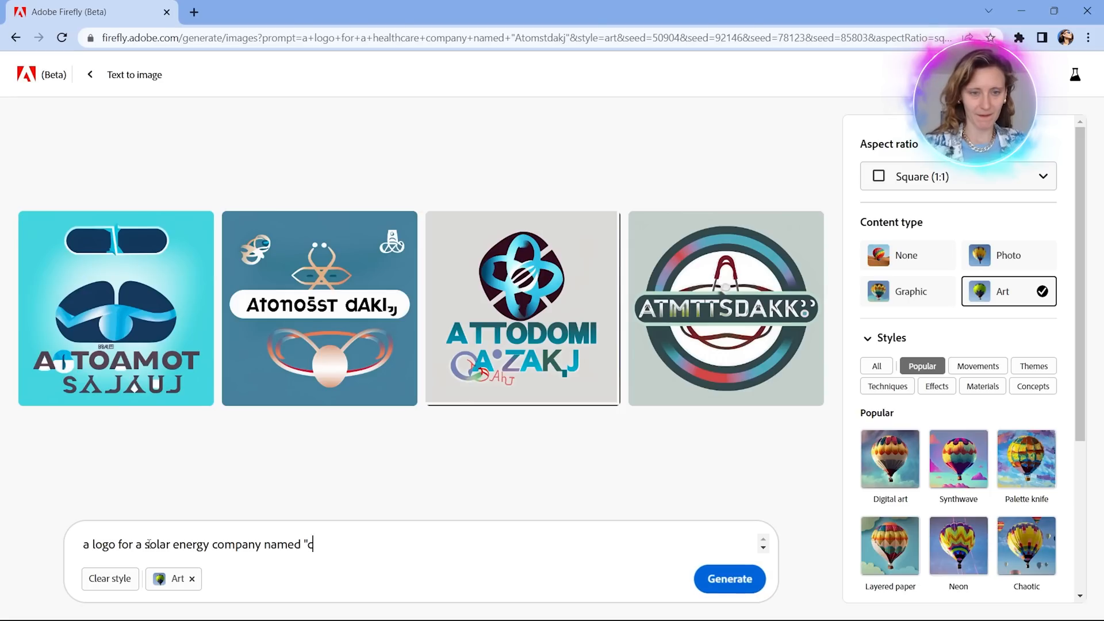
key("BackSpace")
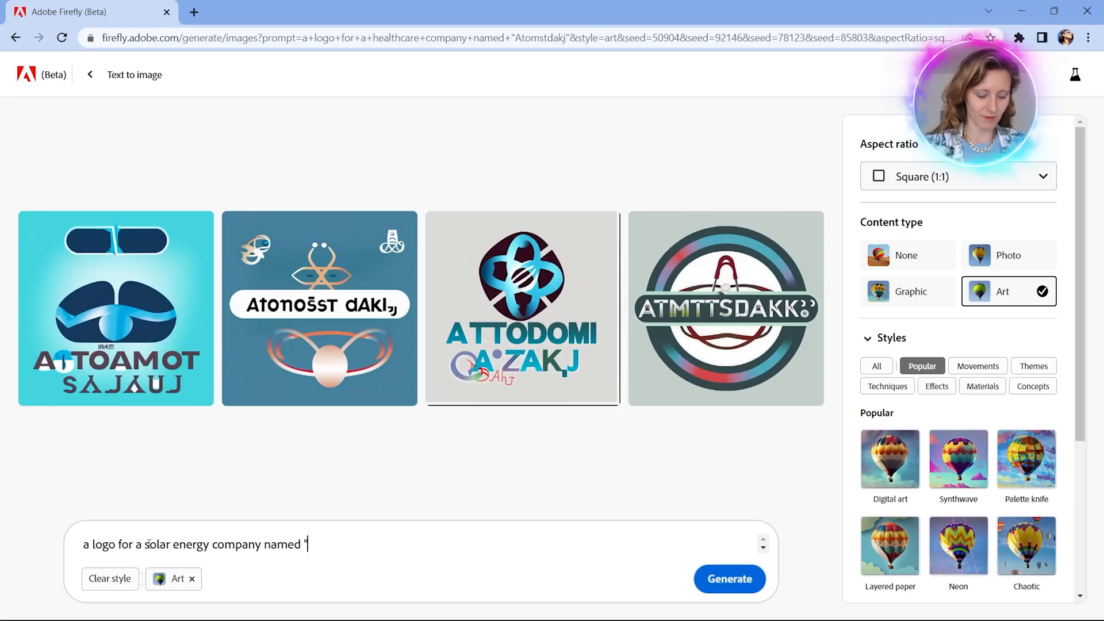
type("ca")
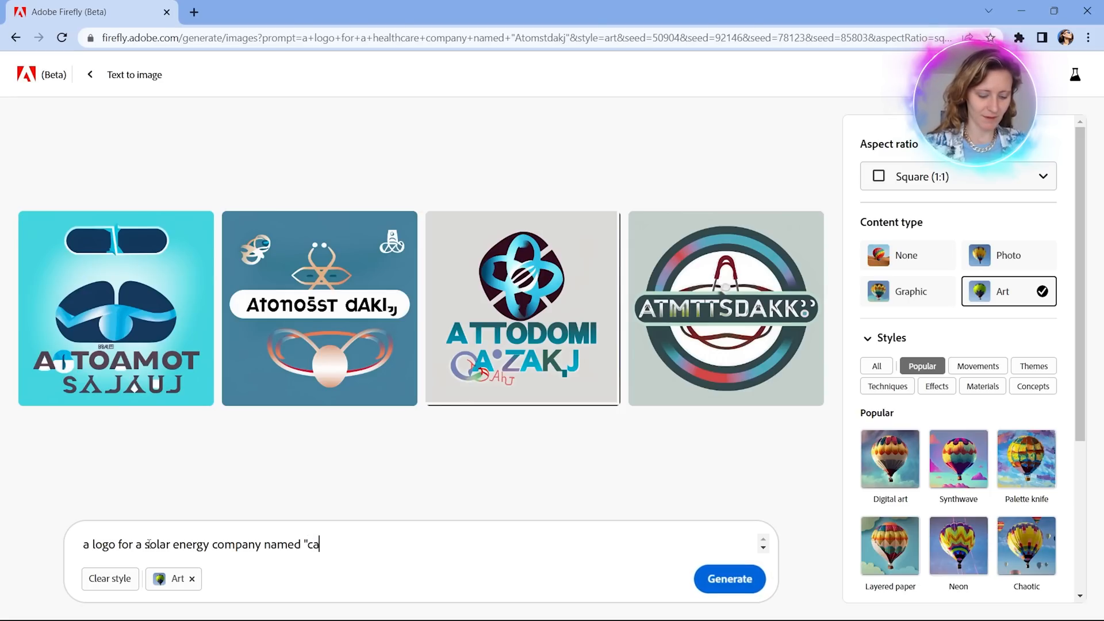
type("lypso")
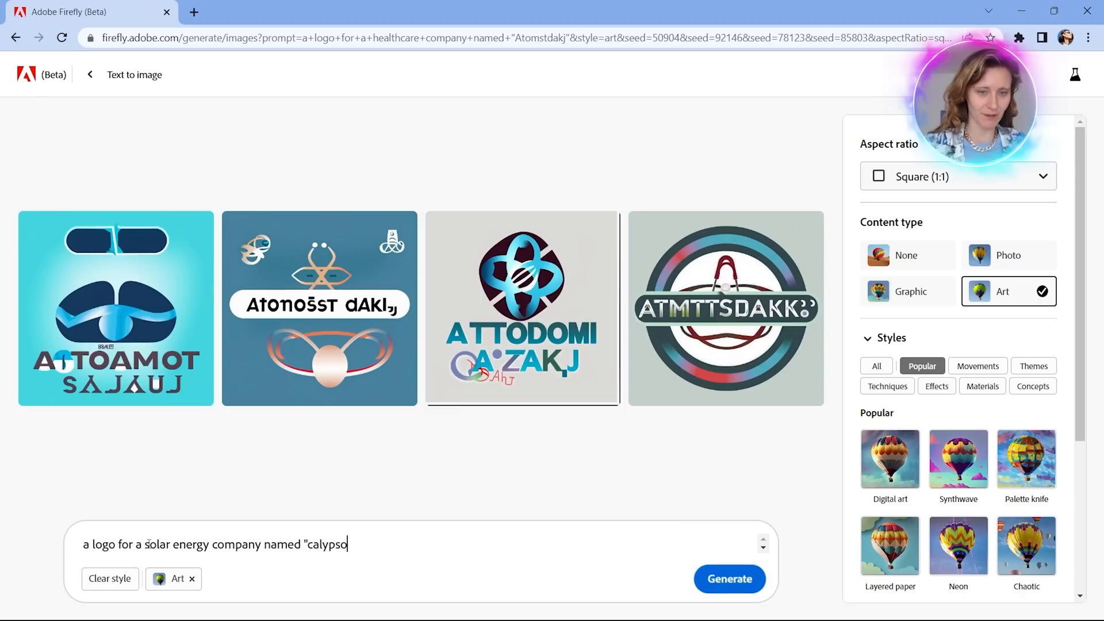
type("e")
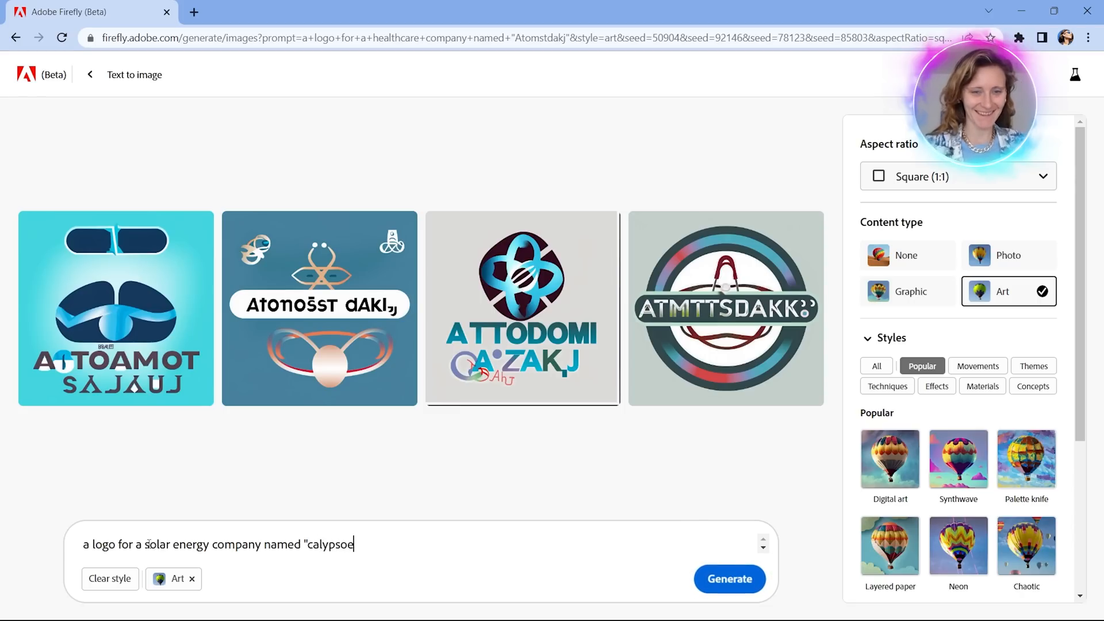
key("BackSpace")
key("BackSpace")
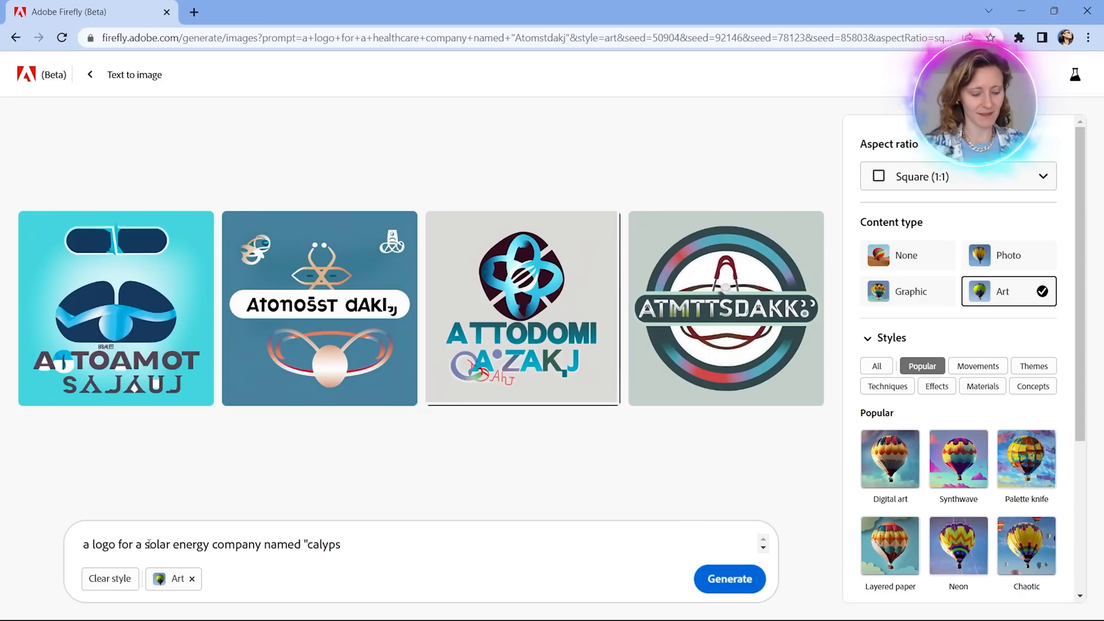
type("eich\"")
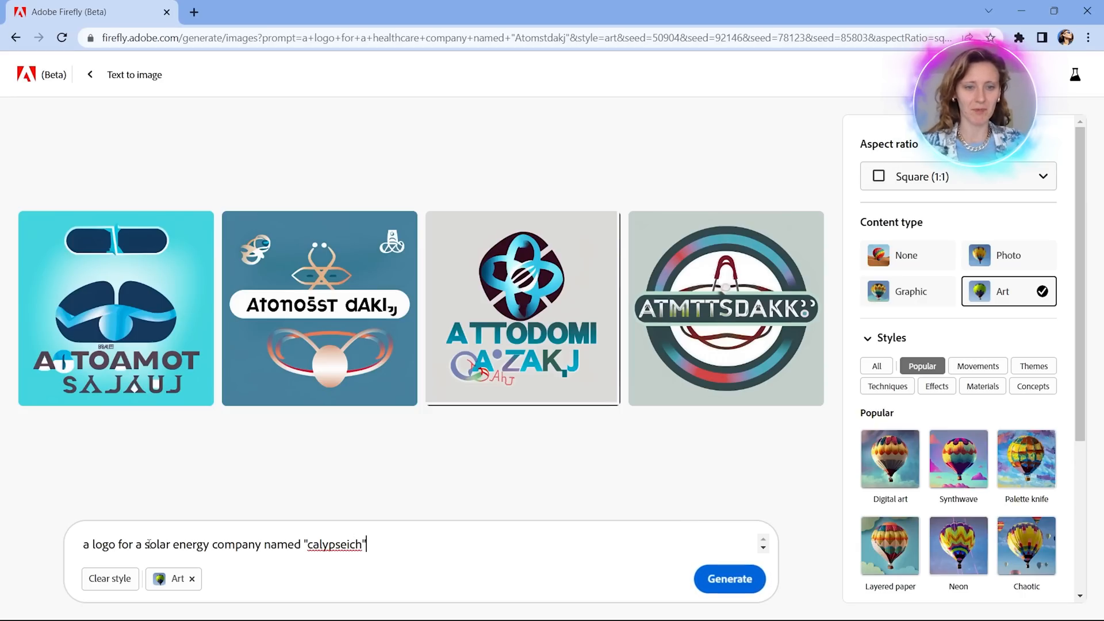
Search Google for "calypseich" in a new browser tab to check whether the name exists, and return to Adobe Firefly.
left_click_drag(306, 544, 365, 544)
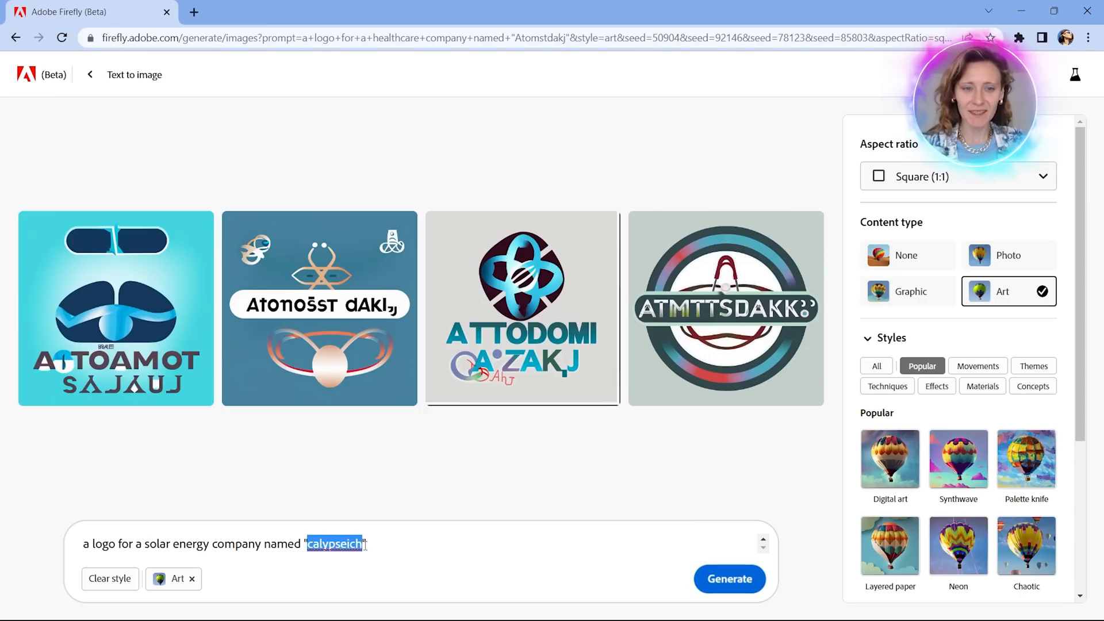
key("ctrl+c")
left_click(194, 13)
key("ctrl+v")
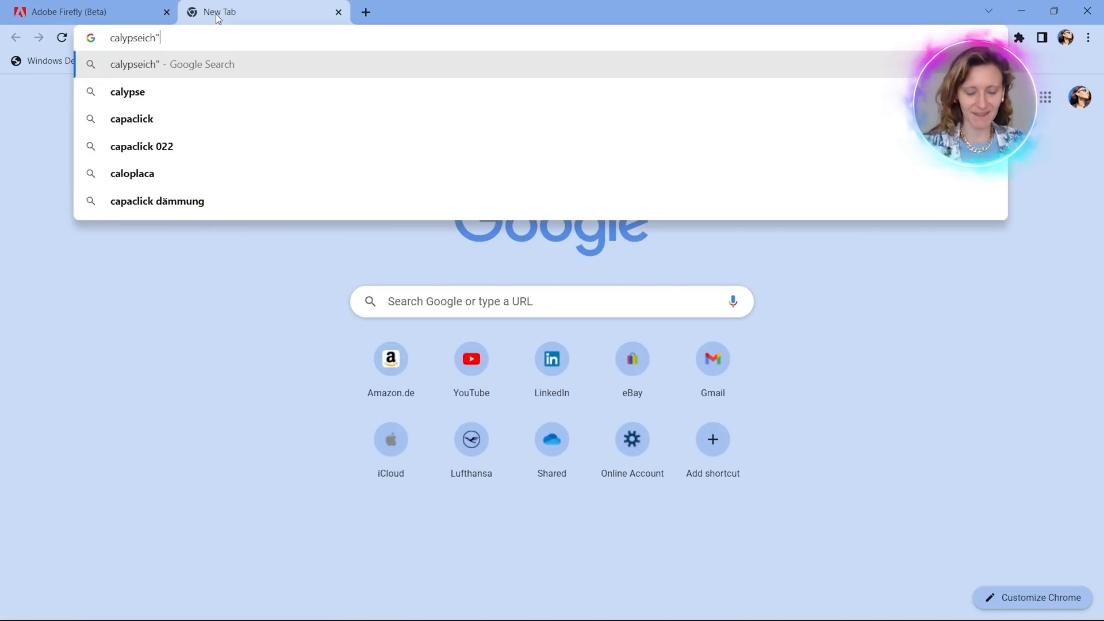
key("BackSpace")
key("Return")
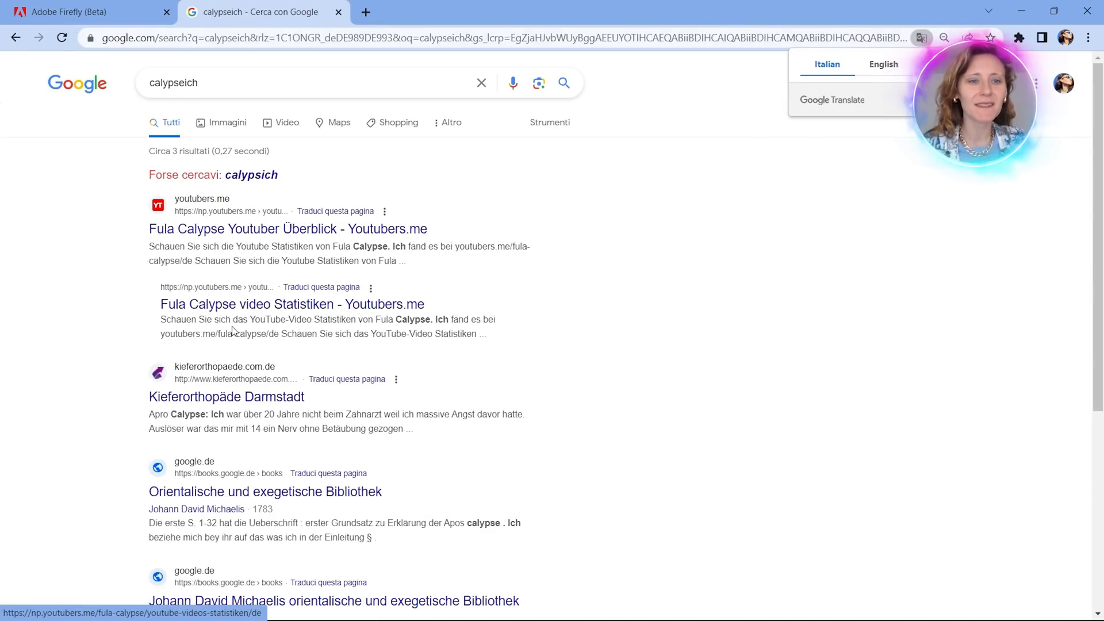
left_click(340, 11)
Add "with a sun" after "a logo" in the prompt and generate the solar energy company logos.
key("Right")
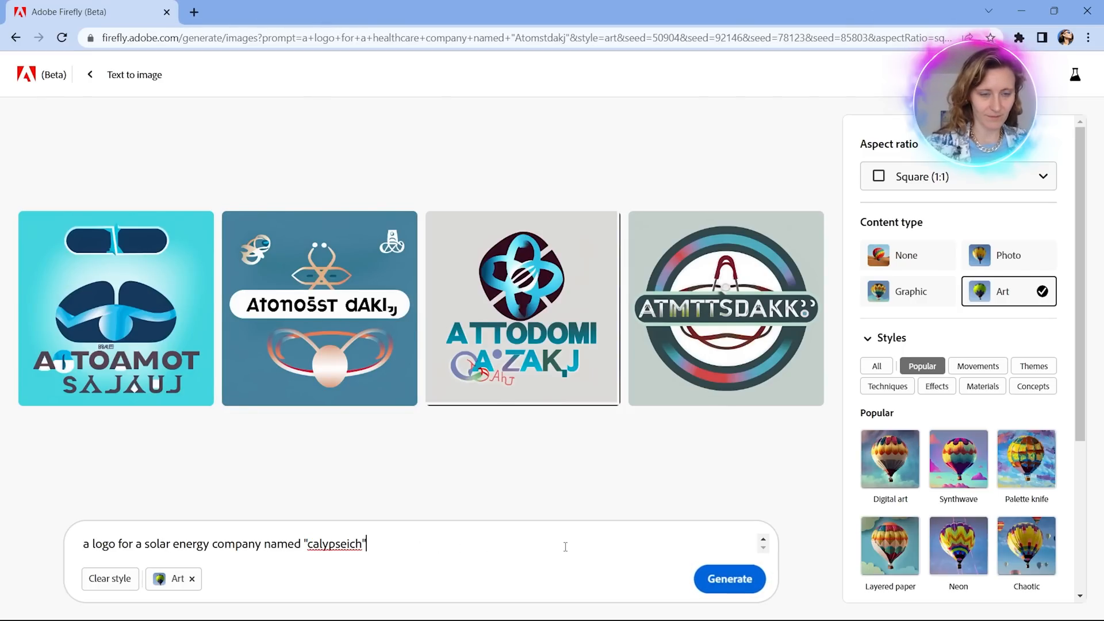
left_click(115, 544)
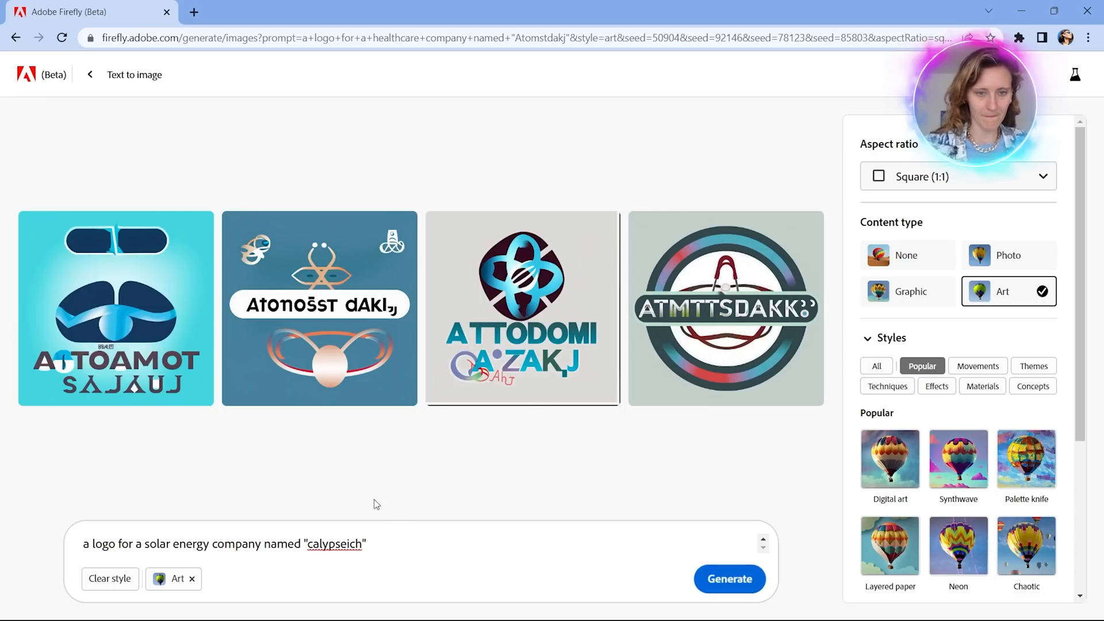
type("with a")
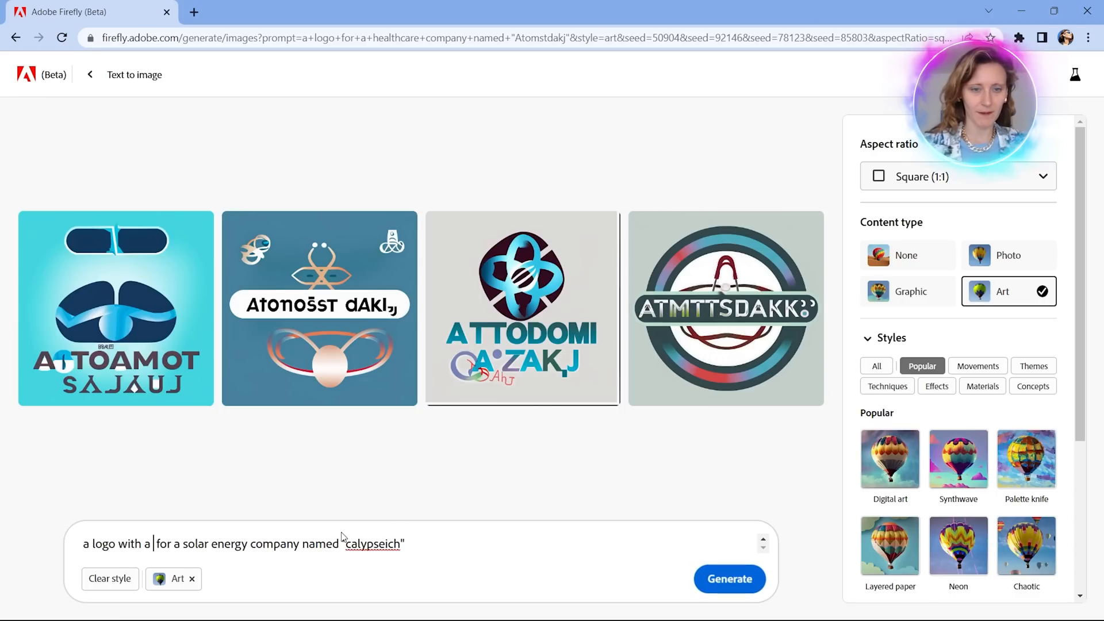
type(" sun")
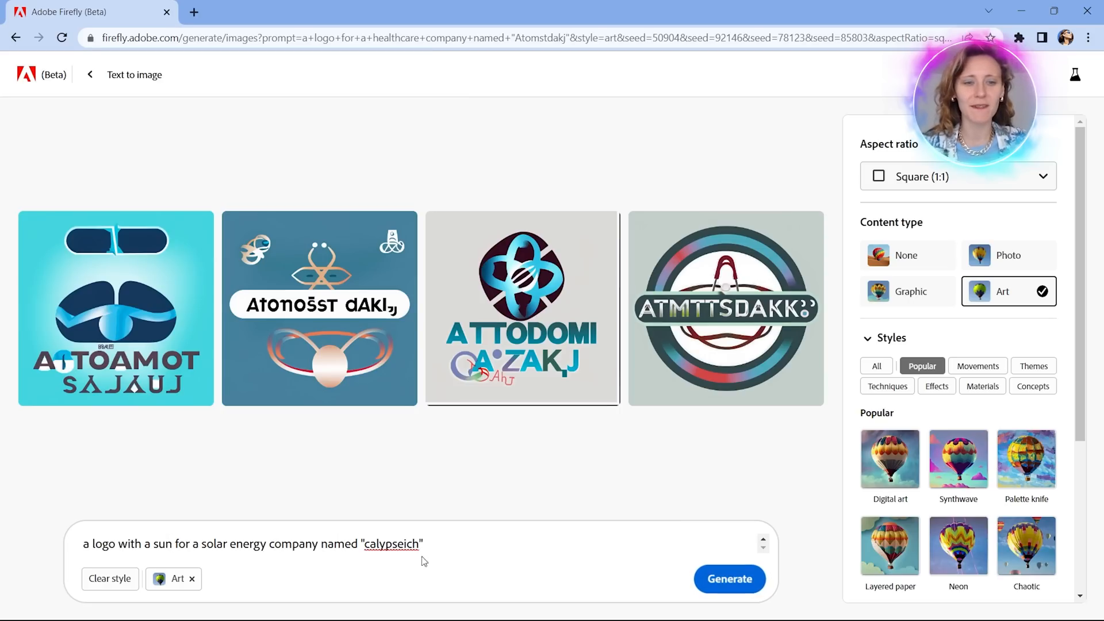
left_click(736, 587)
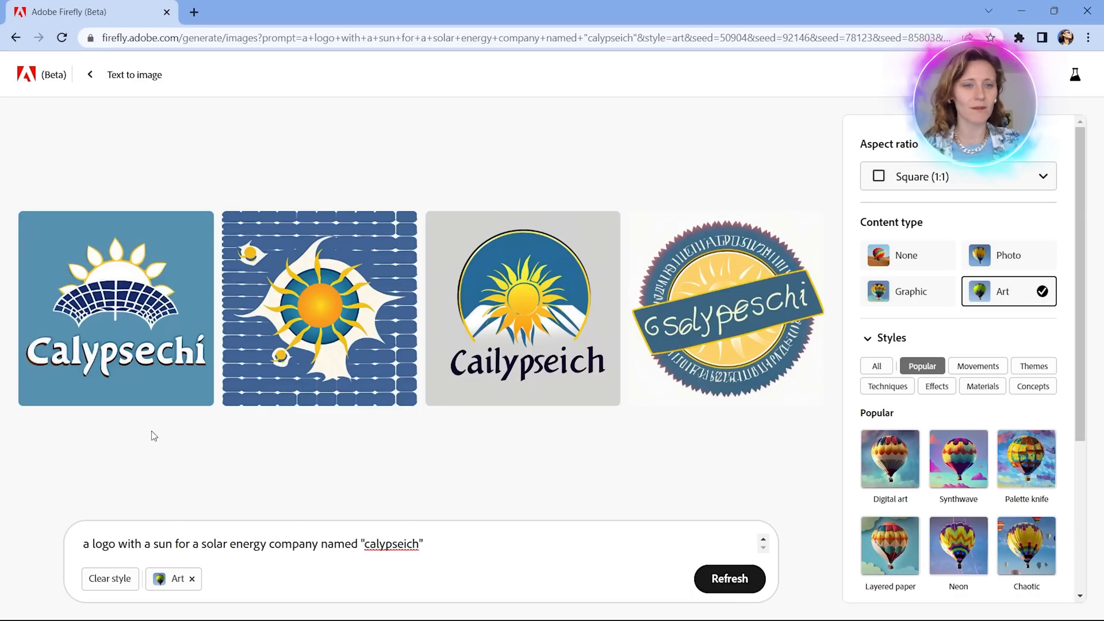
Regenerate the solar energy company logos with the Graphic content type.
mouse_move(96, 365)
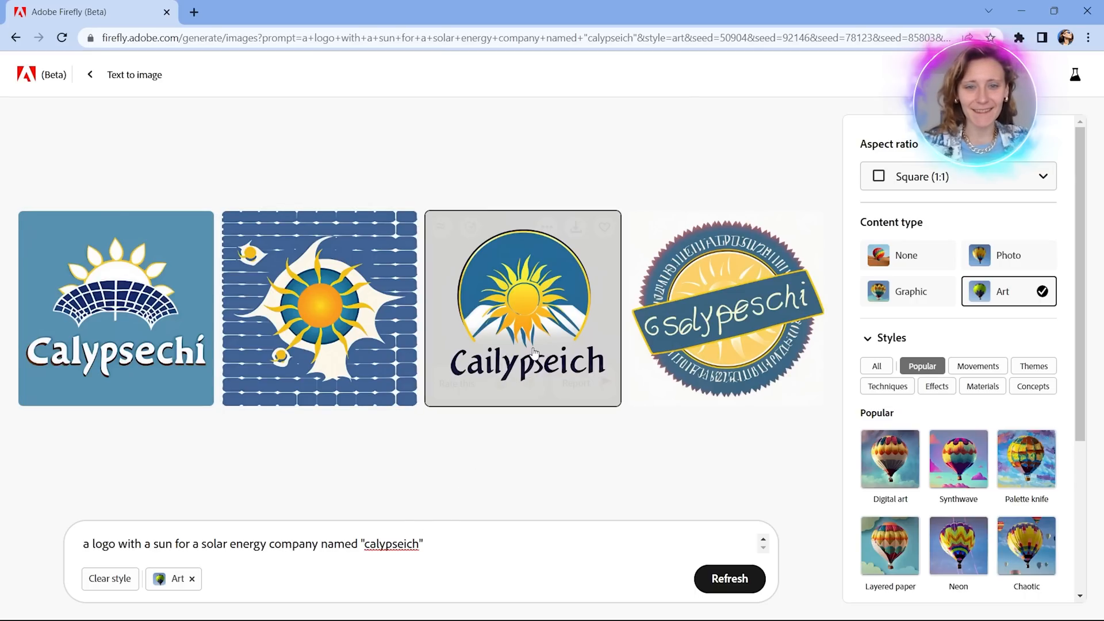
mouse_move(525, 381)
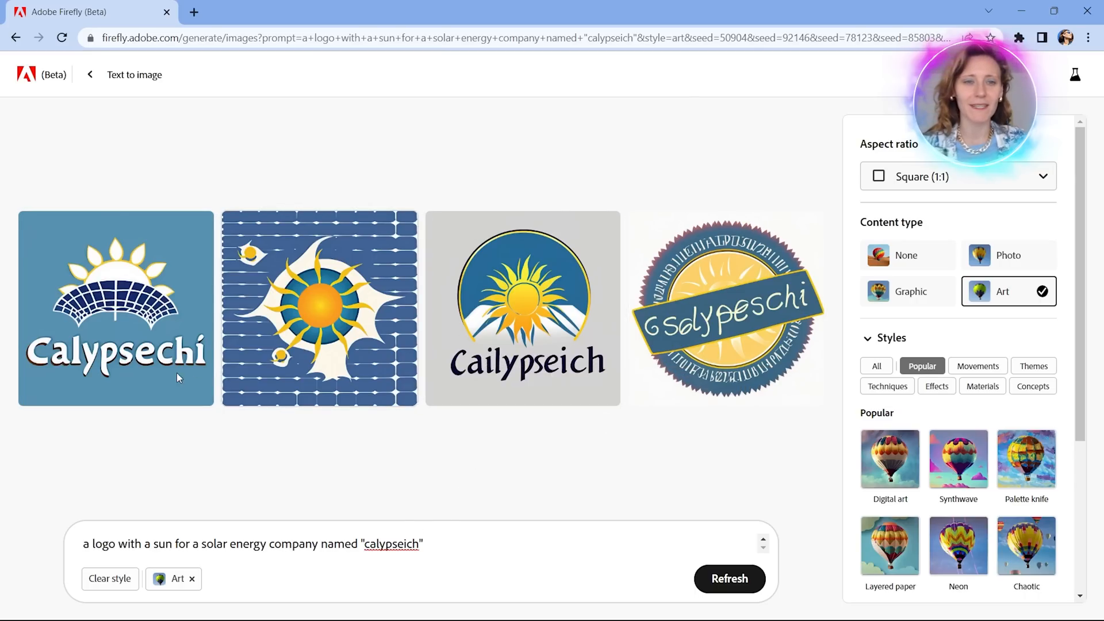
mouse_move(287, 304)
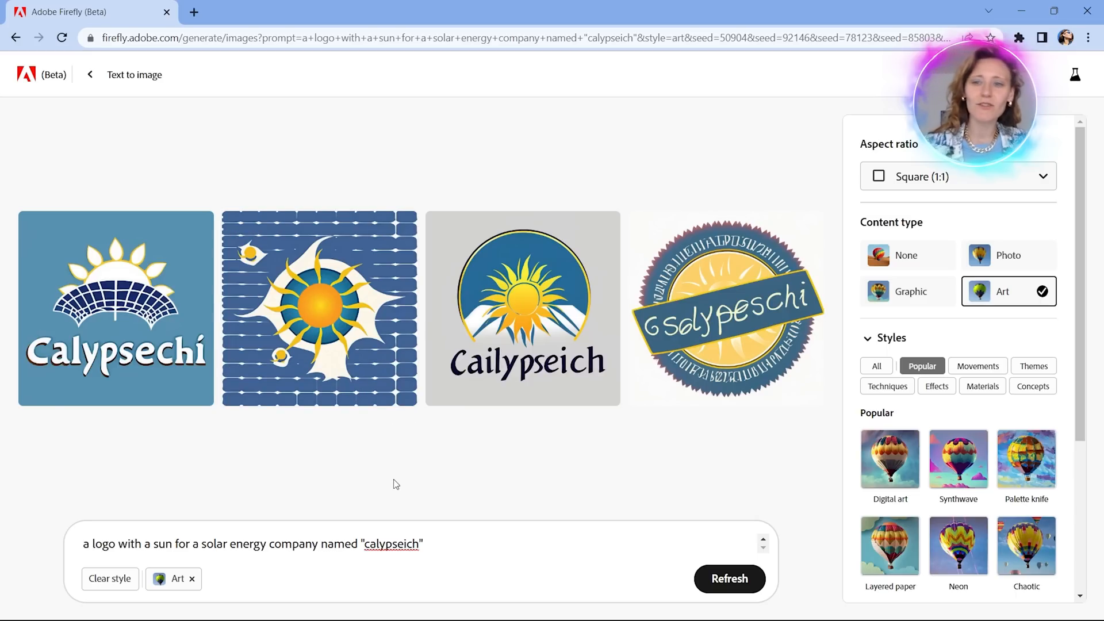
left_click(942, 300)
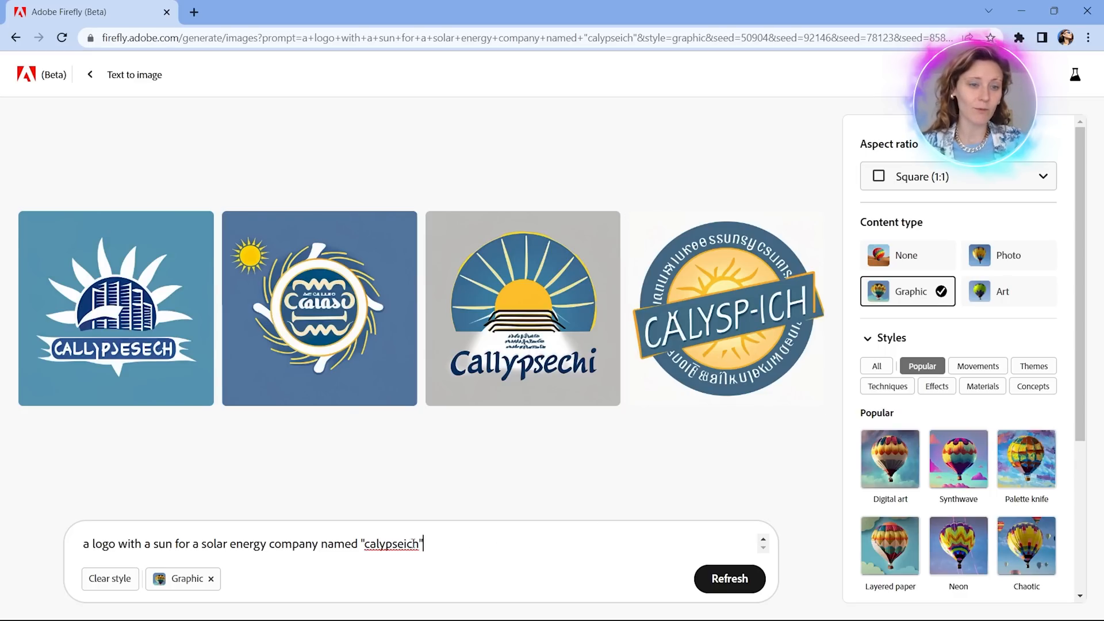
Regenerate the logos with the Photo content type and clear the applied style from the prompt.
left_click_drag(413, 543, 3, 556)
left_click(980, 261)
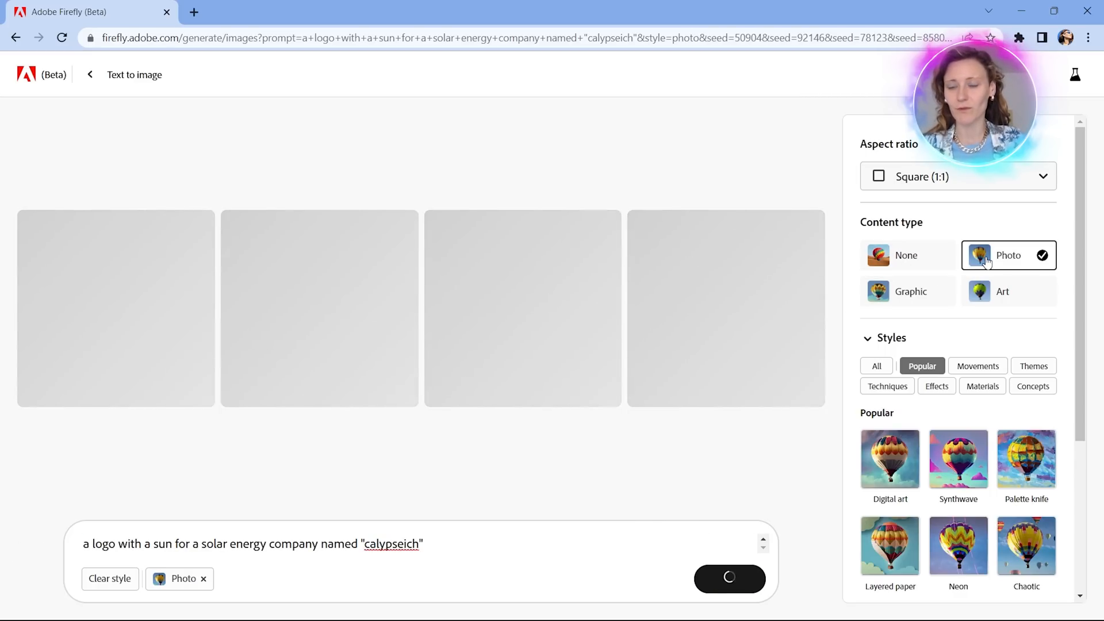
triple_click(451, 539)
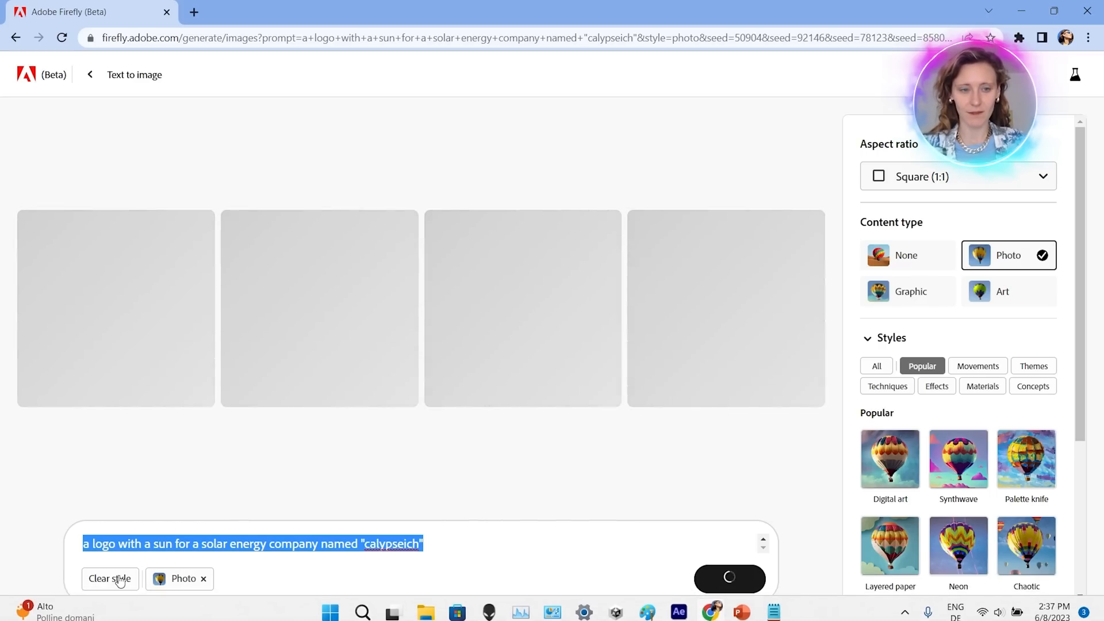
left_click(120, 581)
triple_click(465, 586)
left_click(489, 581)
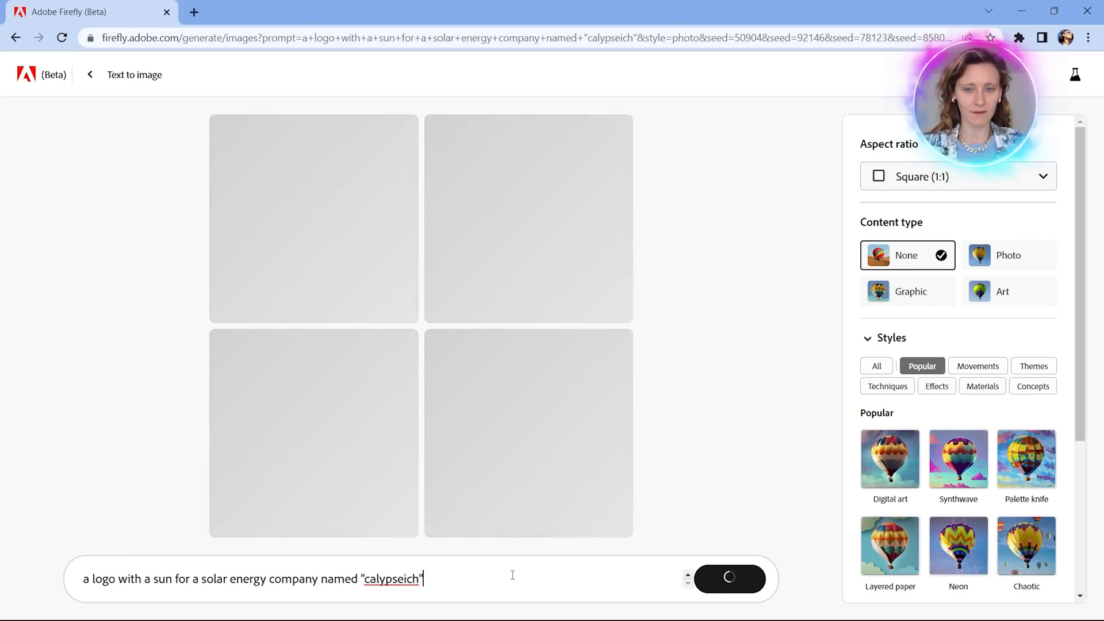
Replace the prompt with "a chalet in the mountains in switzerland, sunny day" and generate the images.
left_click_drag(512, 575, 2, 580)
key("BackSpace")
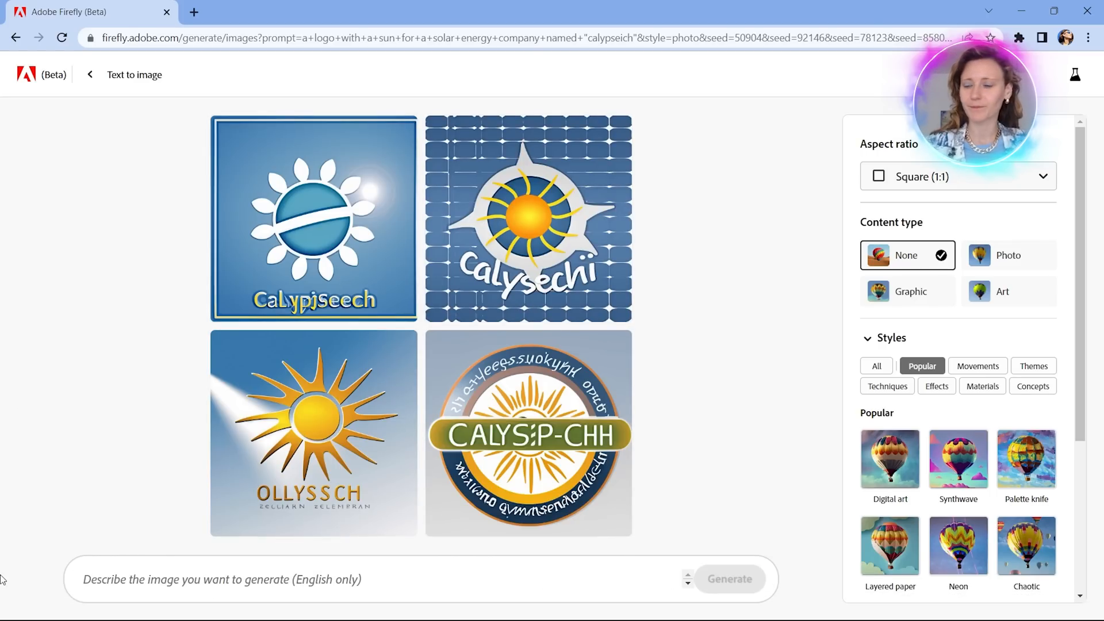
type("a")
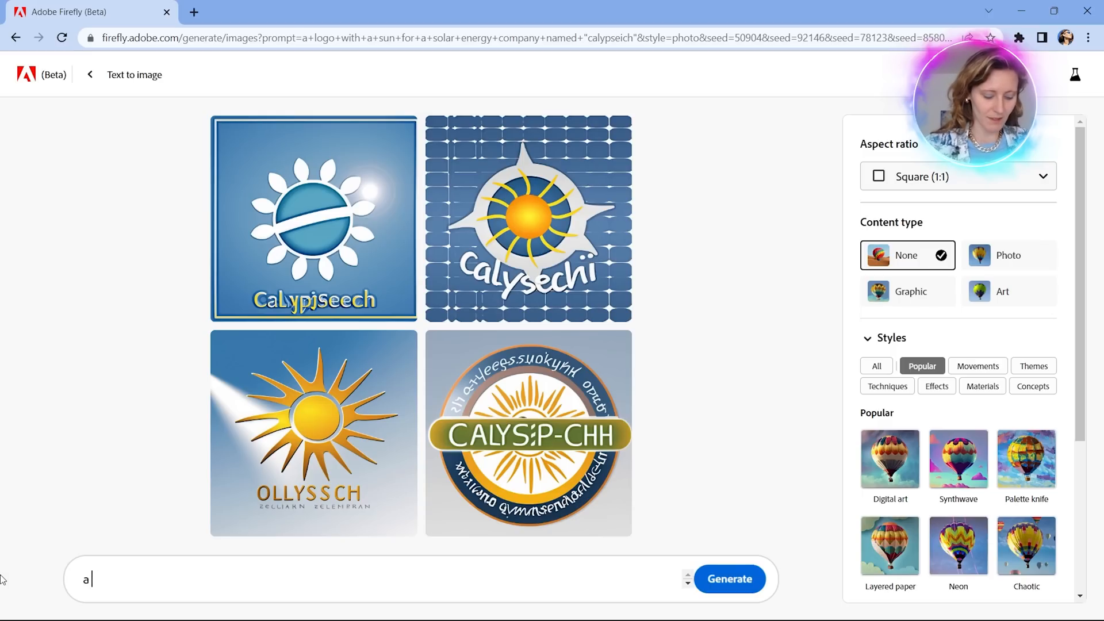
type(" chalet in the")
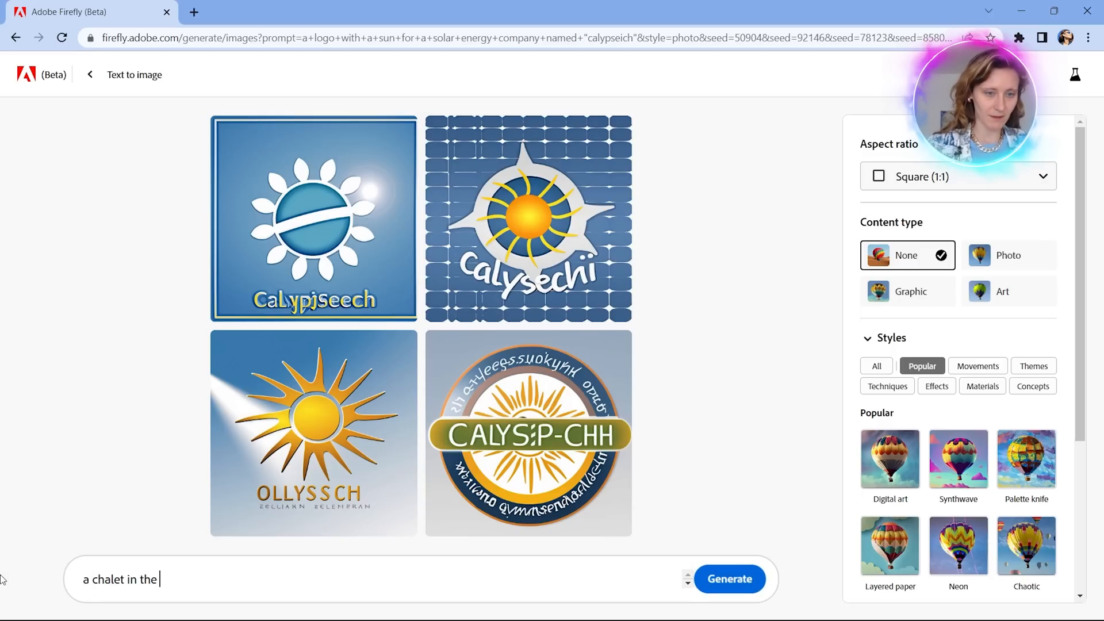
key("BackSpace")
key("BackSpace")
key("BackSpace")
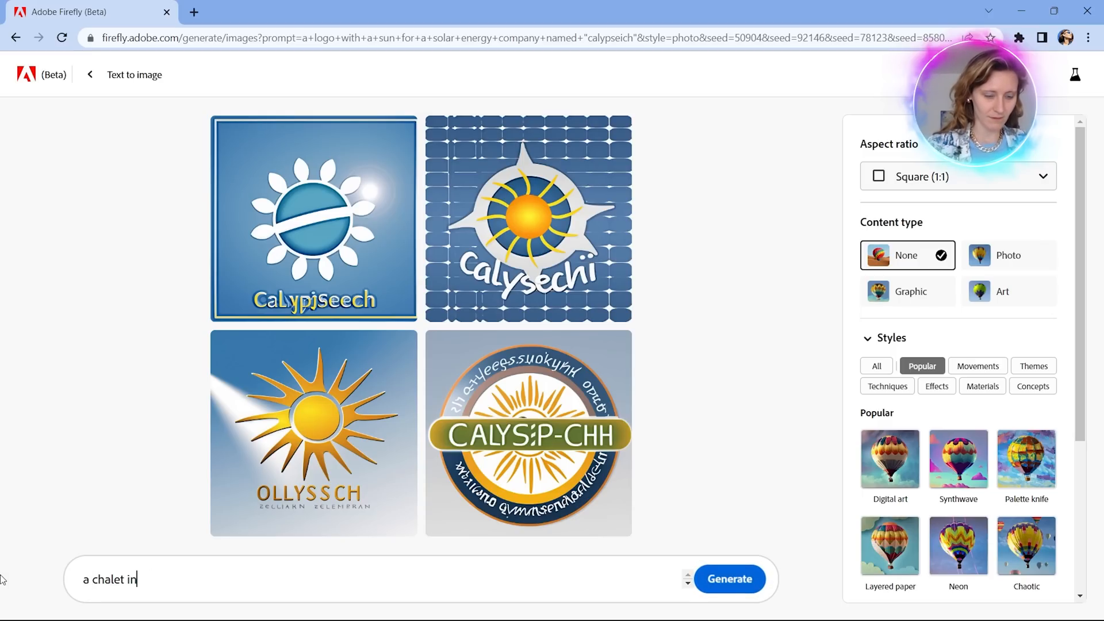
type("the mo")
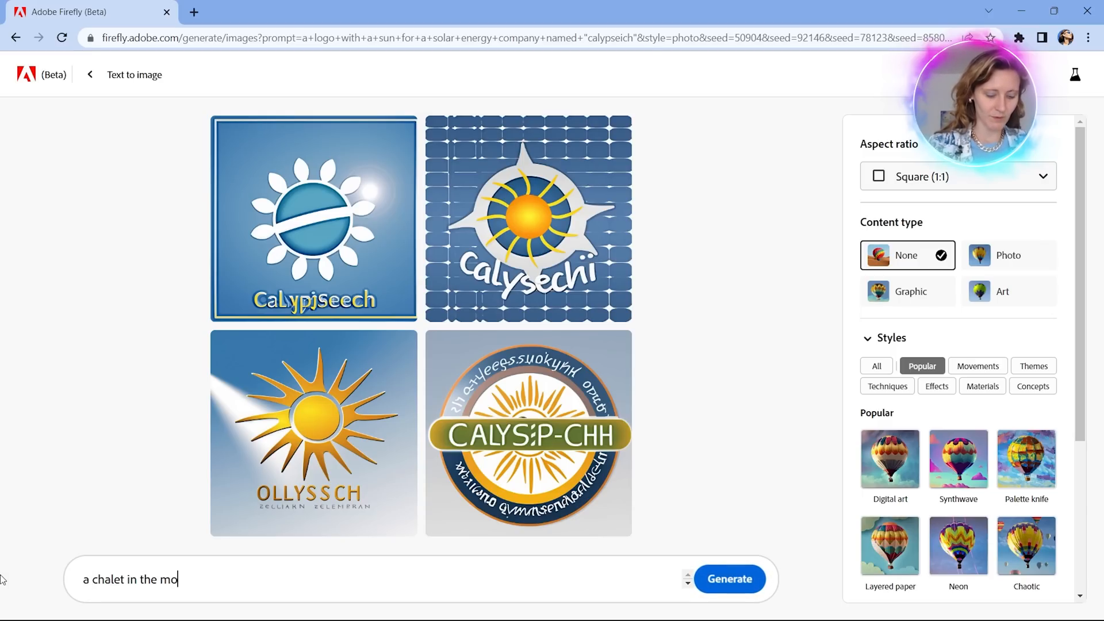
type("untains in sw")
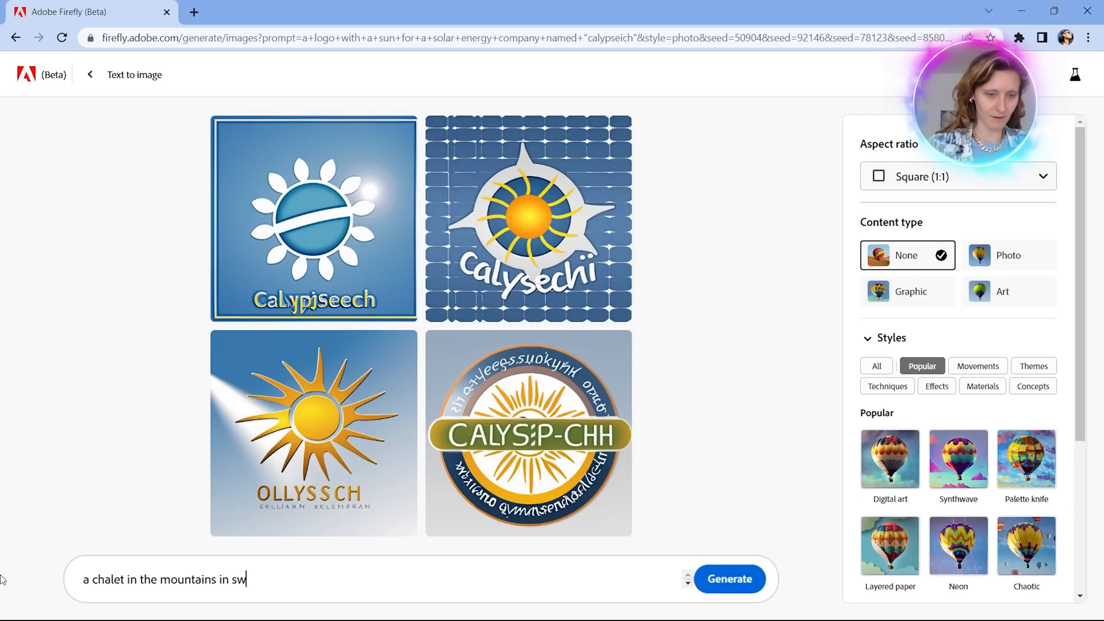
type("itzelrl")
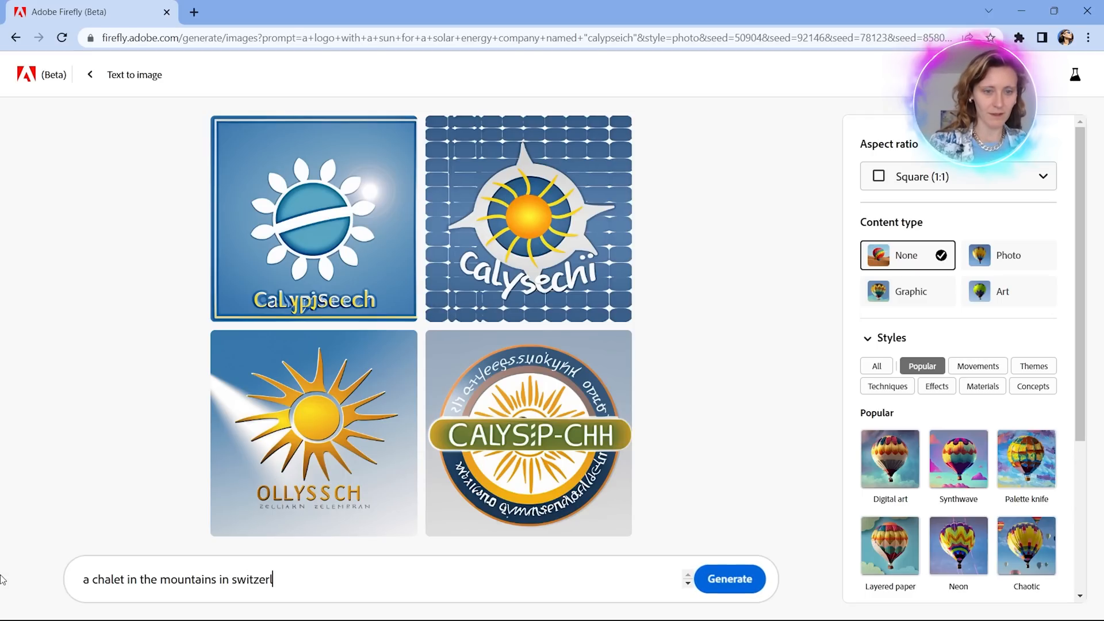
type("and, sunny day")
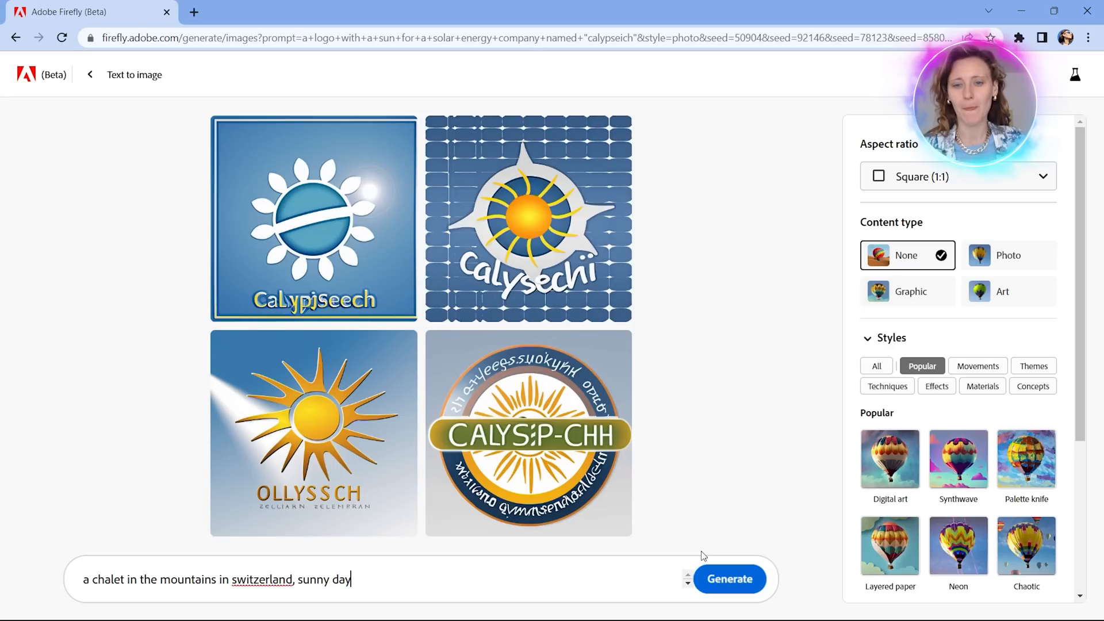
left_click(727, 579)
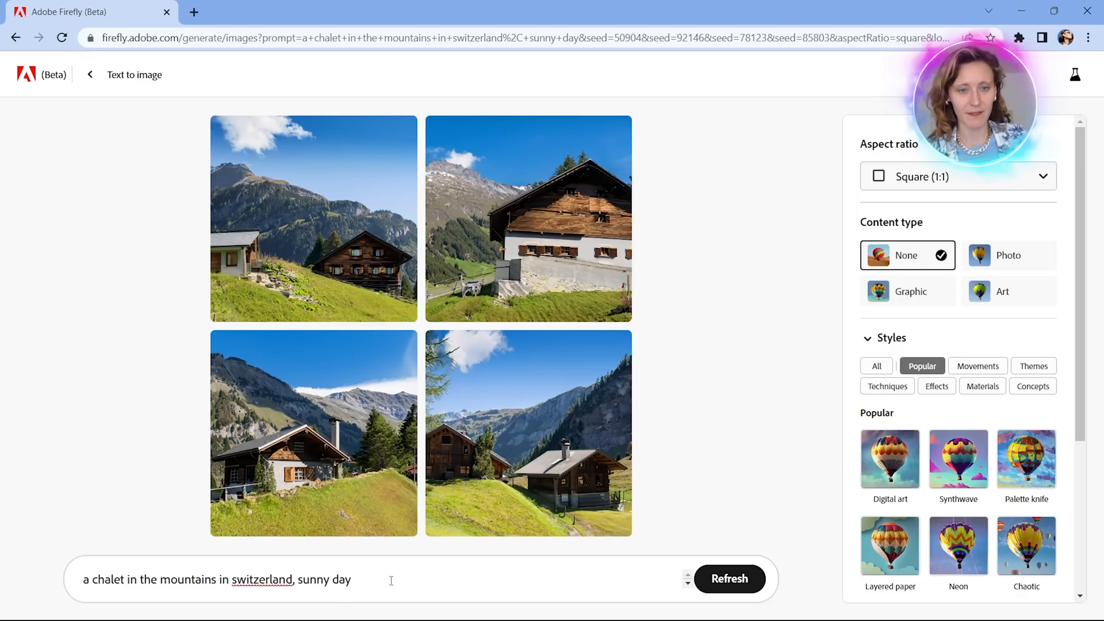
Replace the chalet prompt with "an industrial design product" and generate the images.
left_click_drag(391, 581, 2, 584)
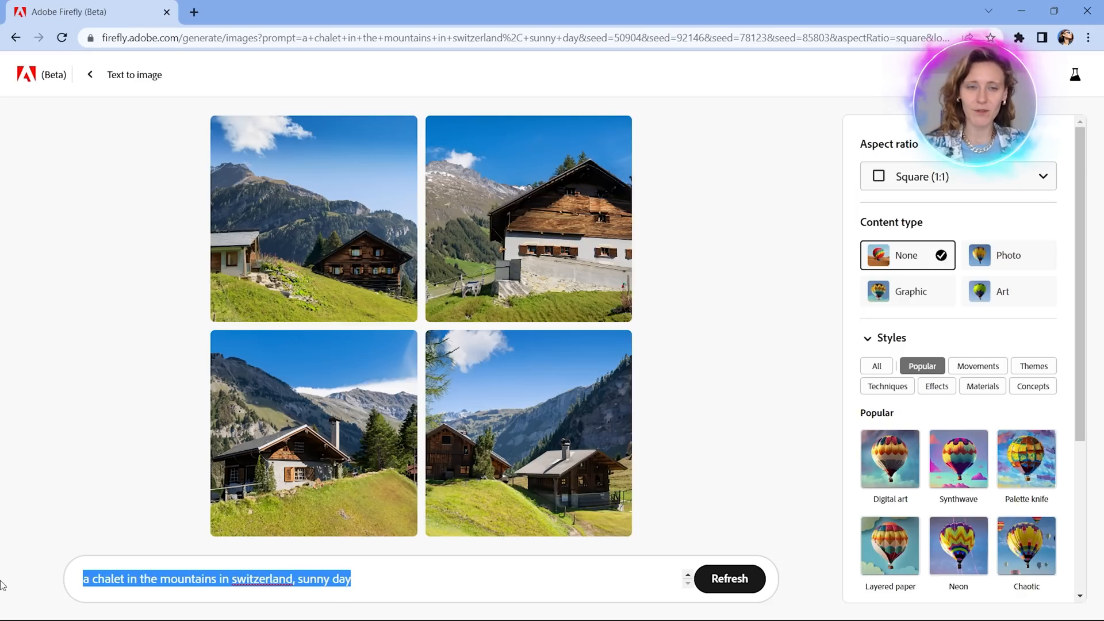
key("BackSpace")
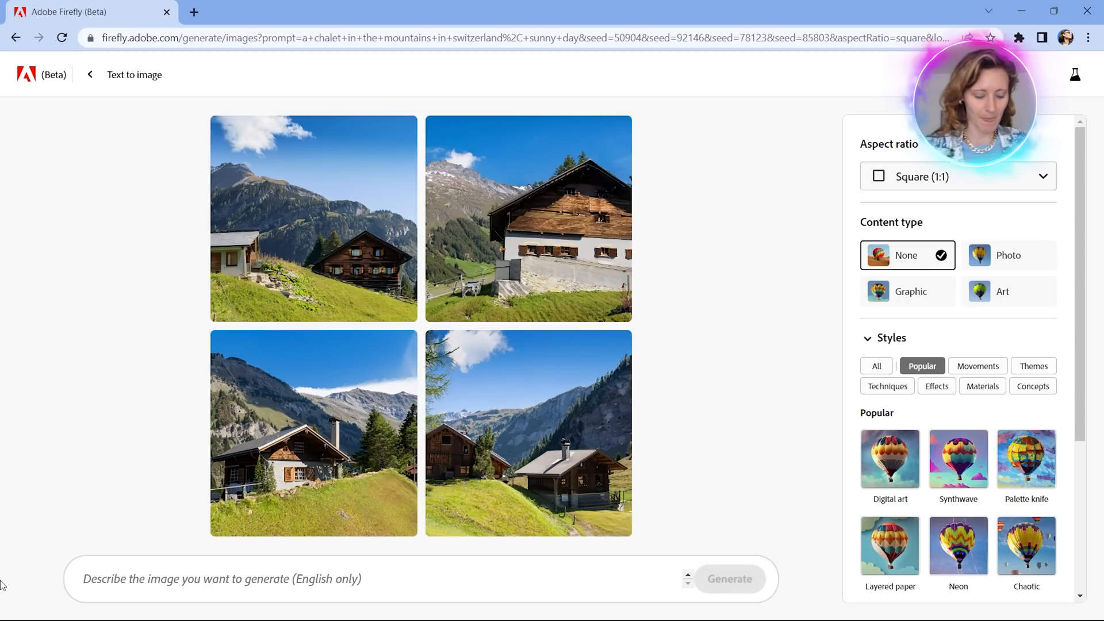
type("an")
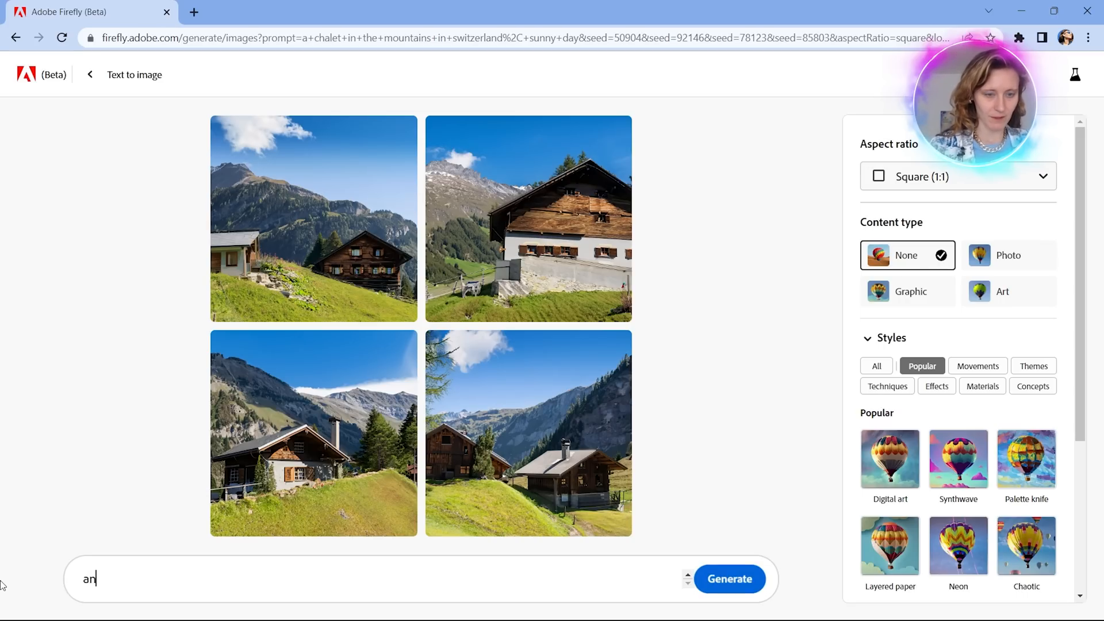
type(" industrial design")
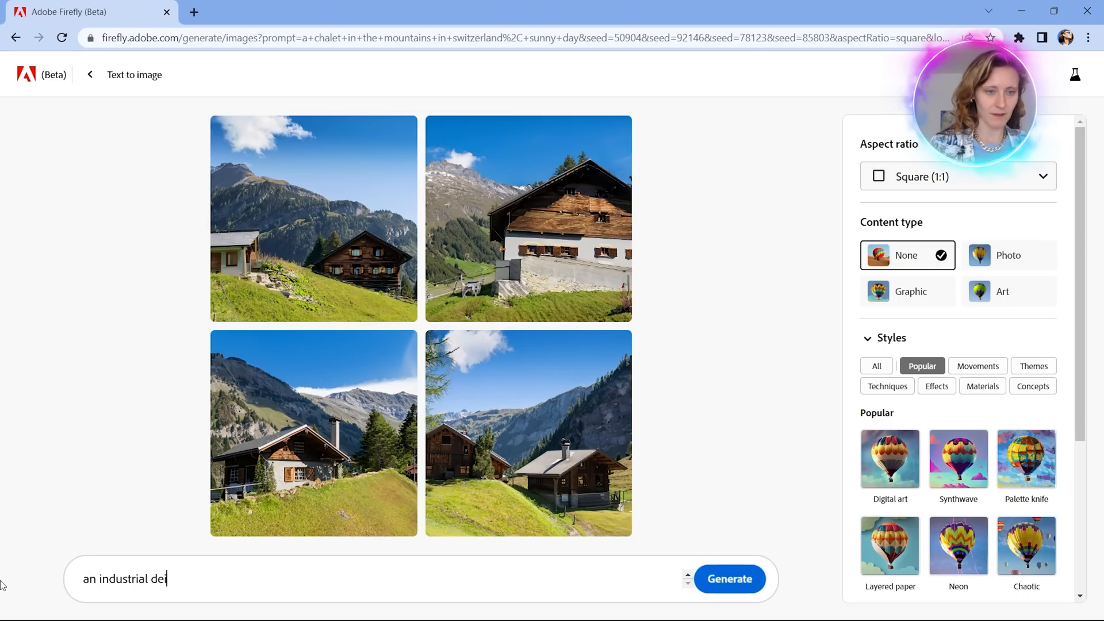
type(" product")
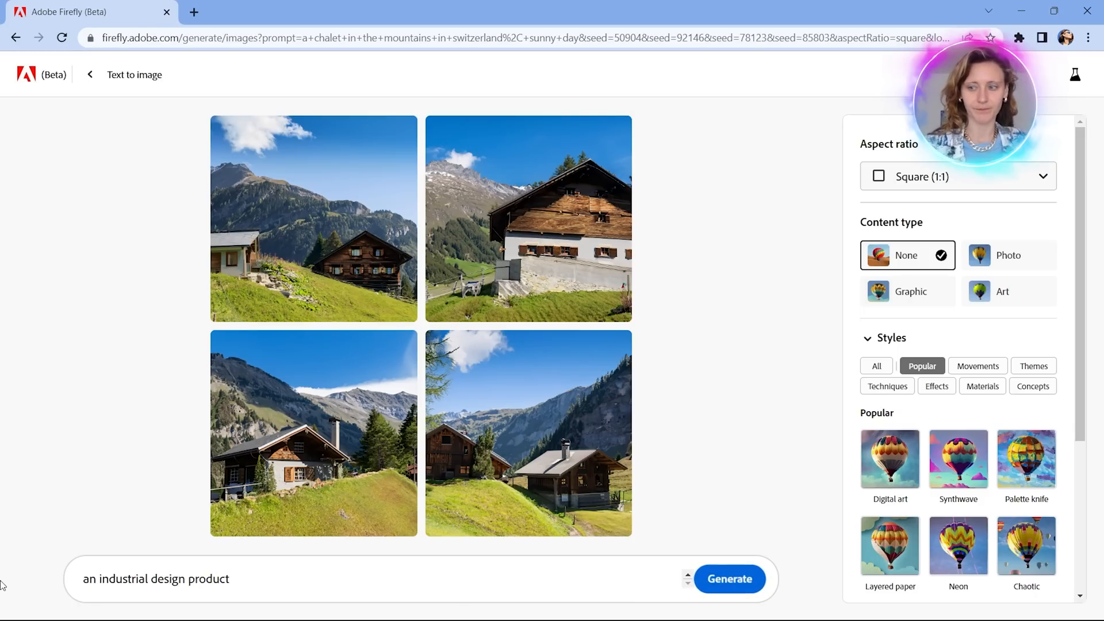
key("Return")
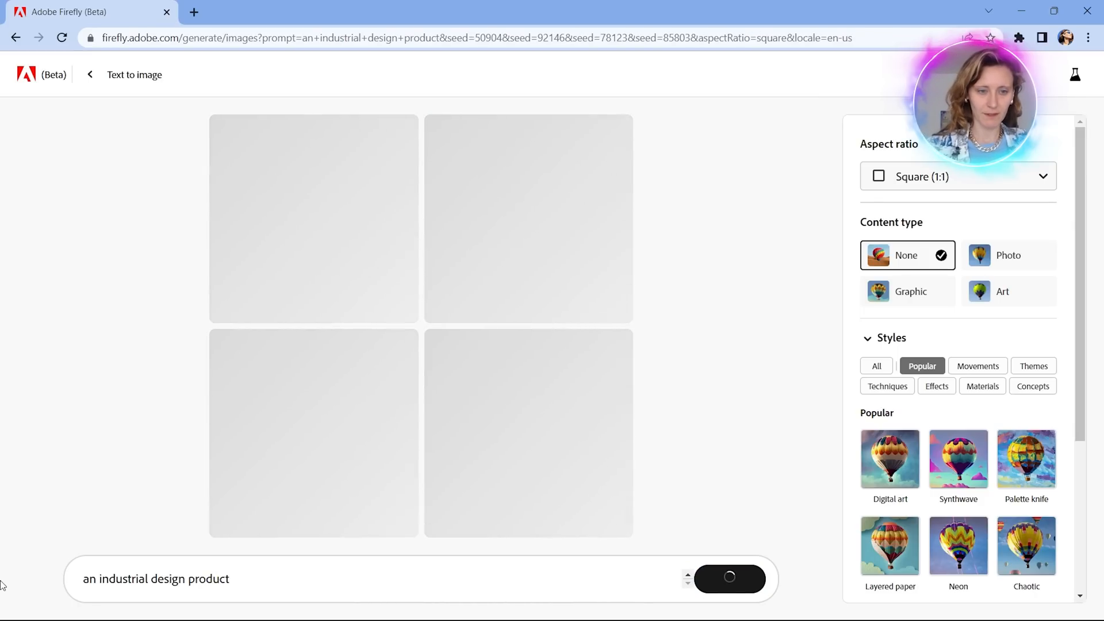
Replace "product" in the prompt with "rendering of a lamp product" after "an industrial design".
left_click_drag(230, 579, 187, 579)
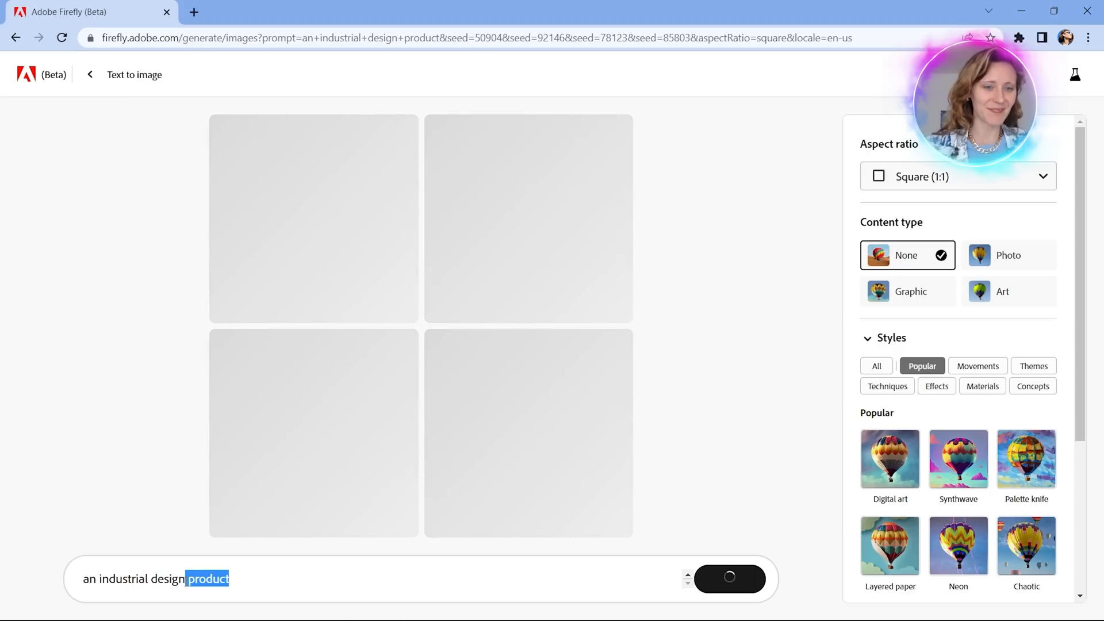
key("BackSpace")
type("re")
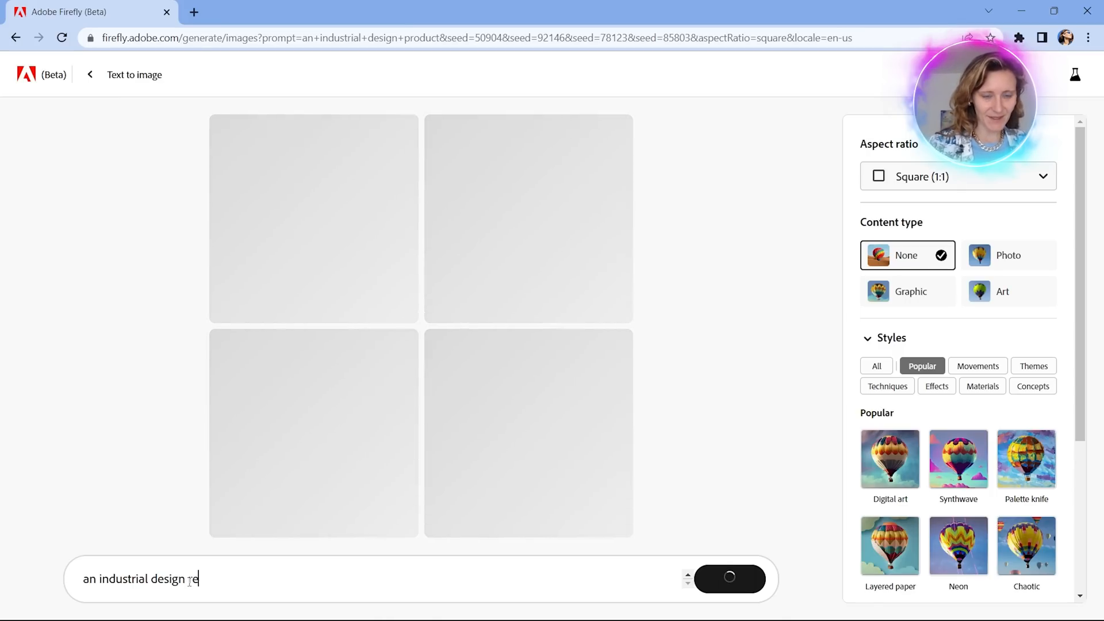
type("ndering of a")
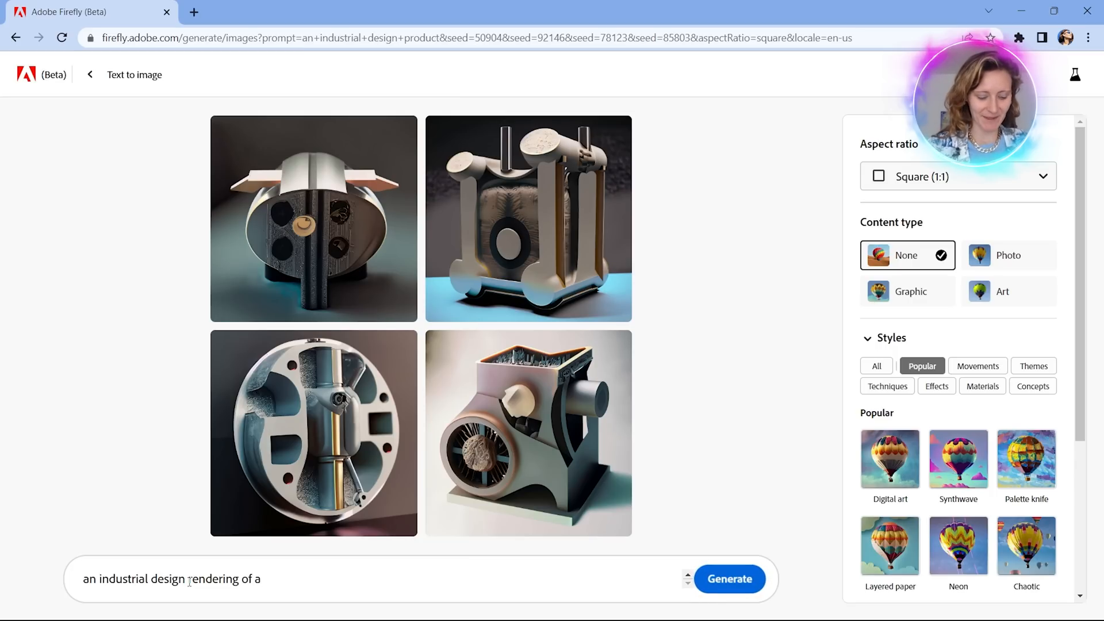
type("prod")
key("BackSpace")
key("BackSpace")
key("BackSpace")
key("BackSpace")
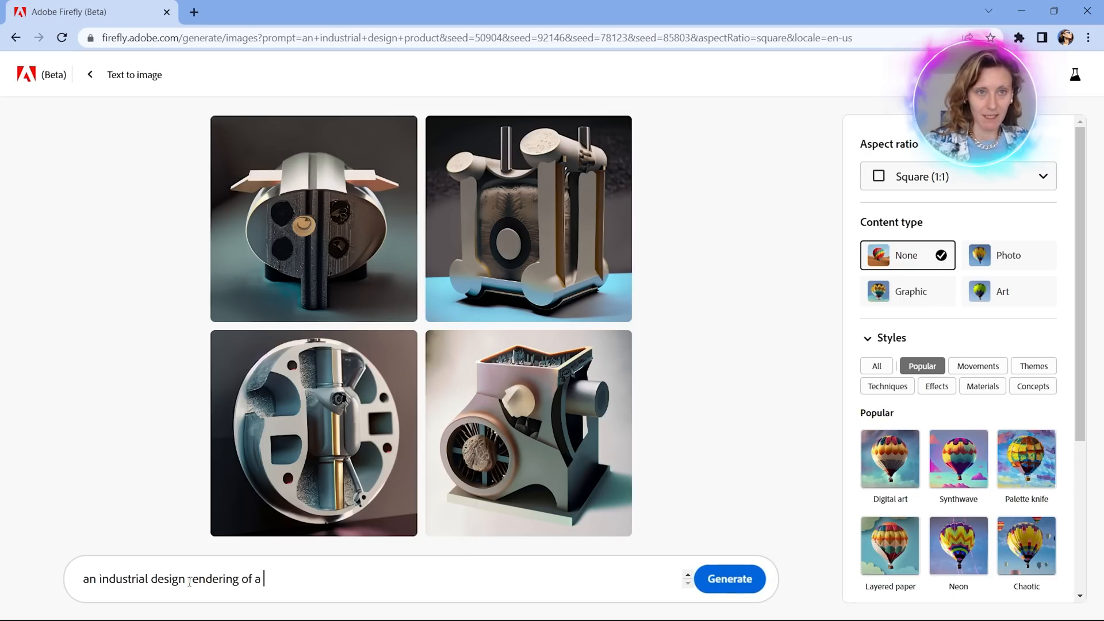
type("lamp product")
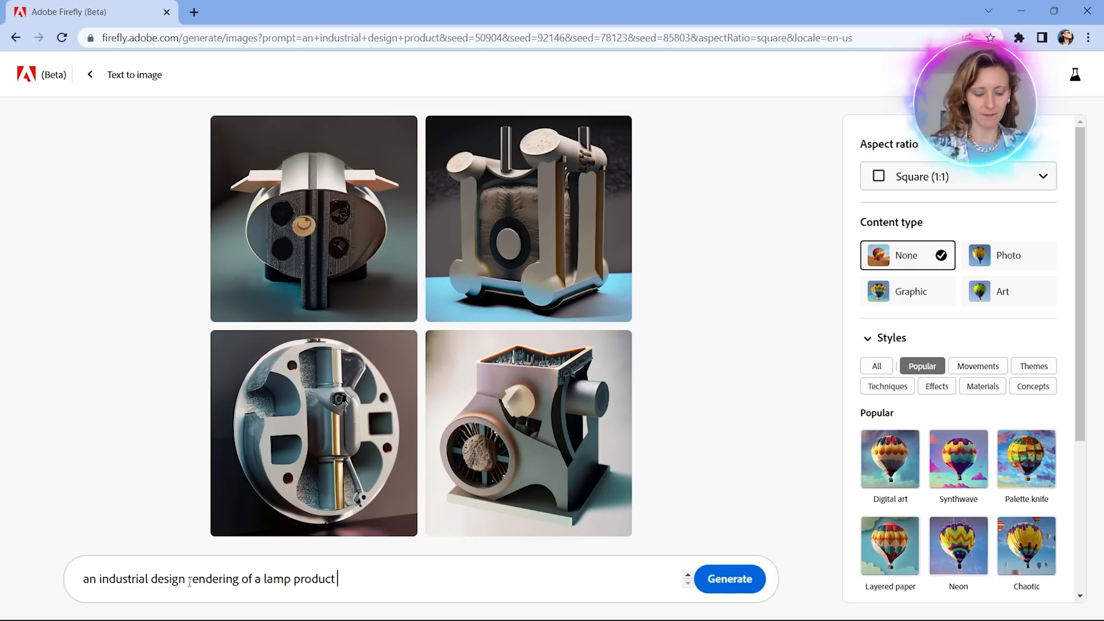
type(" with")
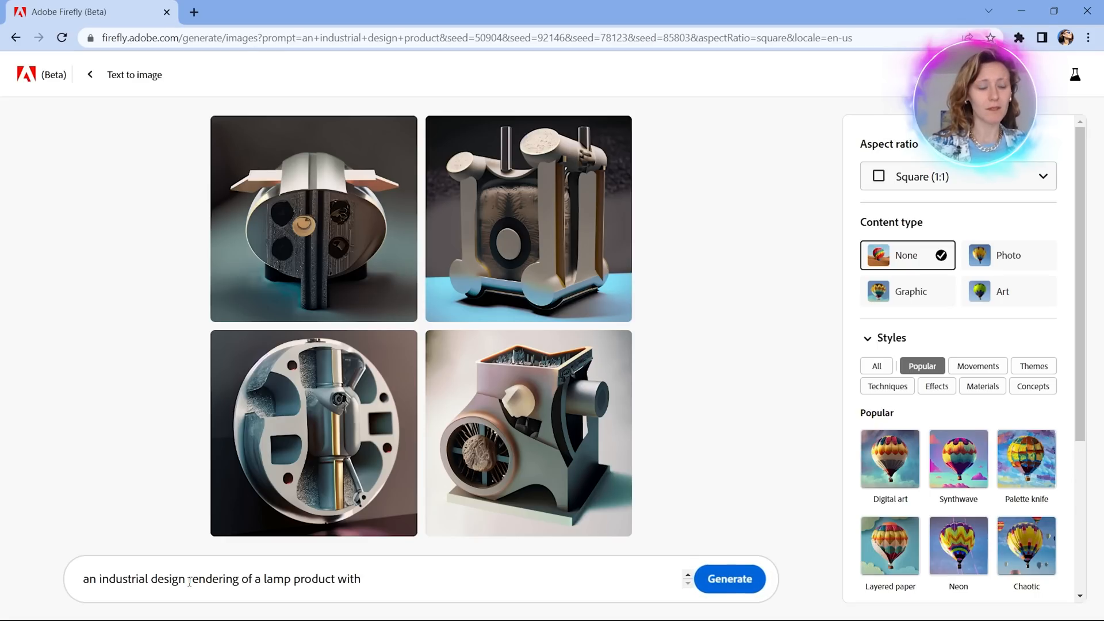
type(" orange and ")
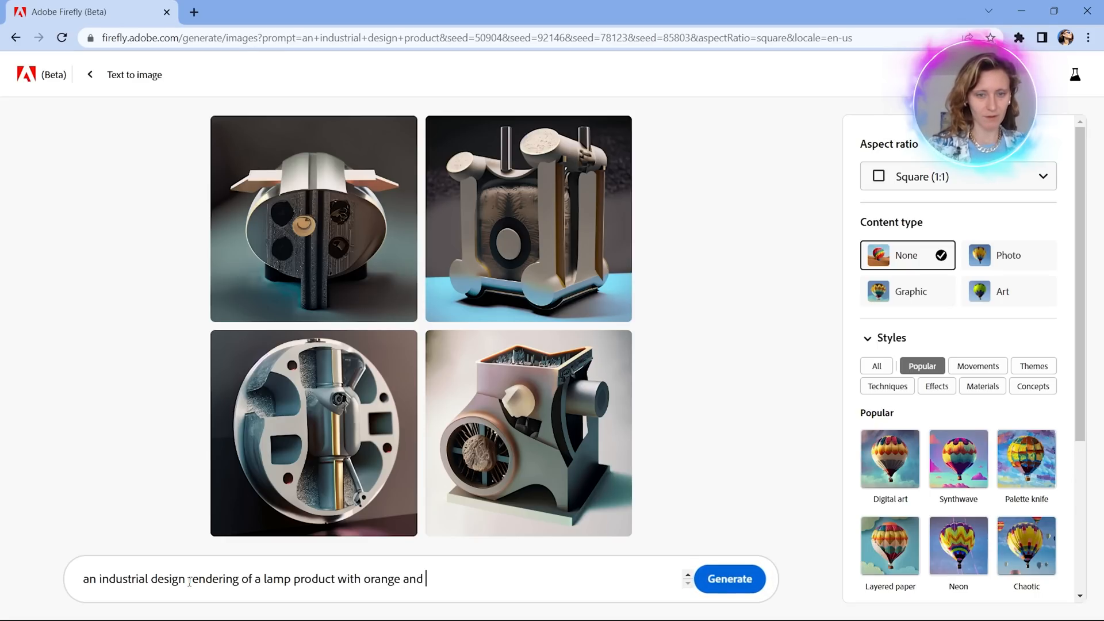
type("yellow")
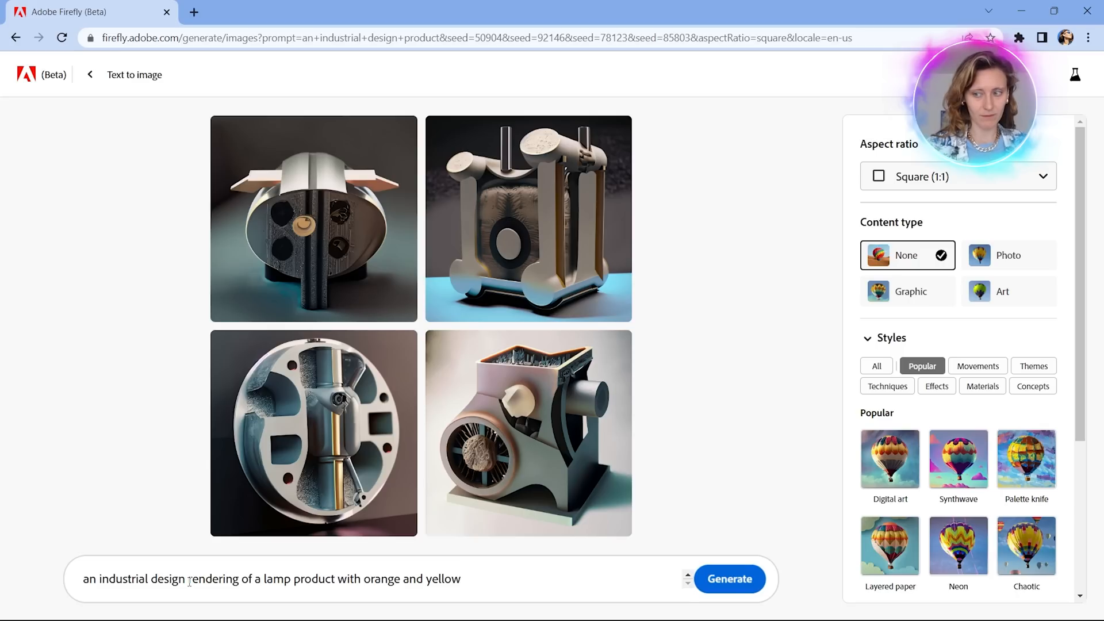
Append "with orange and yellow, modern style" to the lamp prompt and generate the images.
key("BackSpace")
type(", ")
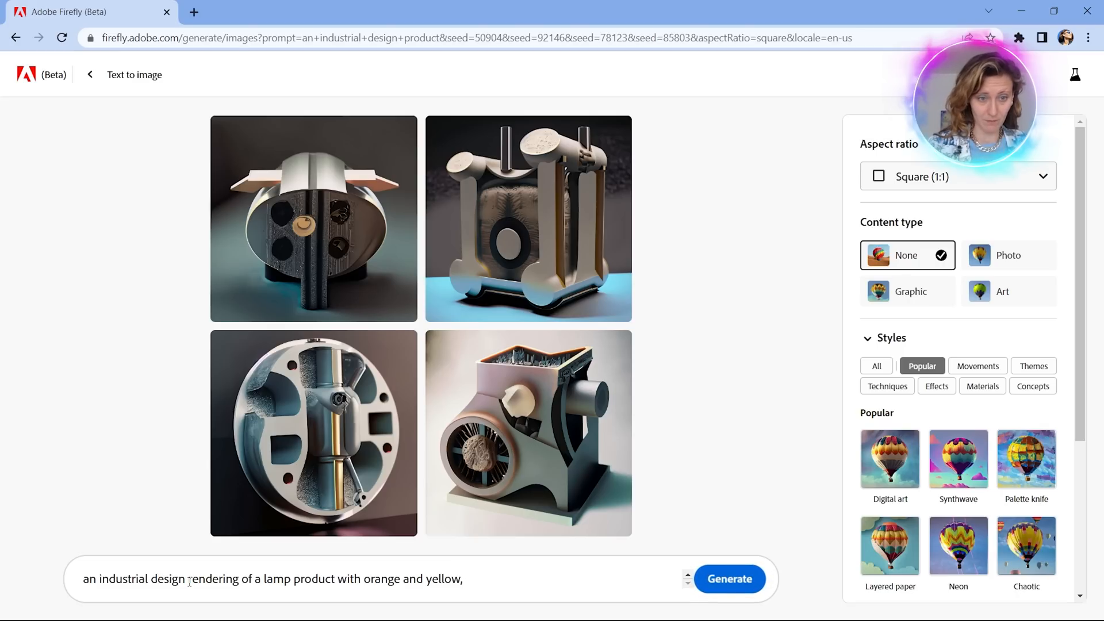
type("modern style")
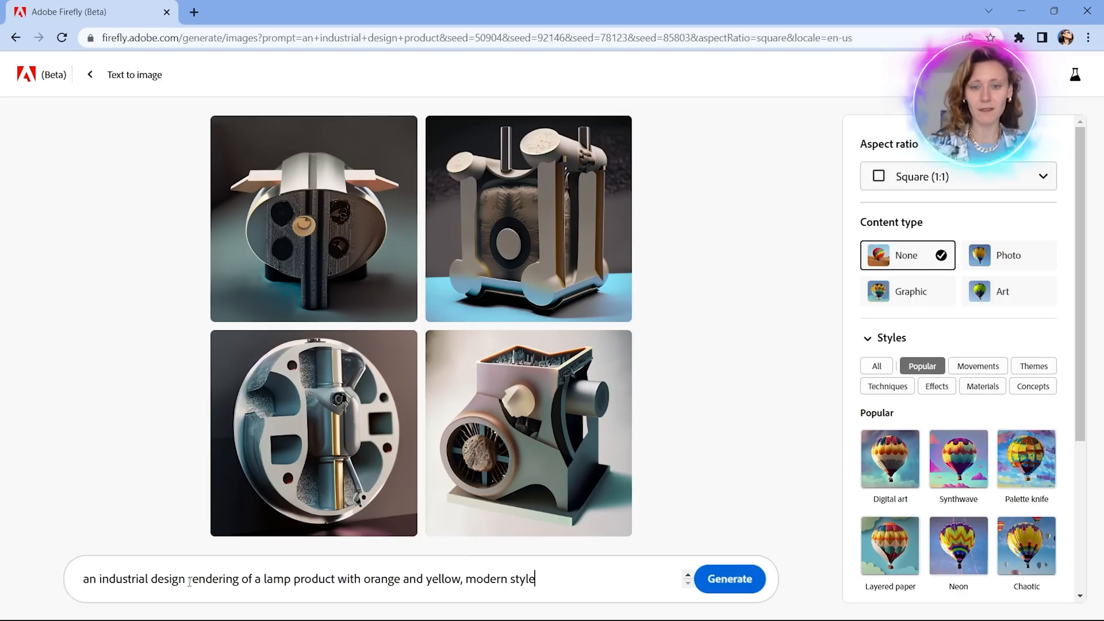
left_click(727, 582)
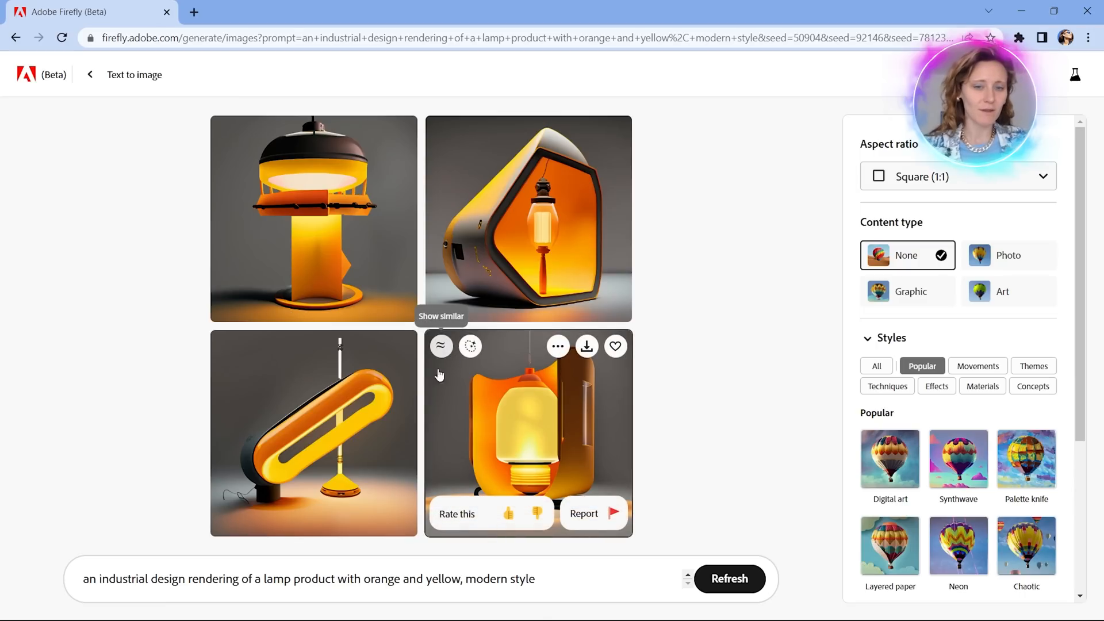
Replace the lamp prompt with "a modern living room with a large couch".
left_click(541, 579)
left_click_drag(541, 579, 3, 583)
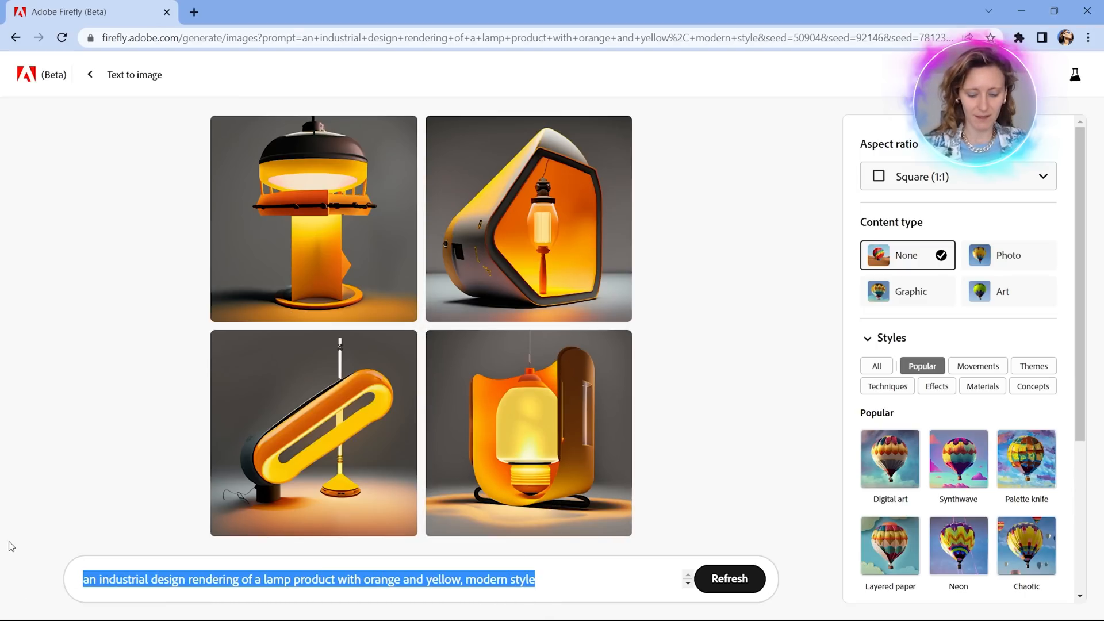
key("BackSpace")
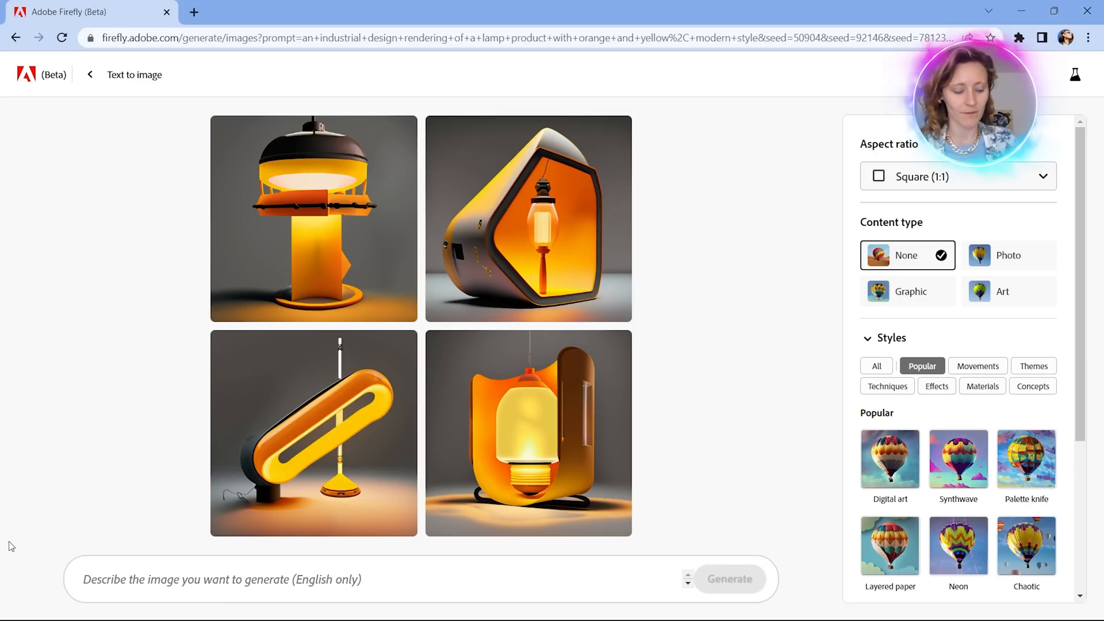
type("a modern living")
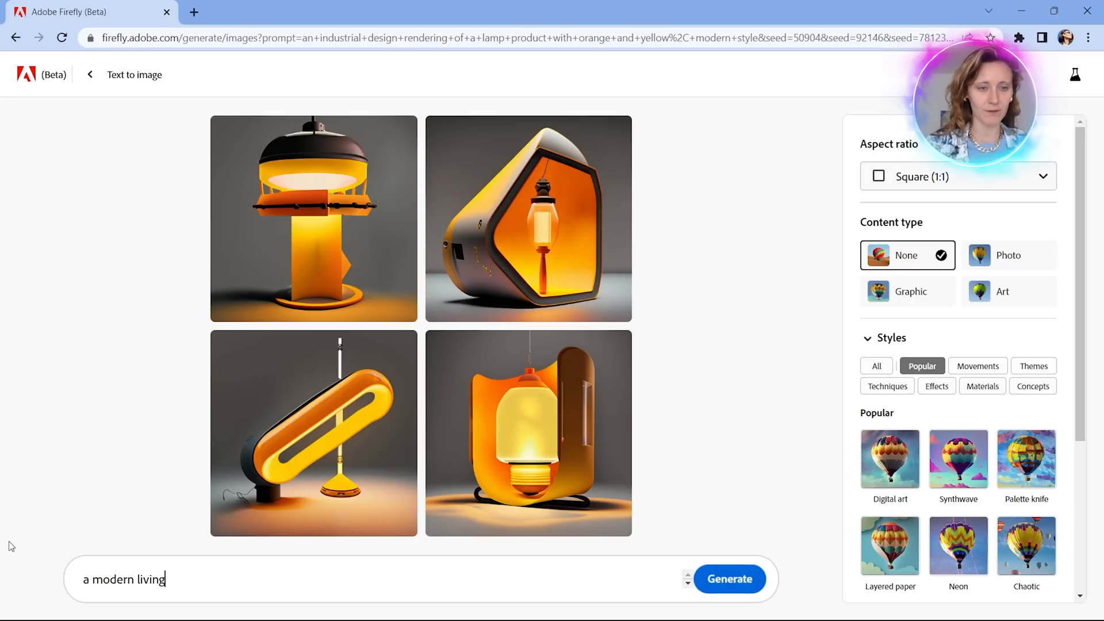
type(" room")
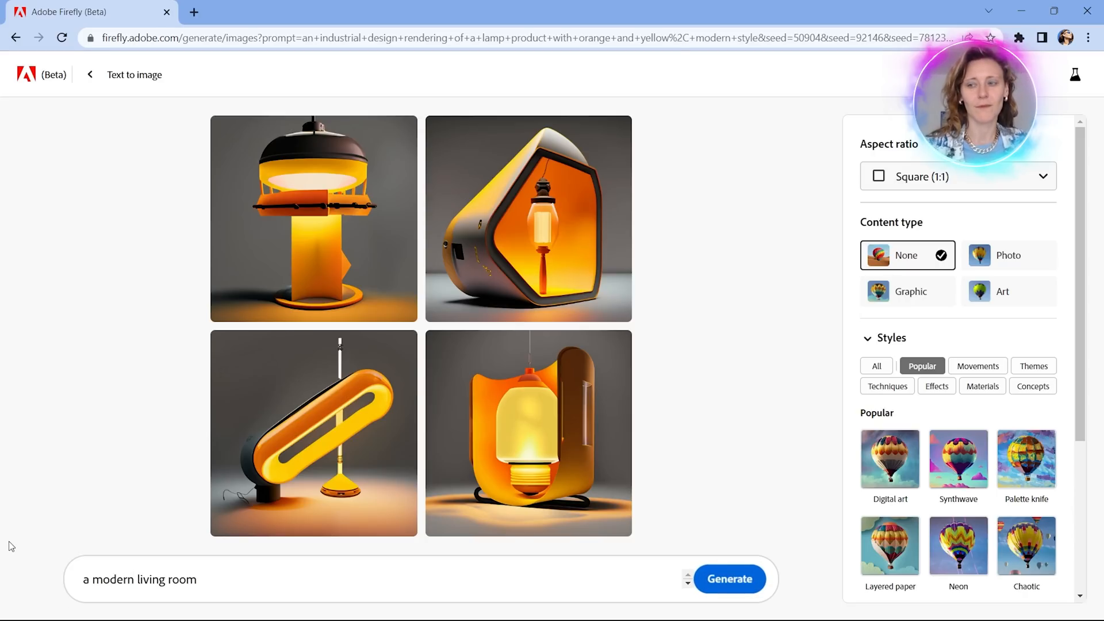
type("with")
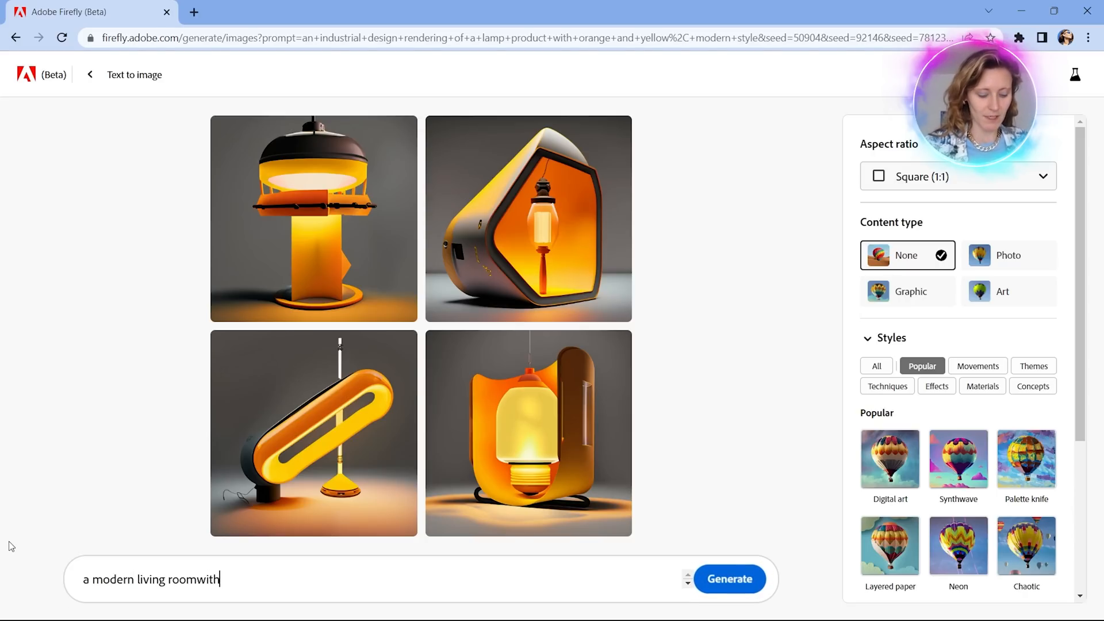
type(" a large couch")
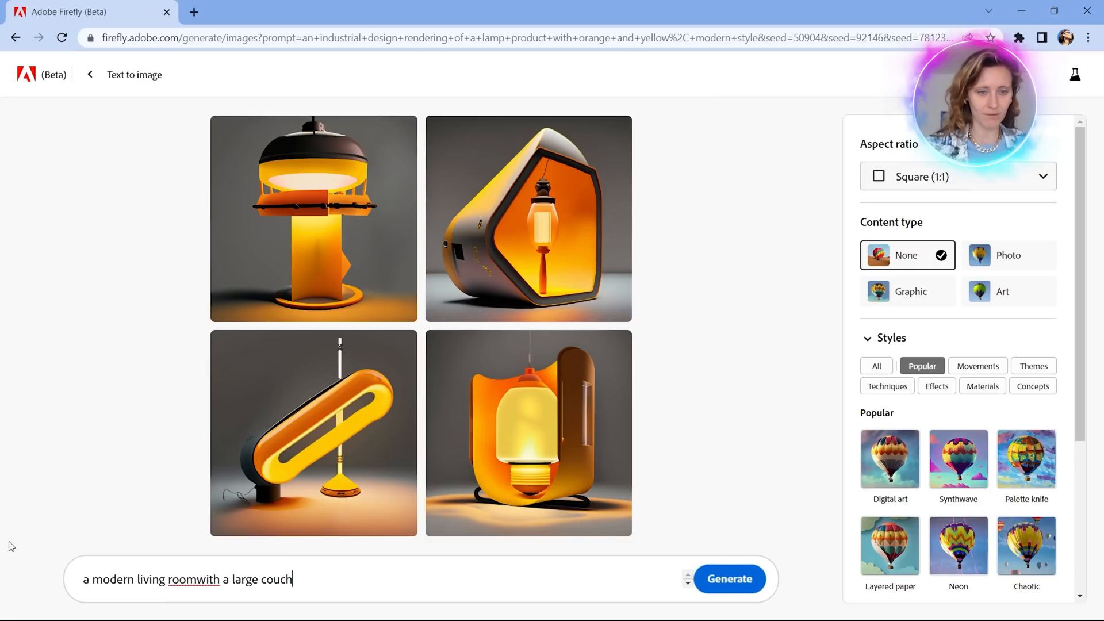
left_click(199, 579)
Append ", a floor lamp, an artistic painting" to the end of the living room prompt.
left_click(313, 579)
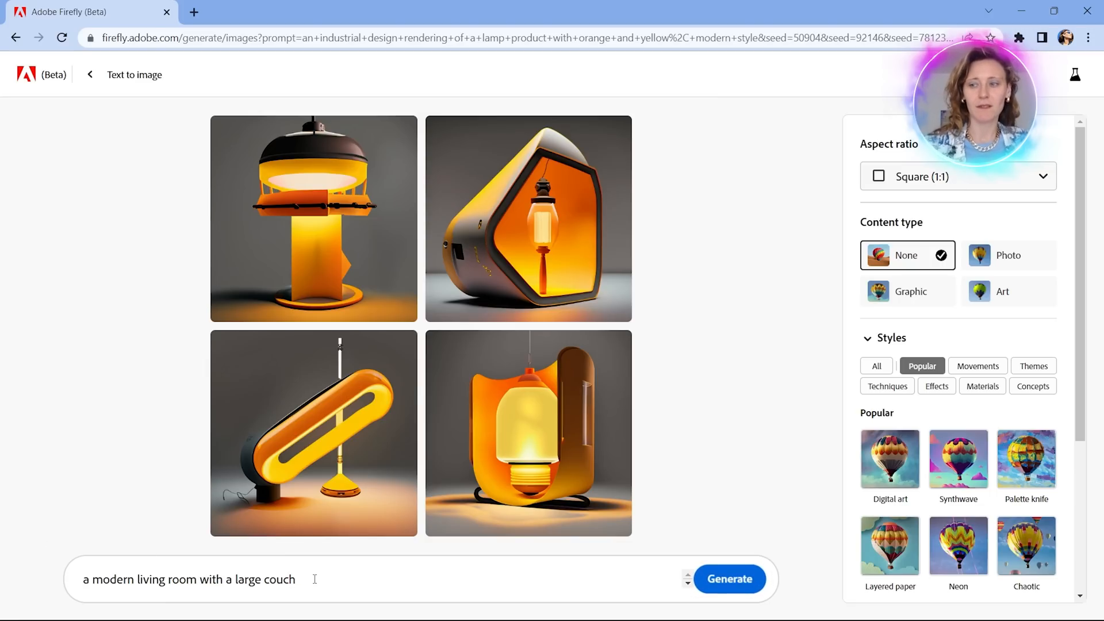
type(", a")
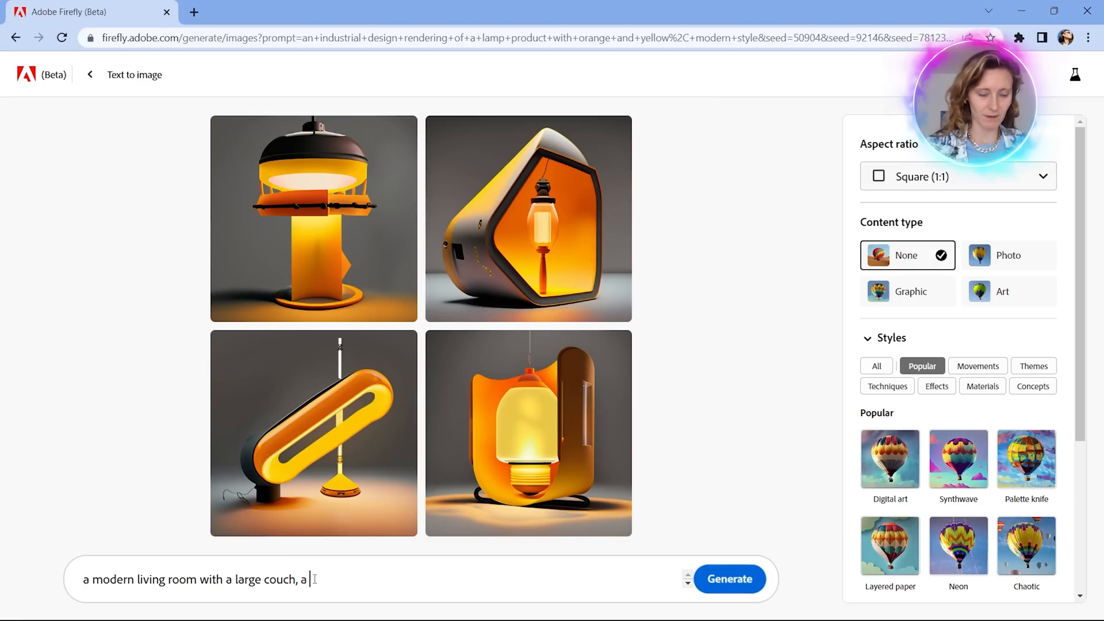
type(" floor lamp, a")
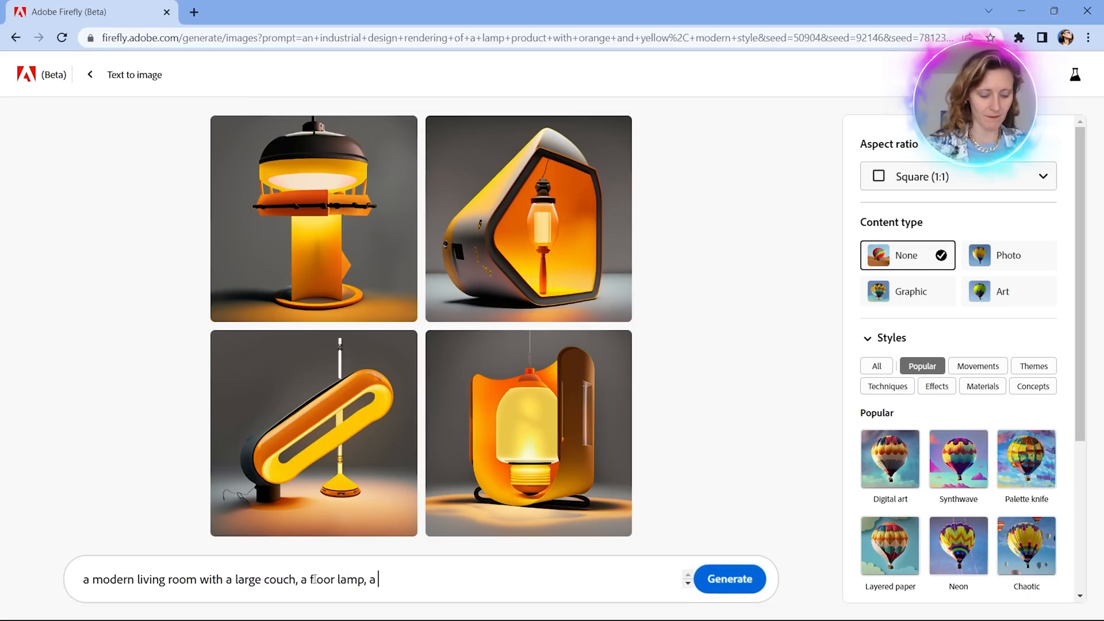
type("n artistic painting")
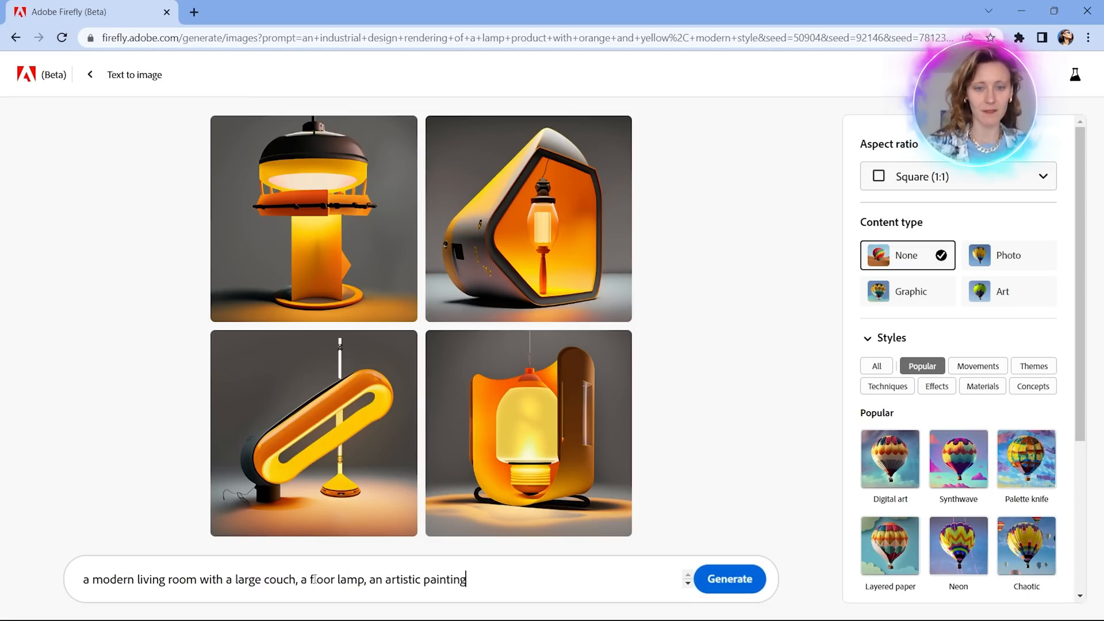
type(", ")
type("sunl")
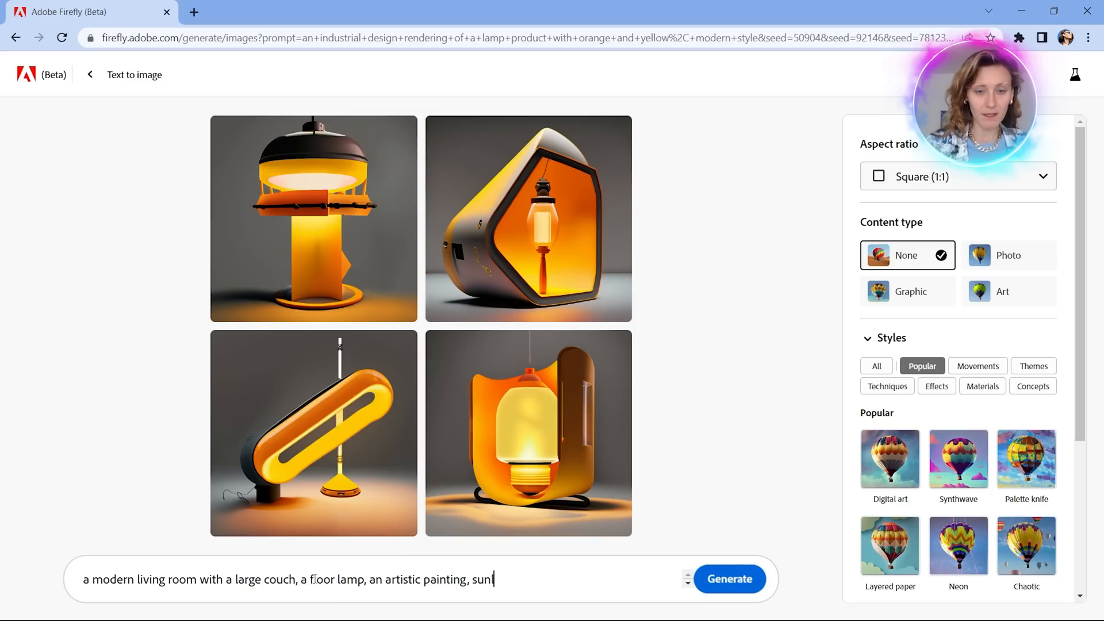
type("ight beams")
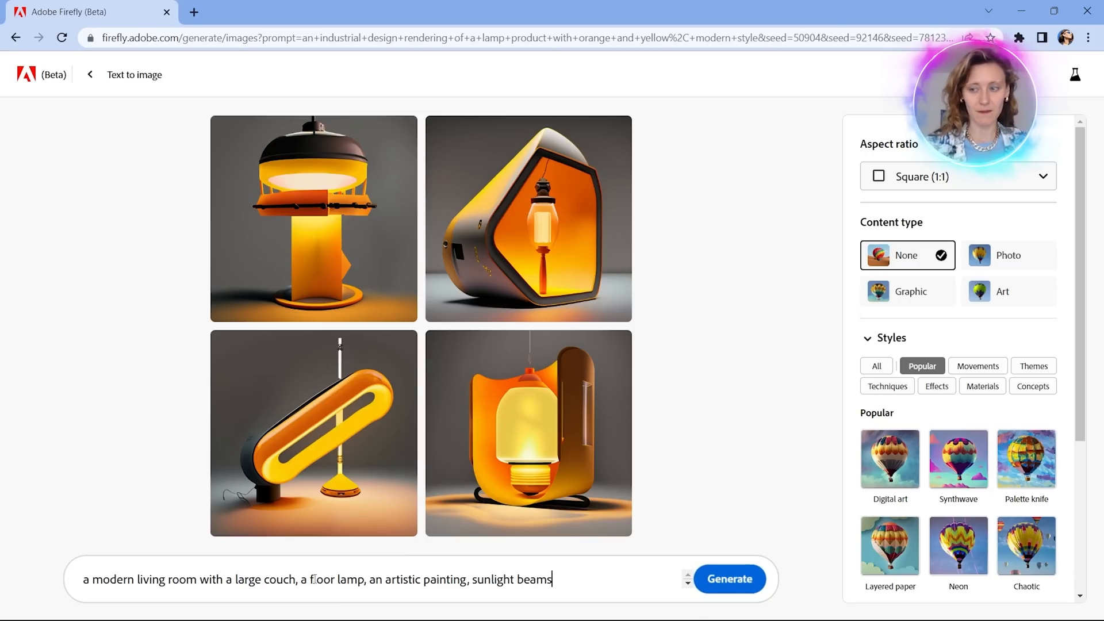
type(", com")
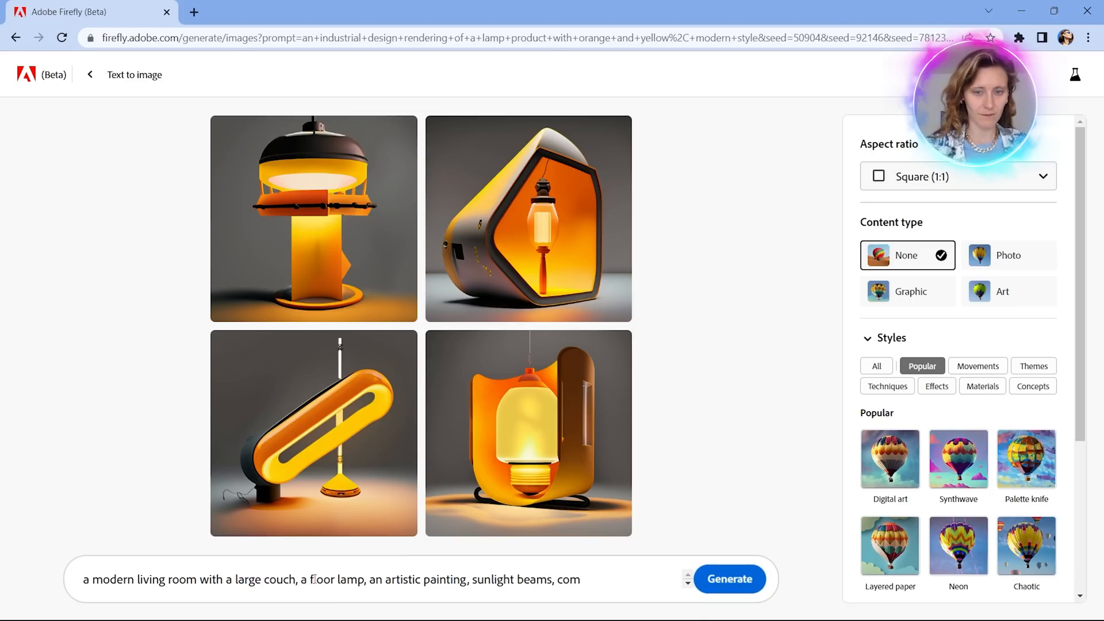
type("fortable")
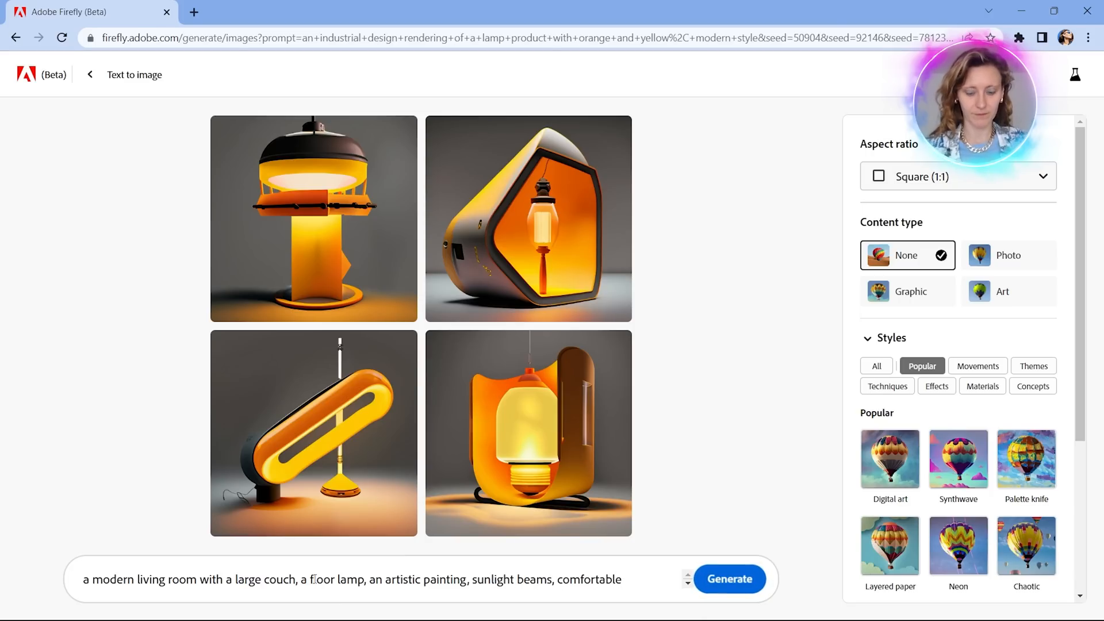
type(" and rel")
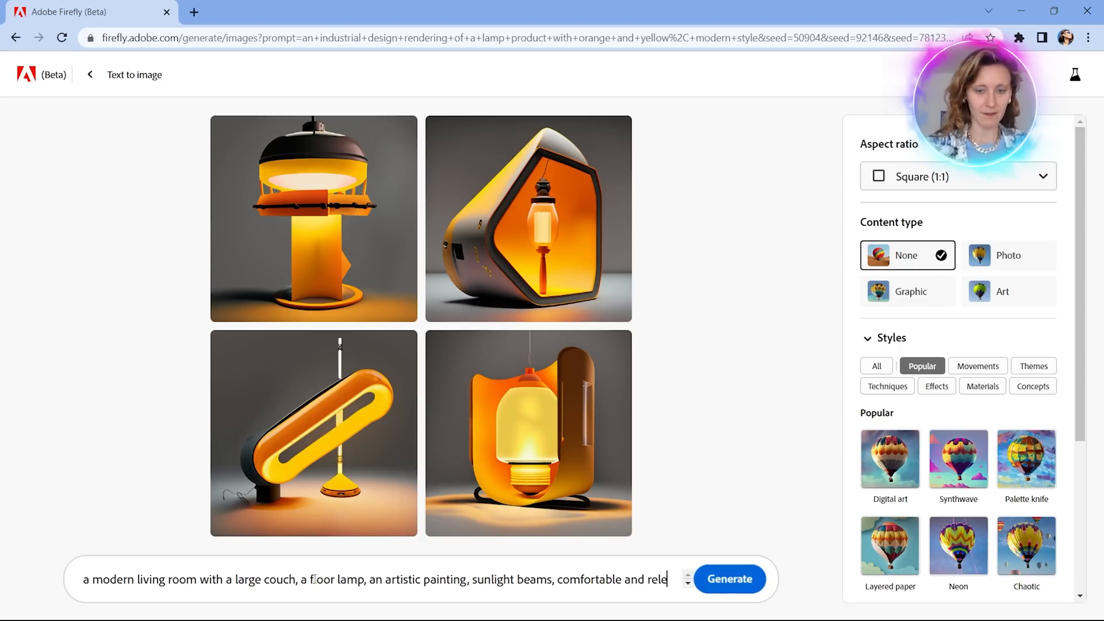
type("axing")
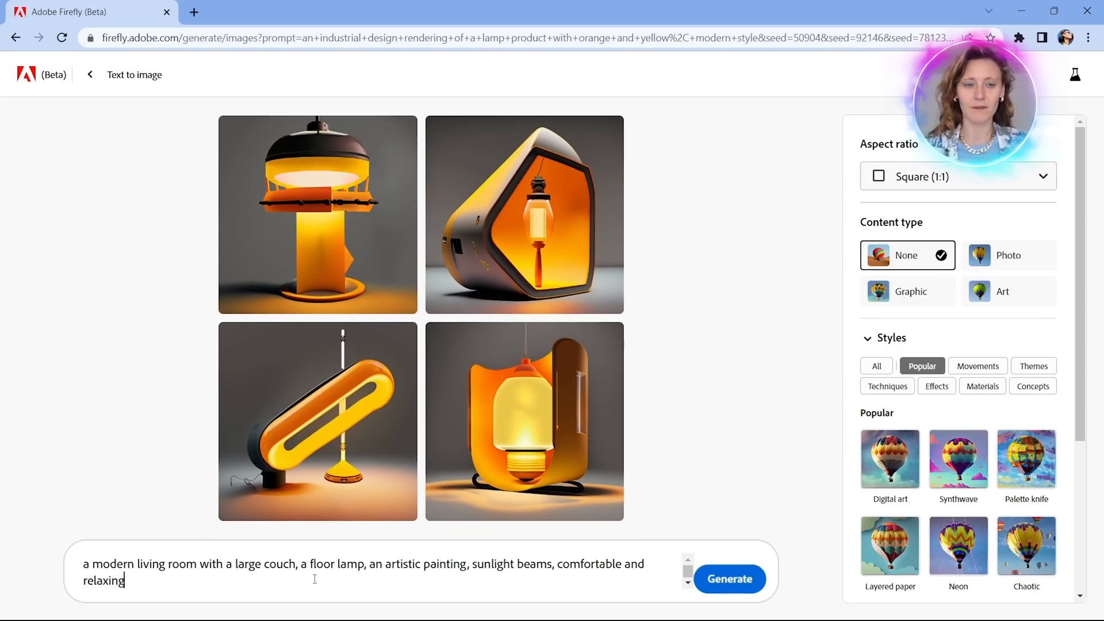
Append ", sunlight beams, comfortable and relaxing" to the living room prompt and generate the images.
left_click(731, 581)
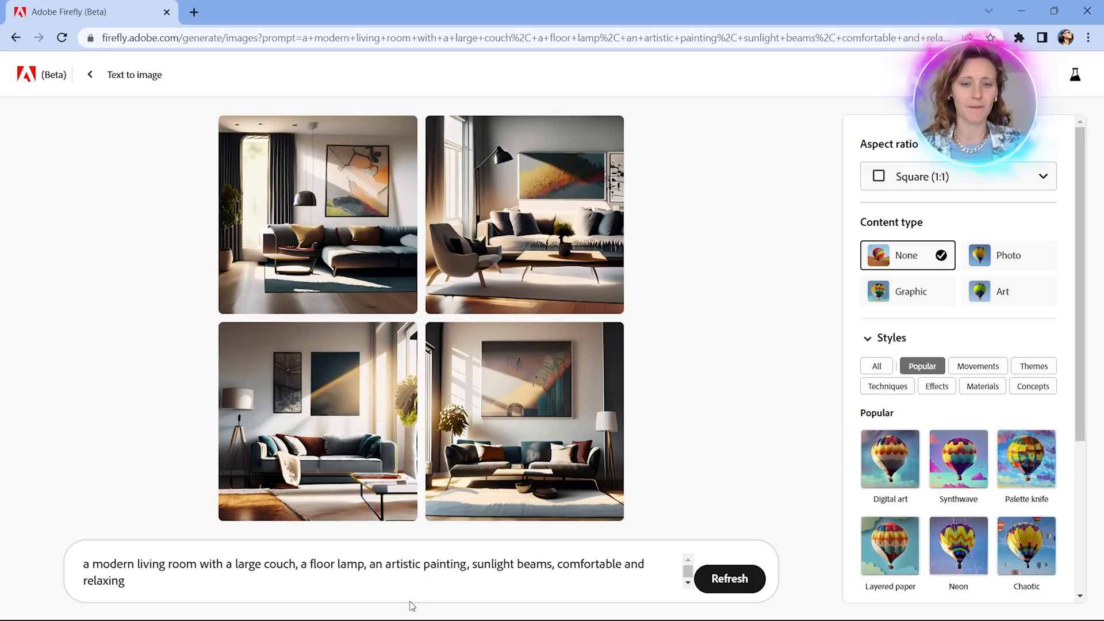
Replace the living room prompt with 'a box of bread with a text "bread"'.
left_click_drag(125, 581, 47, 562)
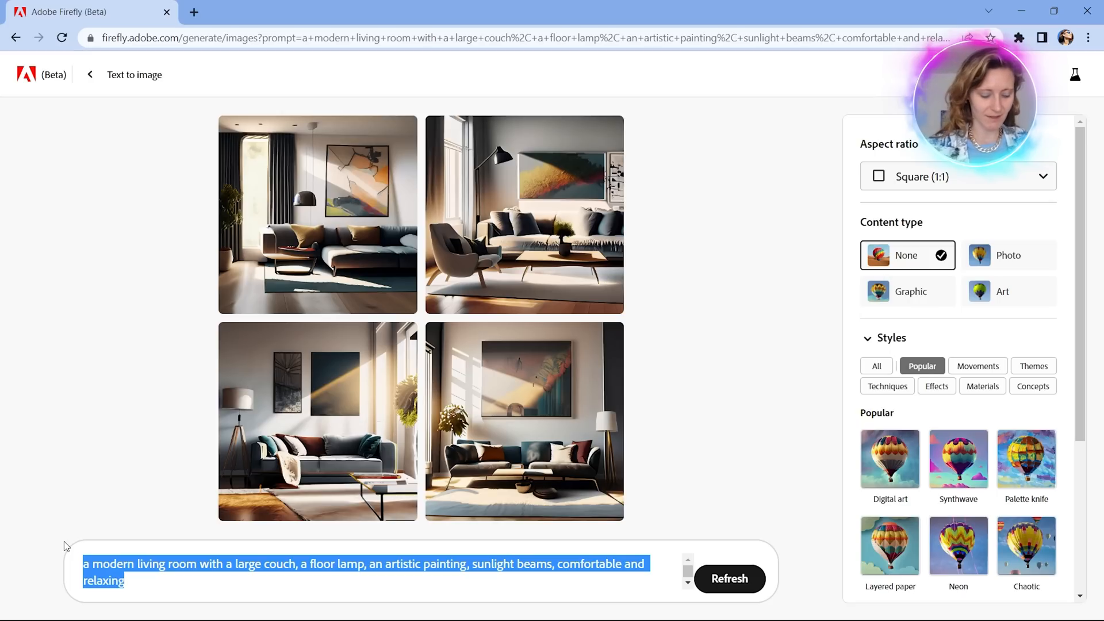
type("a b")
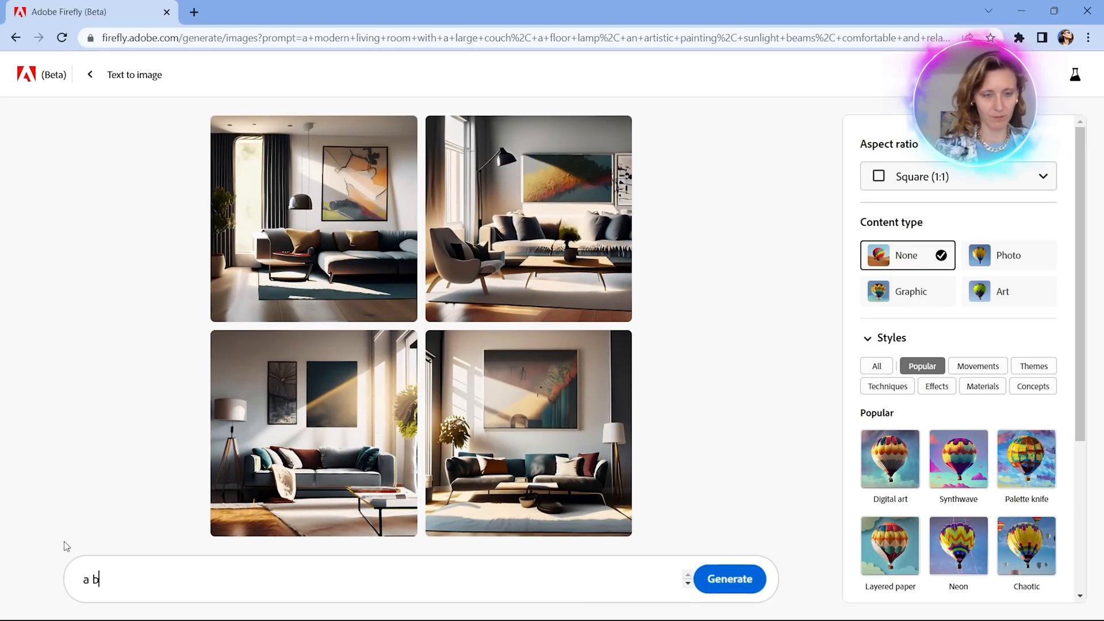
type("ox of")
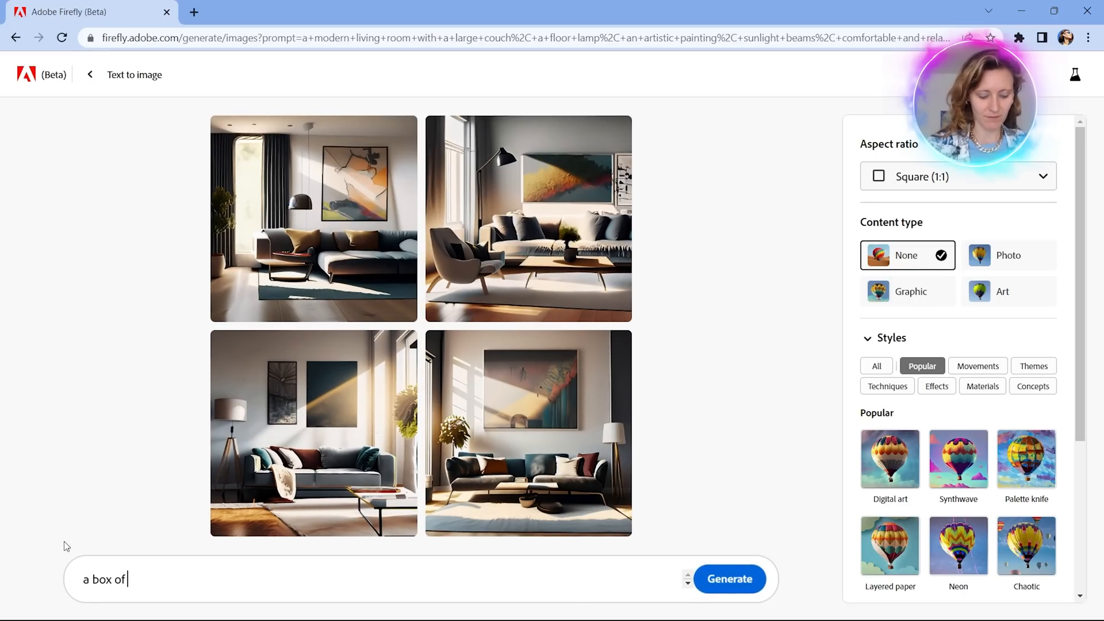
type(" bread with")
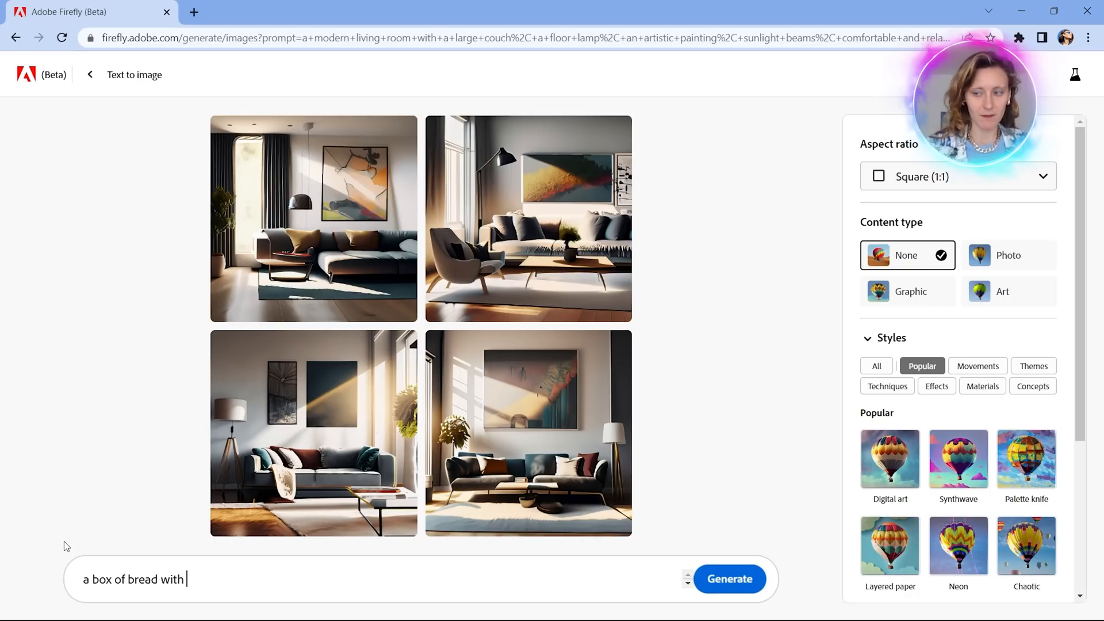
key("ctrl+BackSpace")
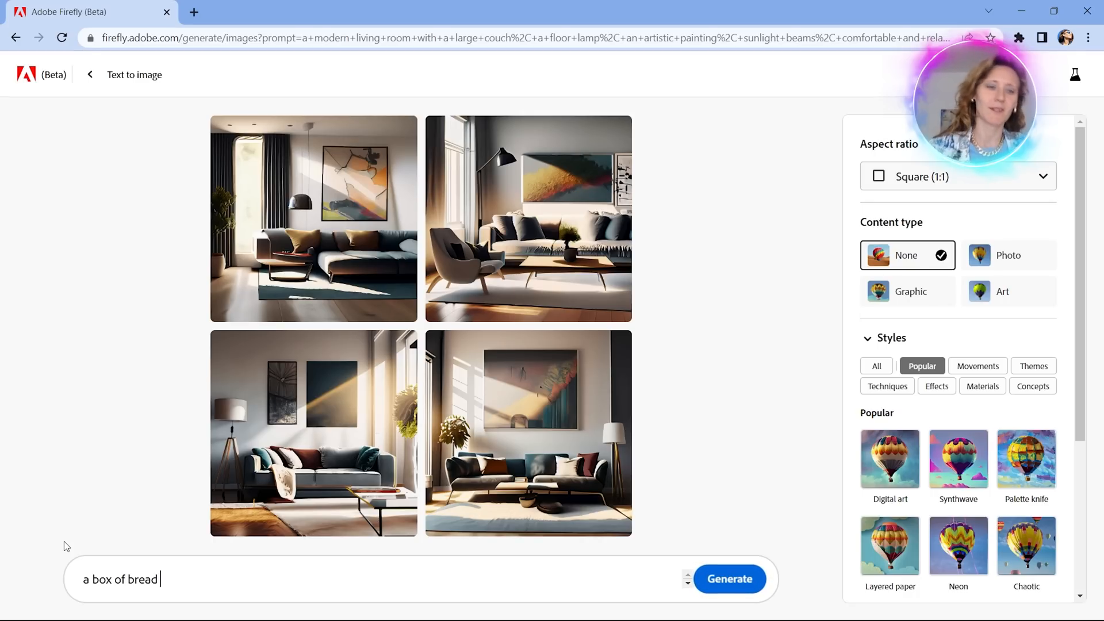
type("a")
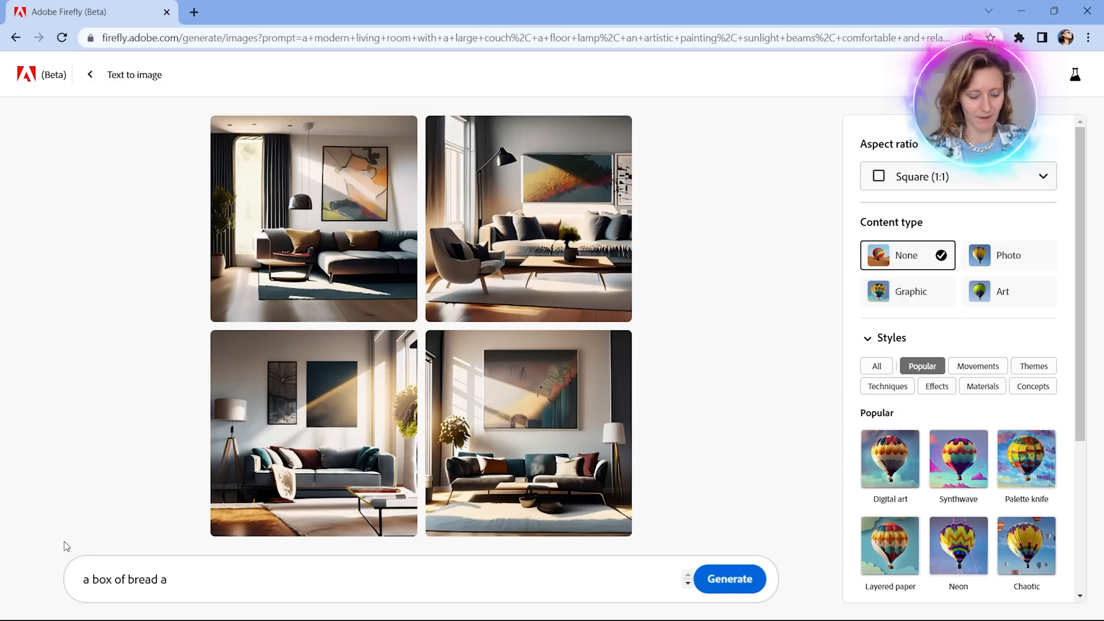
key("BackSpace")
type("wi")
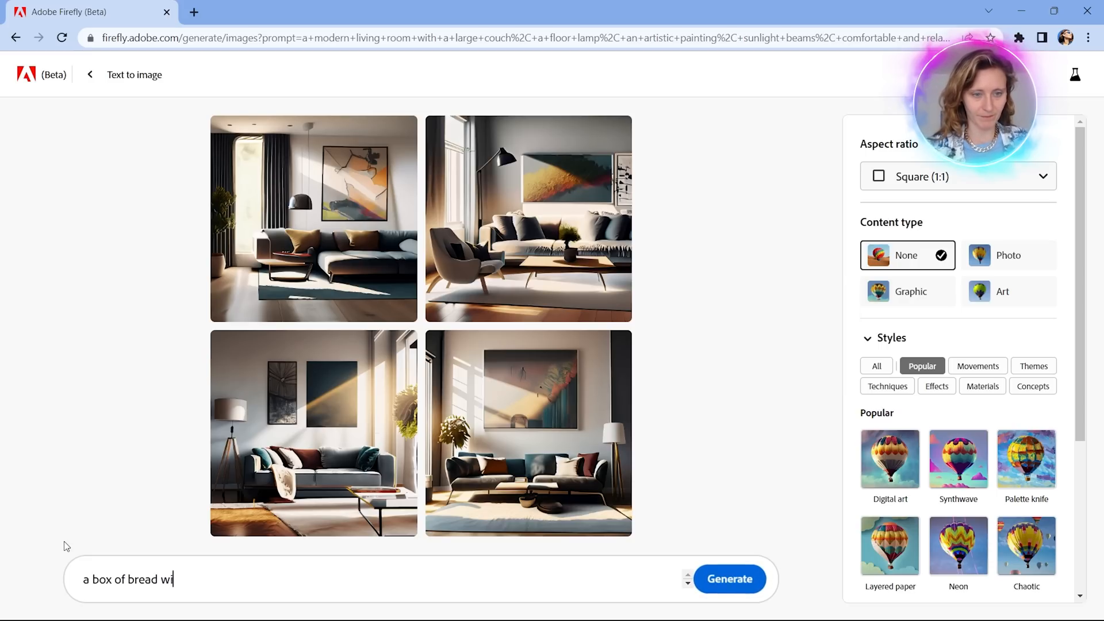
type("th a ")
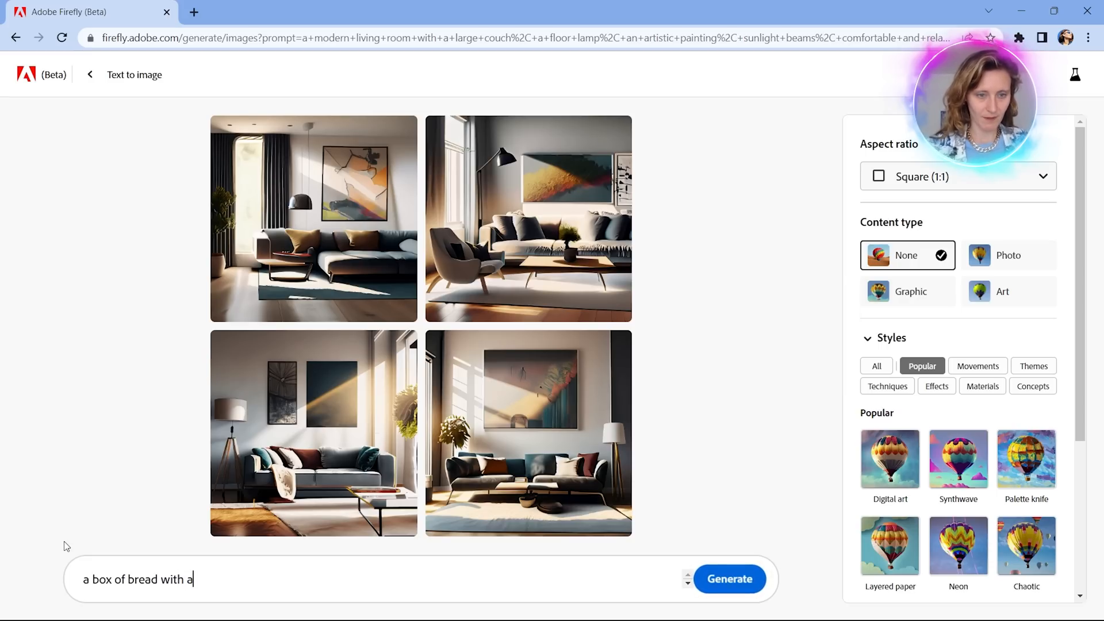
type("text \"")
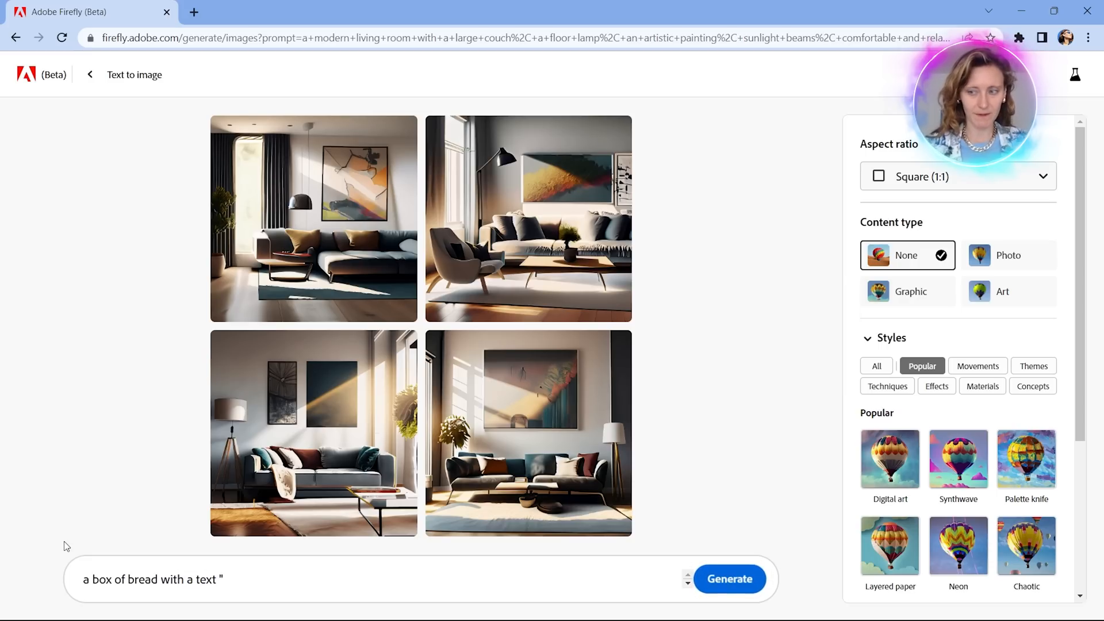
type("bread\"")
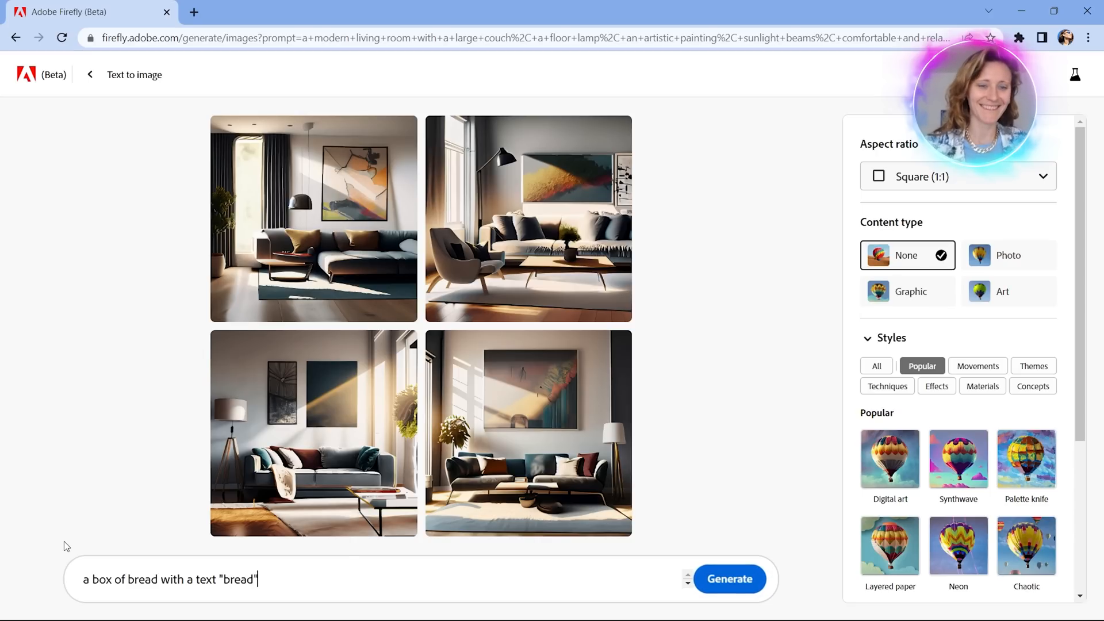
type(" and a log")
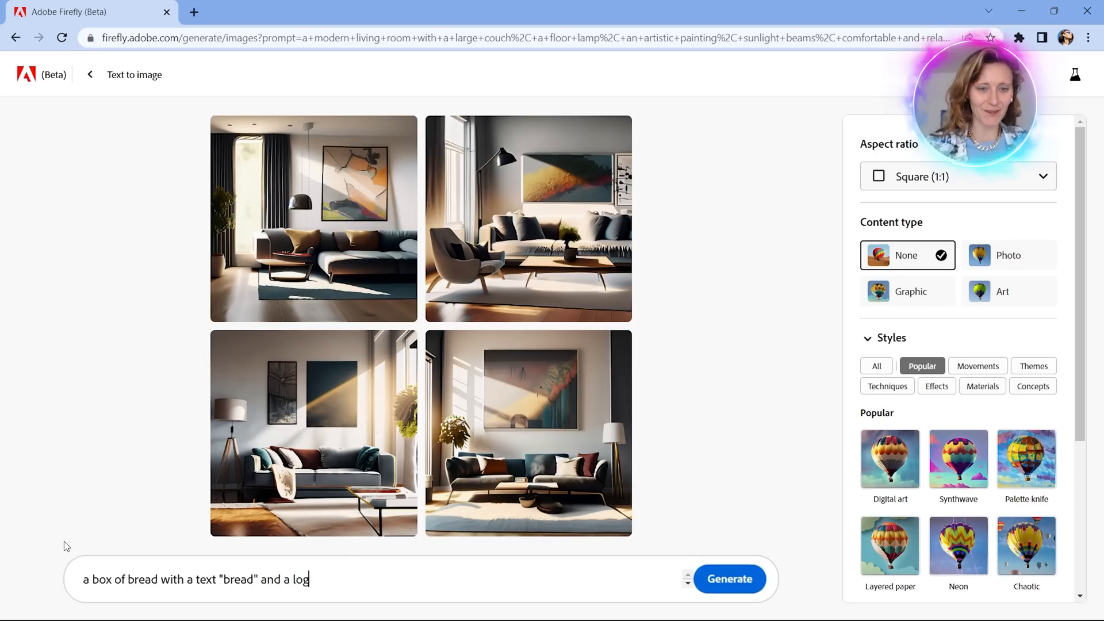
type("o of a ")
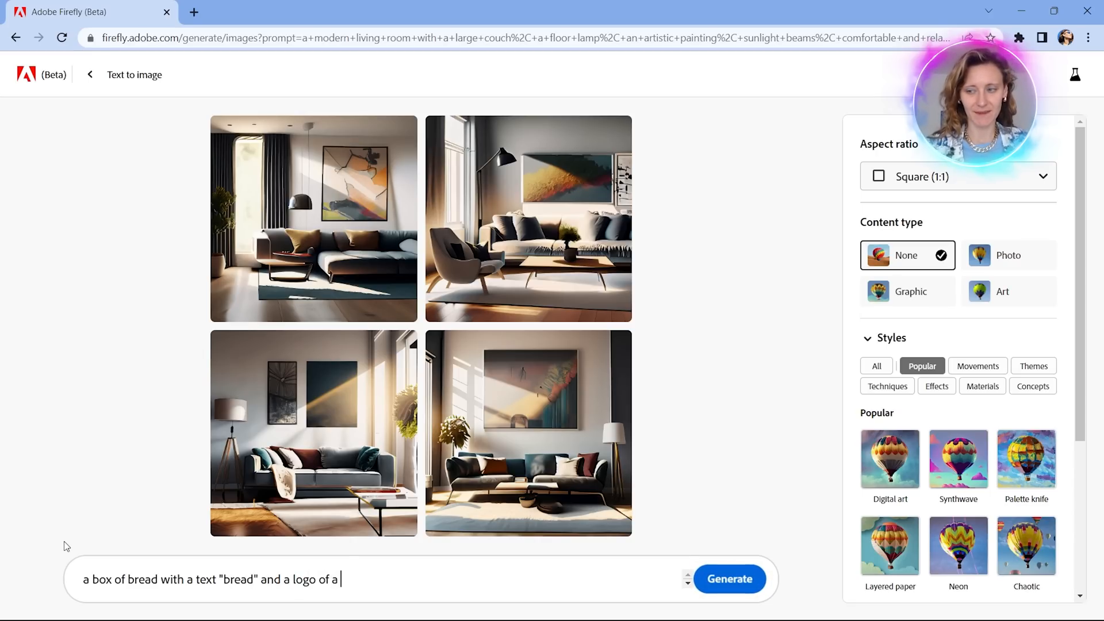
type("baguette")
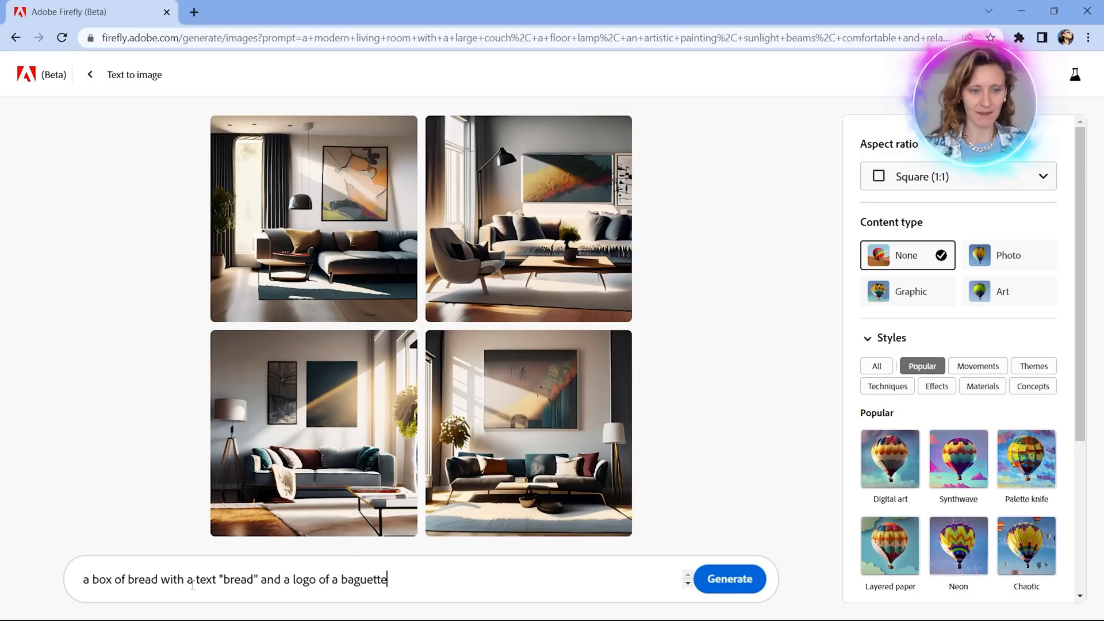
Change "a box of bread" to "a box full of bread" at the start of the prompt.
left_click(173, 581)
left_click(116, 581)
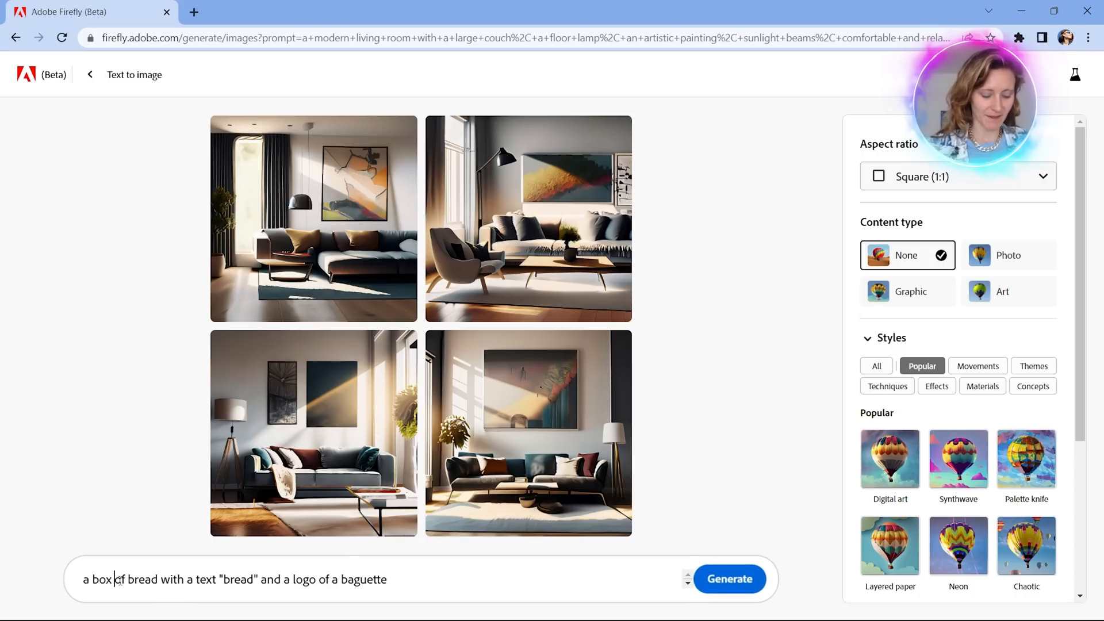
type("full of")
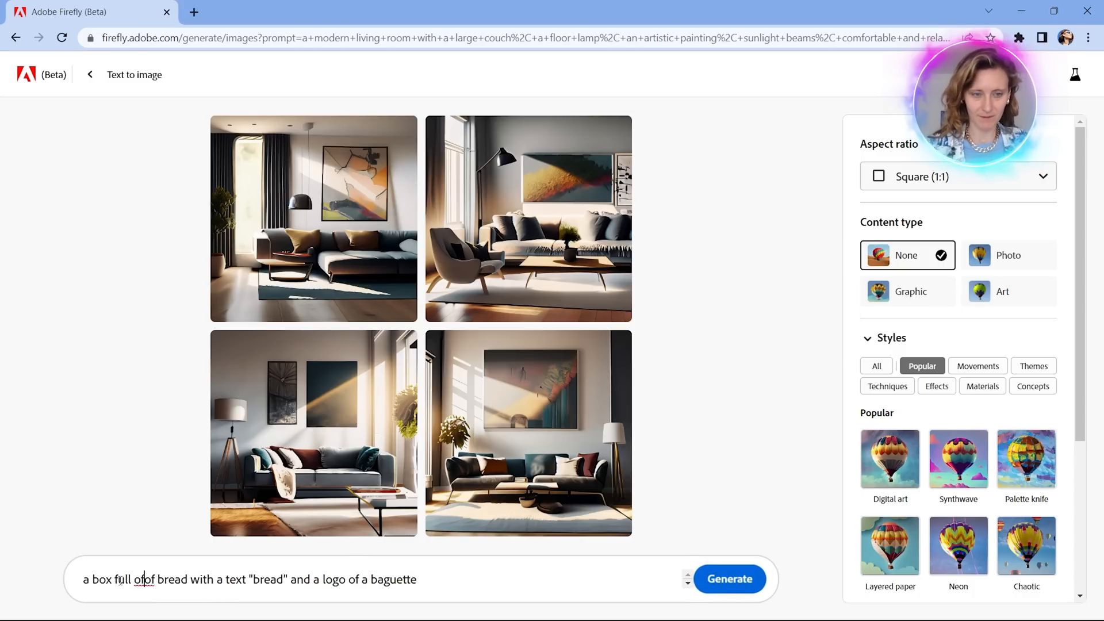
key("BackSpace")
key("BackSpace")
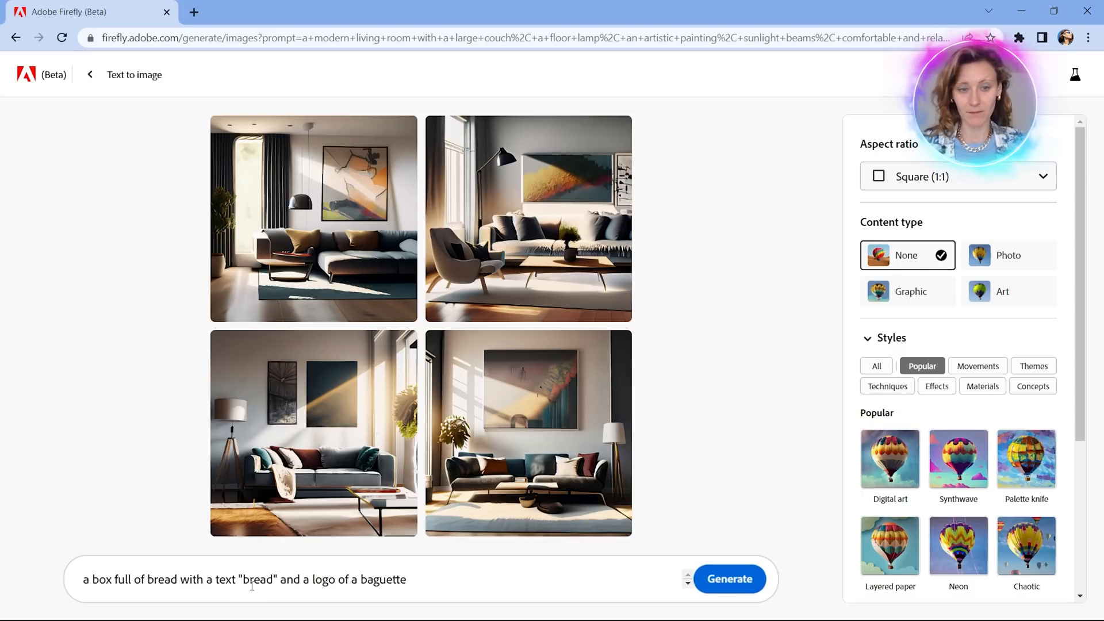
Insert "on it" after "with a text" and add a comma after "a box full of bread" in the prompt.
left_click(261, 569)
type("on it ")
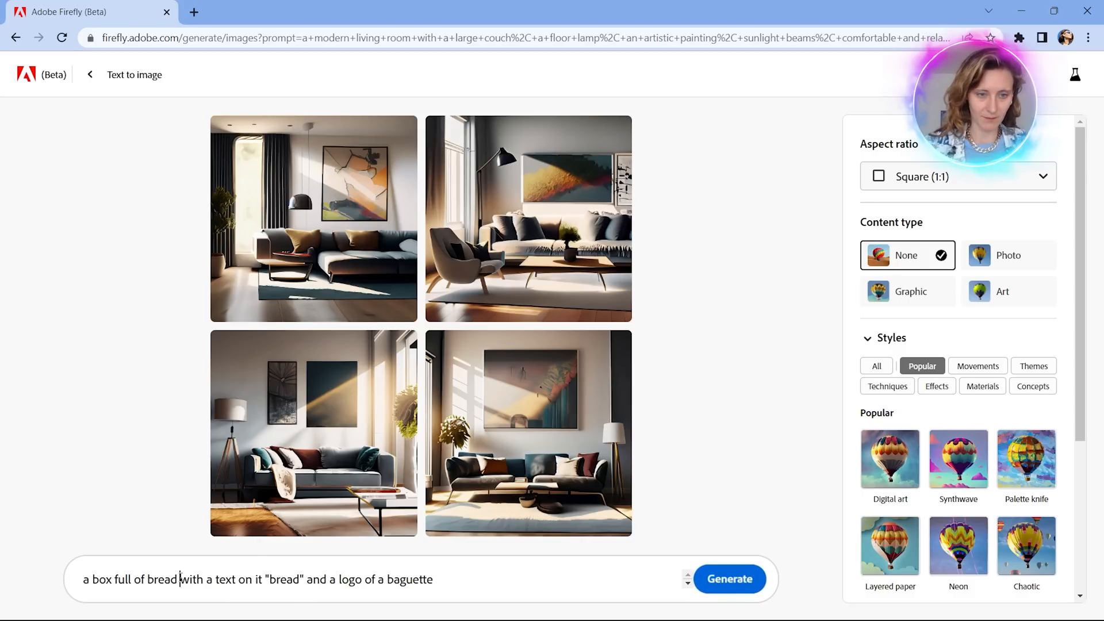
type(",")
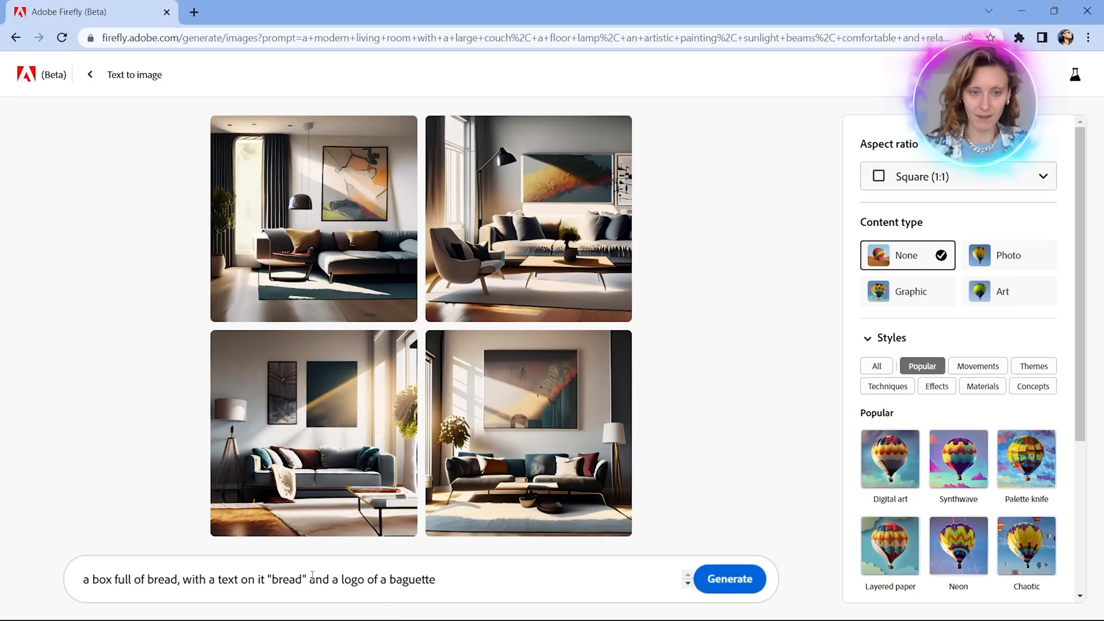
Add a comma after the quoted "bread" and append "in the packaging" to the prompt.
left_click(307, 577)
type(",")
left_click(461, 572)
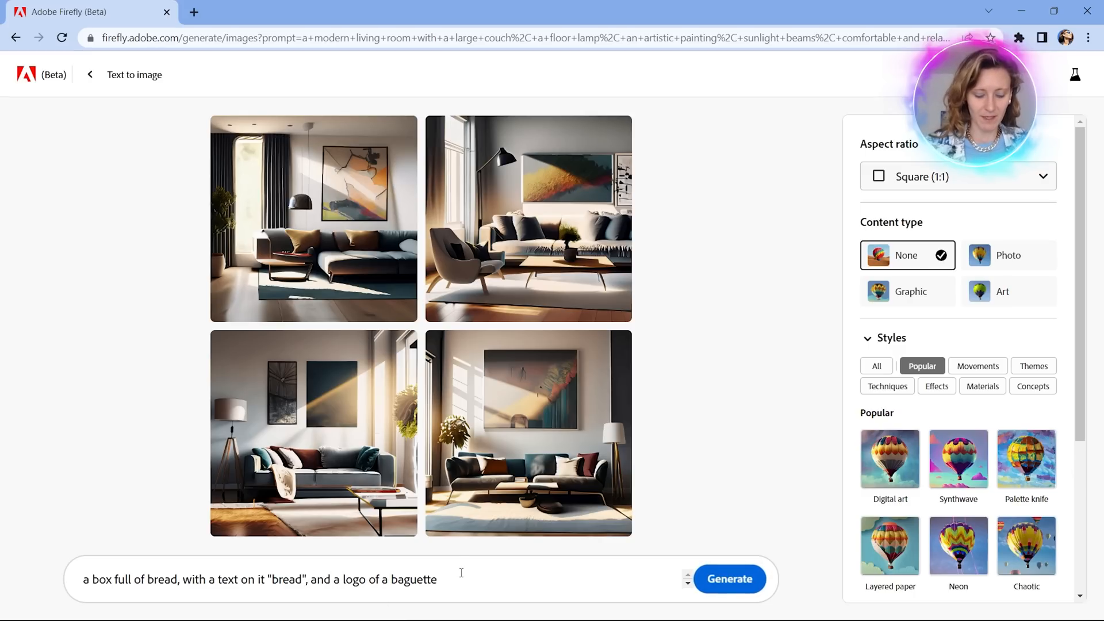
type("in the packaging")
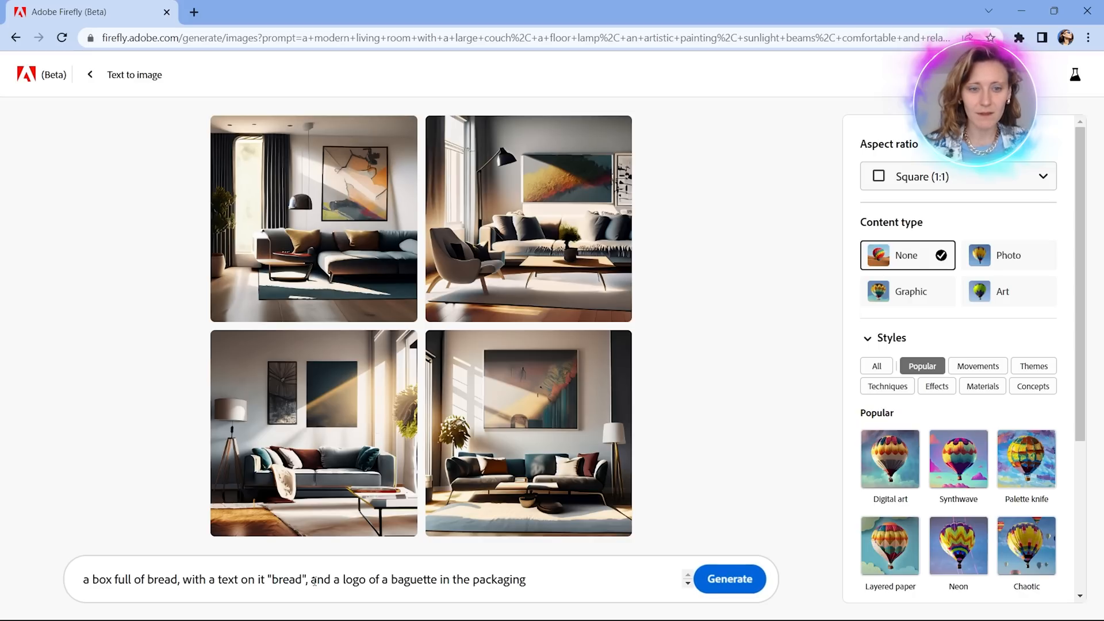
Change "with a text on it" to "with a packaging that has the text" in the bread box prompt.
left_click(208, 581)
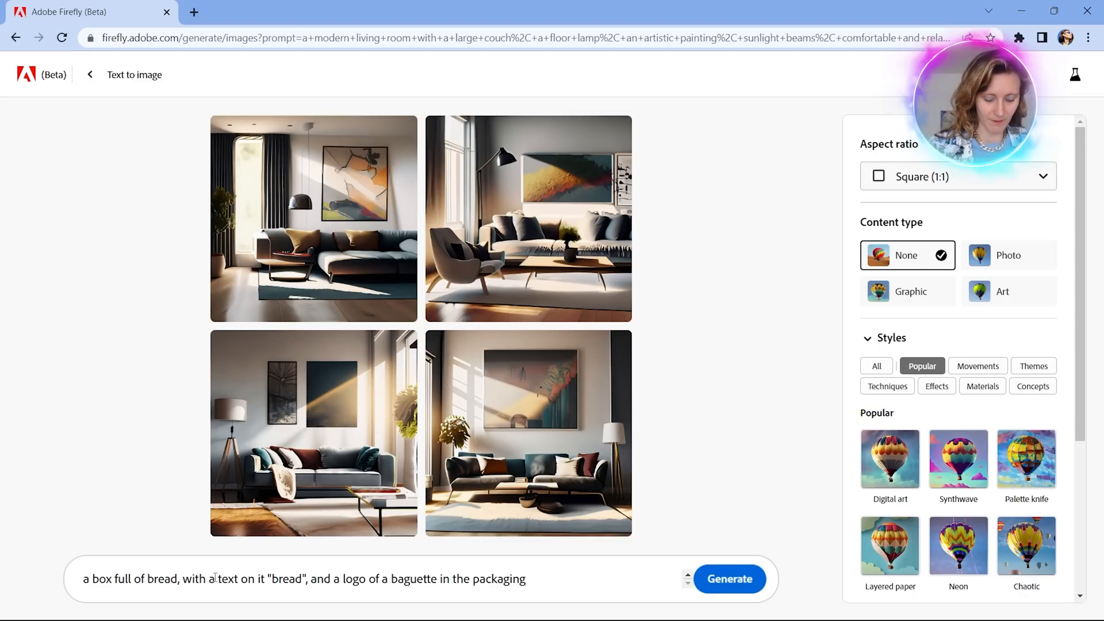
type("packaging")
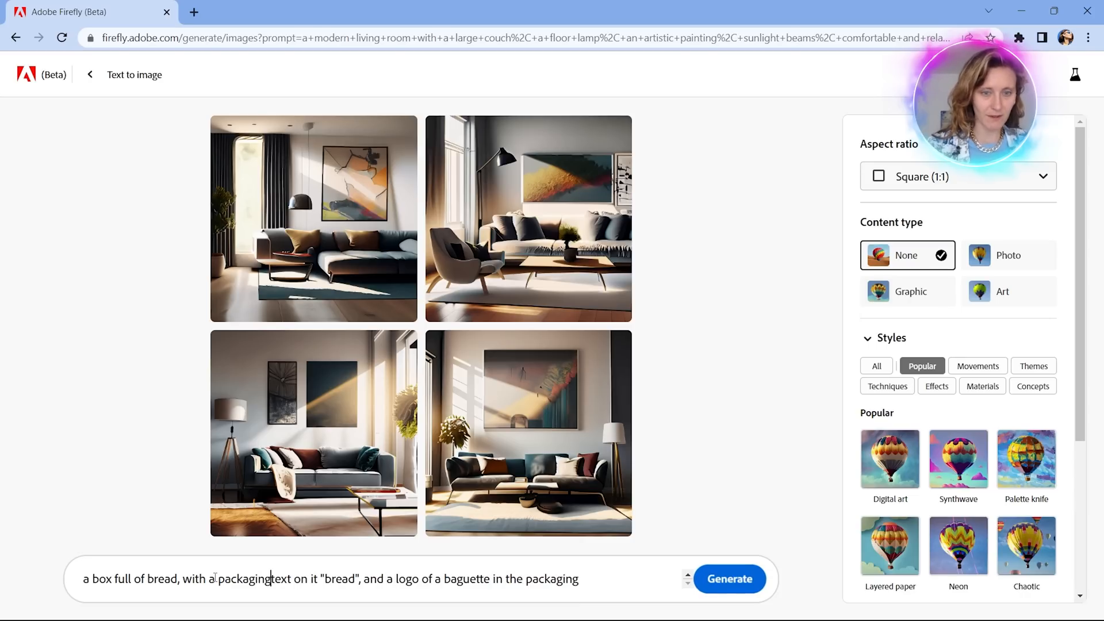
type(" that has the")
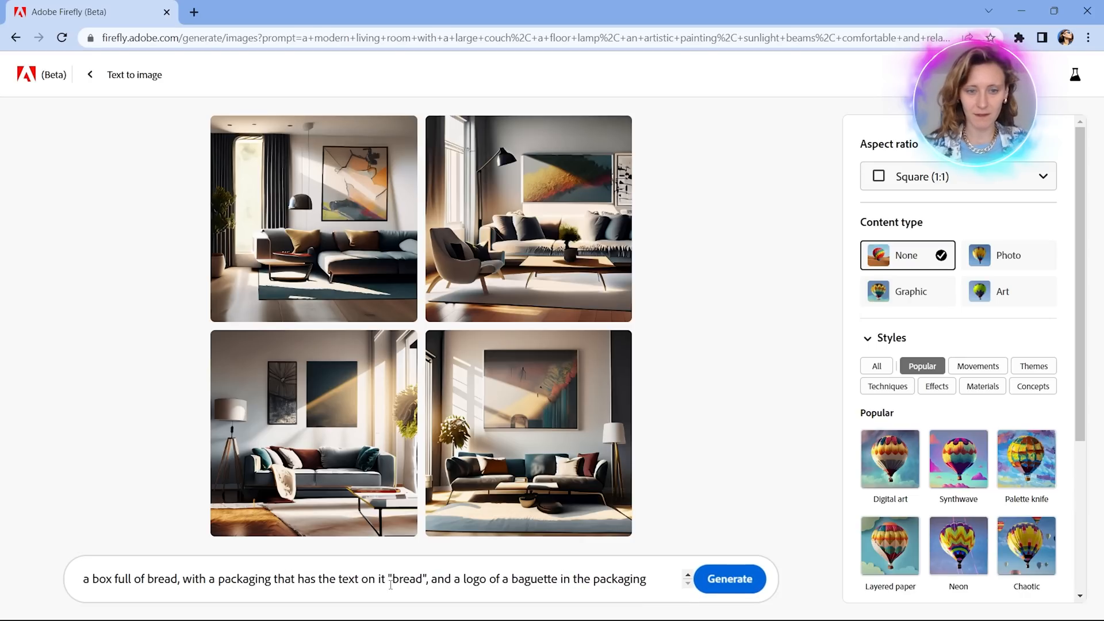
mouse_move(389, 580)
left_mouse_down()
mouse_move(358, 581)
mouse_move(368, 582)
left_mouse_up()
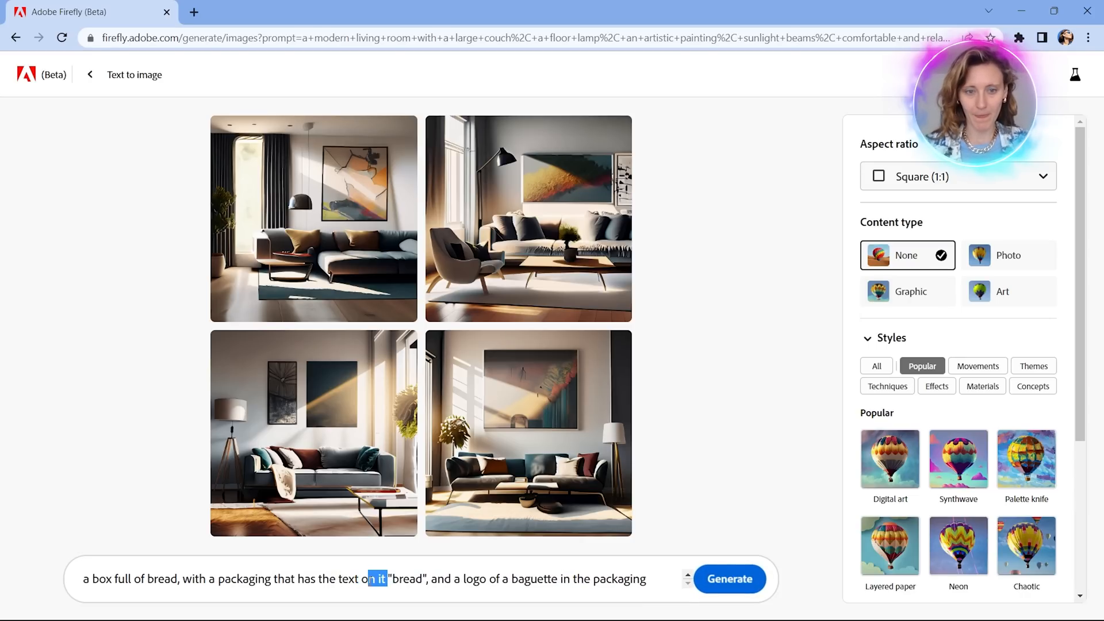
key("BackSpace")
key("BackSpace")
key("BackSpace")
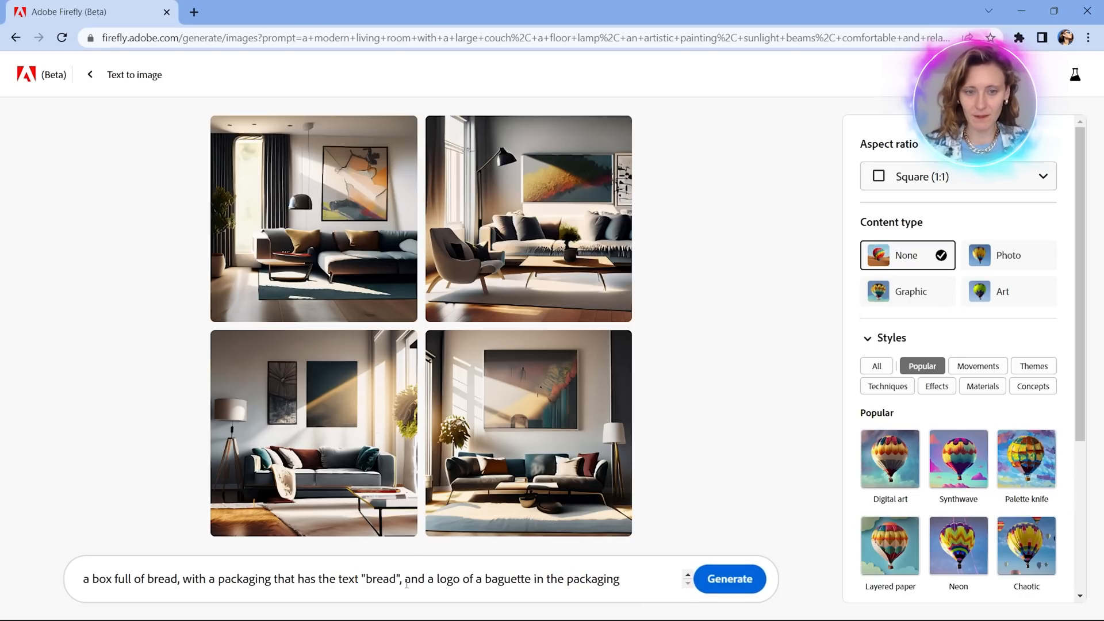
Remove the comma after the quoted "bread" and the ending "in the packaging" from the prompt, and generate the images.
left_click(405, 581)
key("BackSpace")
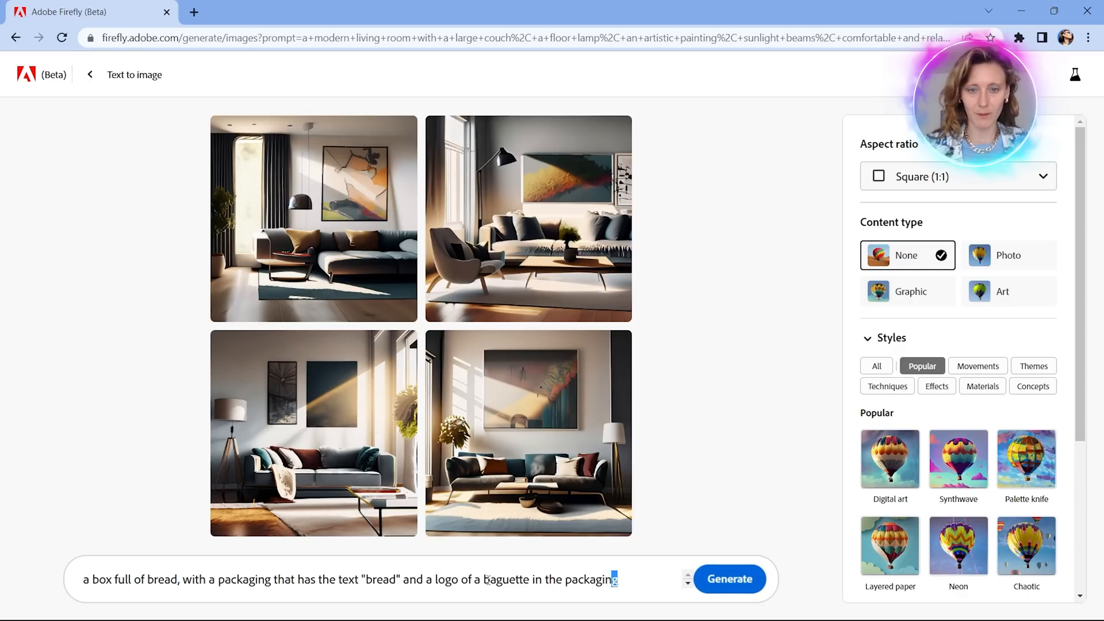
left_click_drag(488, 579, 528, 580)
key("BackSpace")
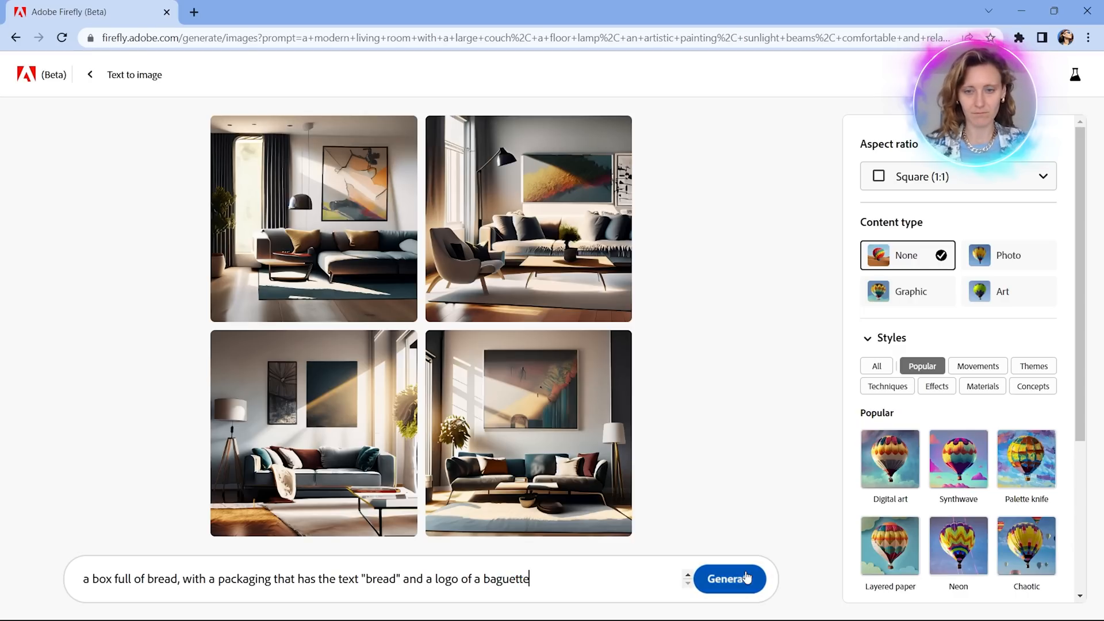
left_click(747, 577)
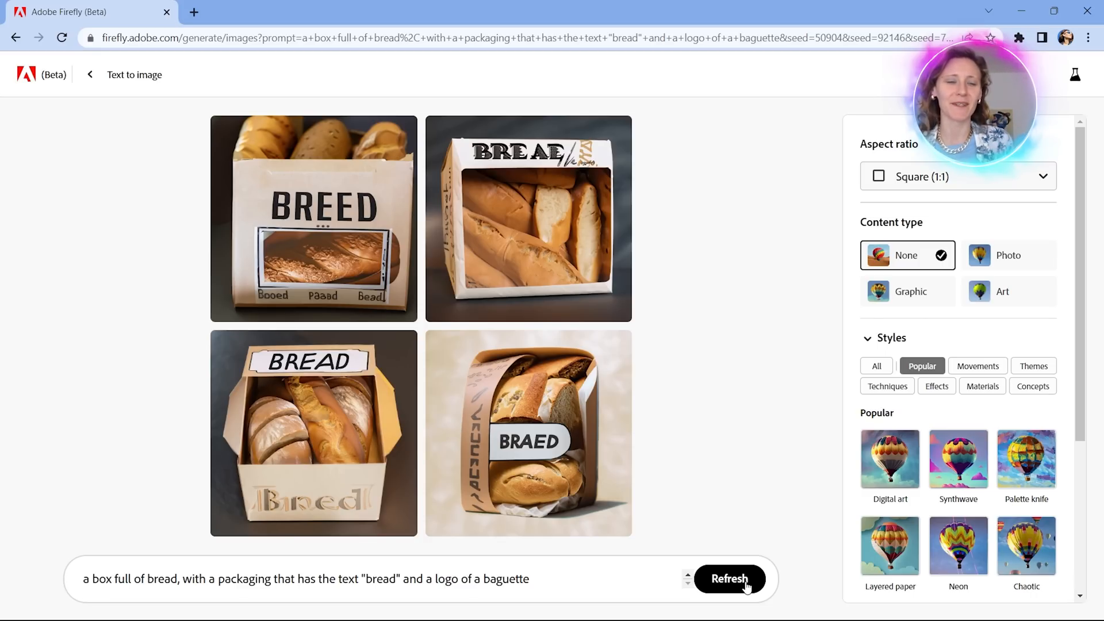
Examine the lettering and the packaging in the four generated bread images.
mouse_move(463, 514)
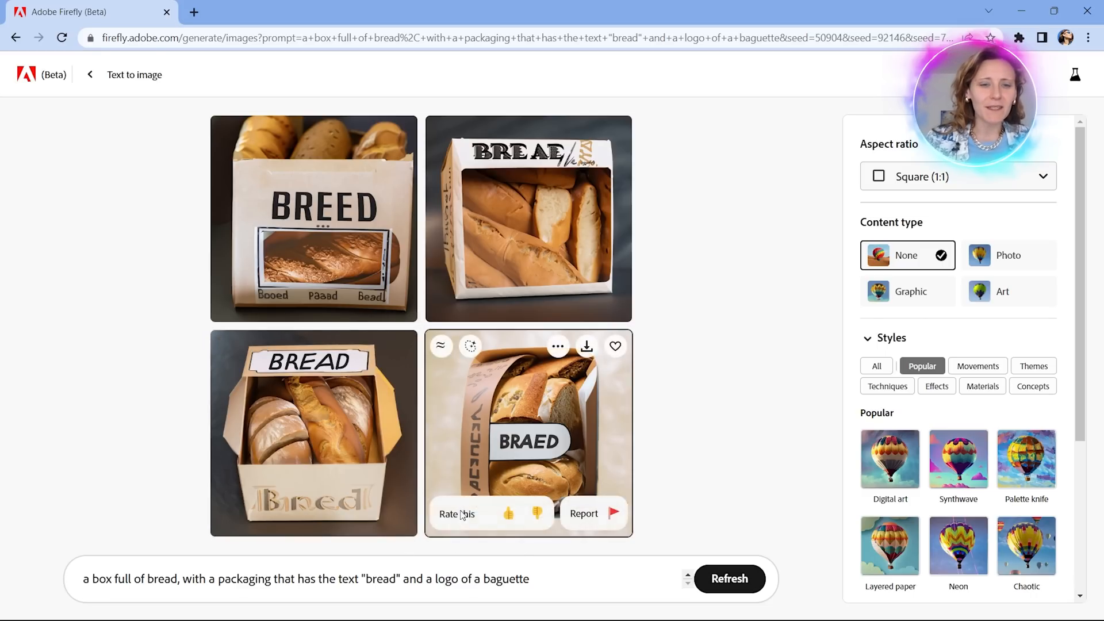
left_click(539, 581)
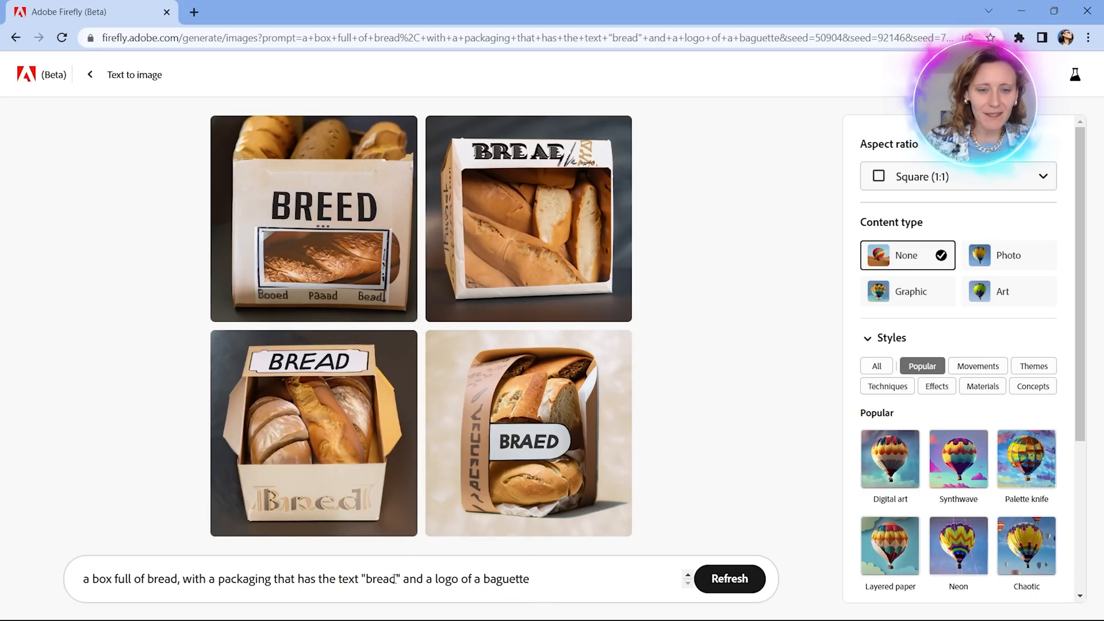
mouse_move(342, 238)
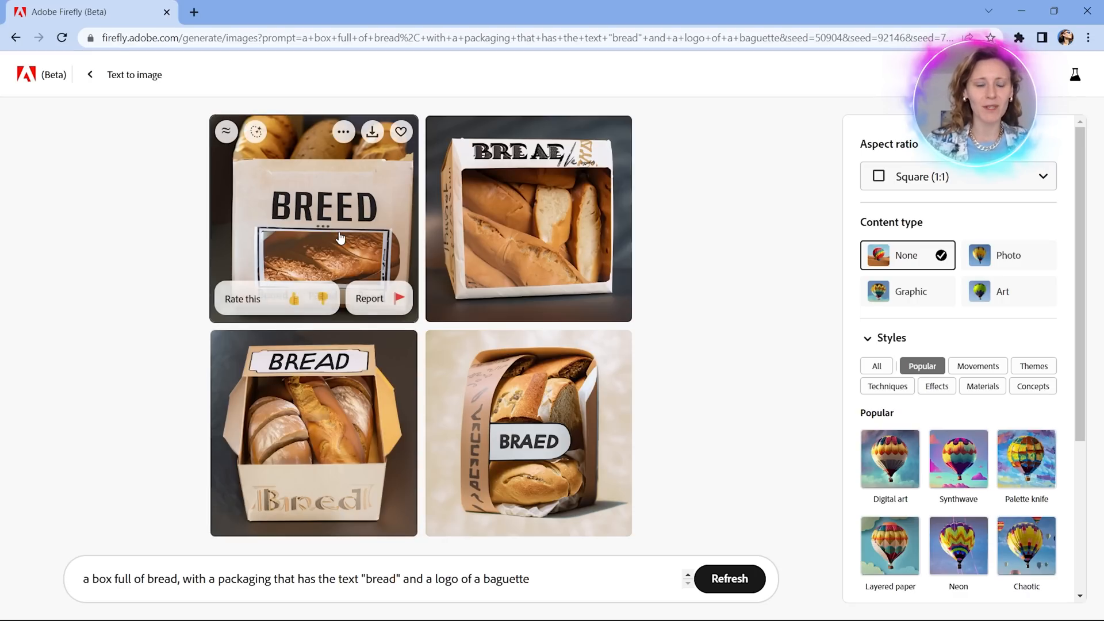
mouse_move(341, 478)
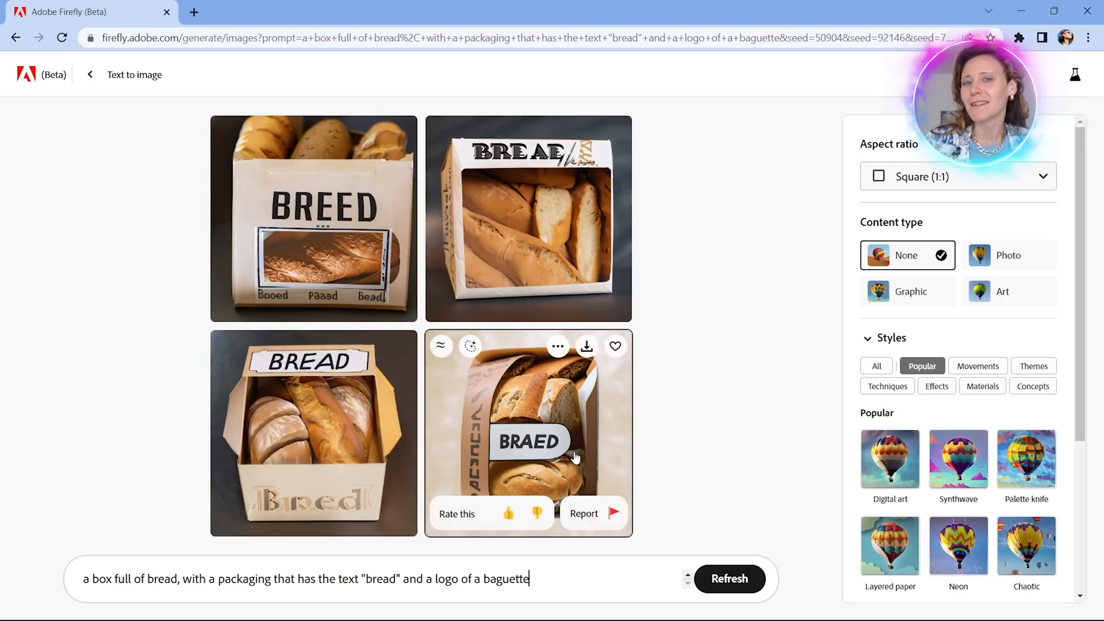
mouse_move(527, 175)
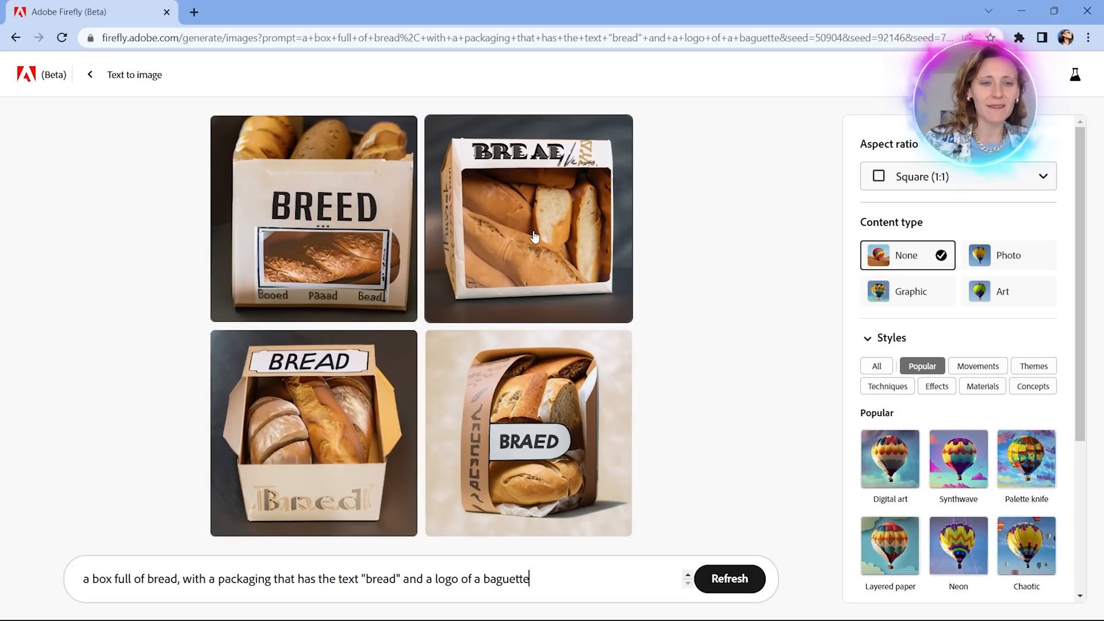
mouse_move(535, 237)
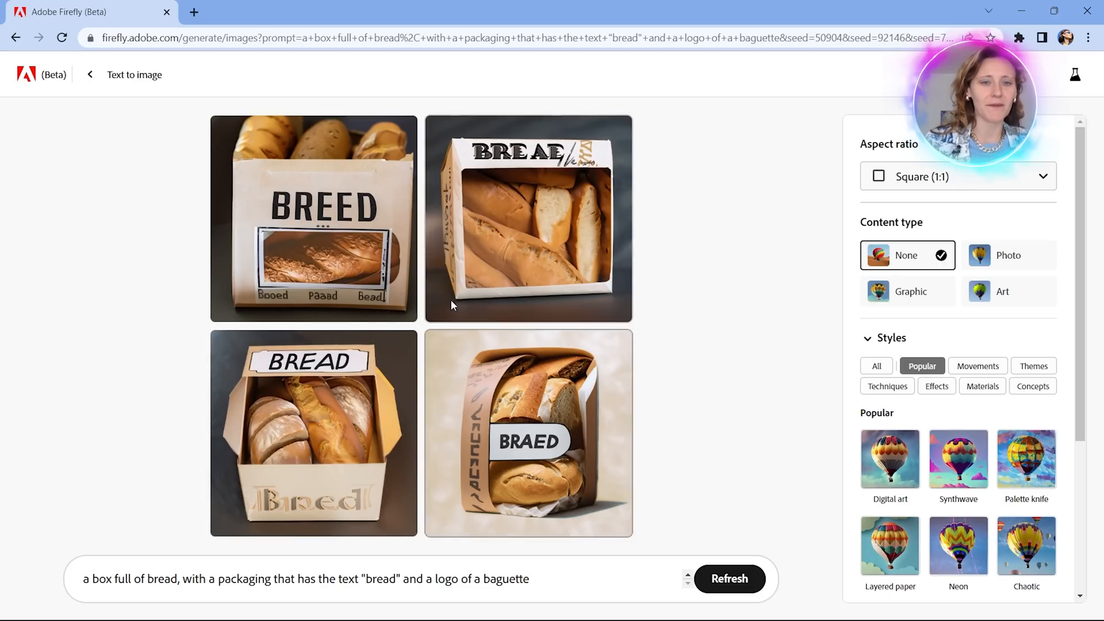
mouse_move(542, 425)
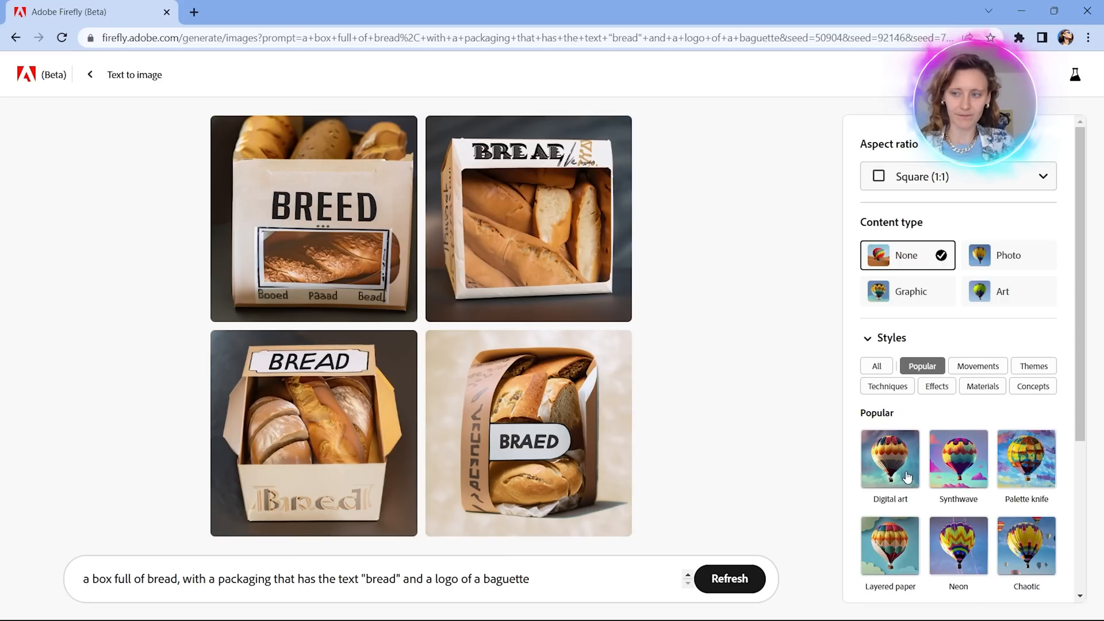
Replace the bread prompt with "a technical diagram of cartesian axis with y=x".
left_click_drag(606, 581, 2, 584)
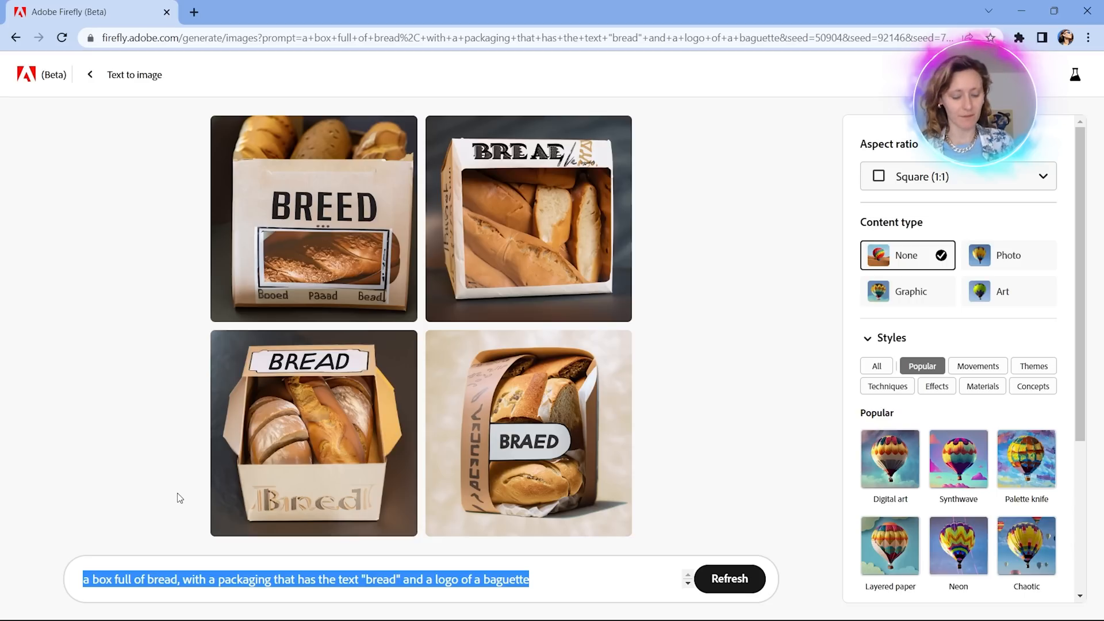
type("a t")
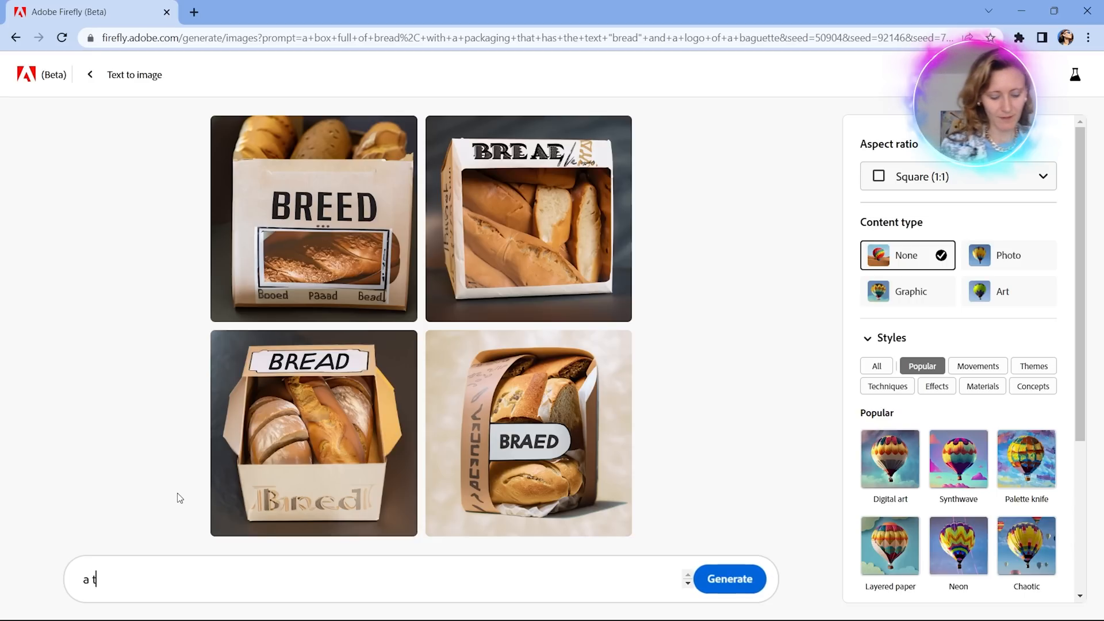
type("echnical diagram o")
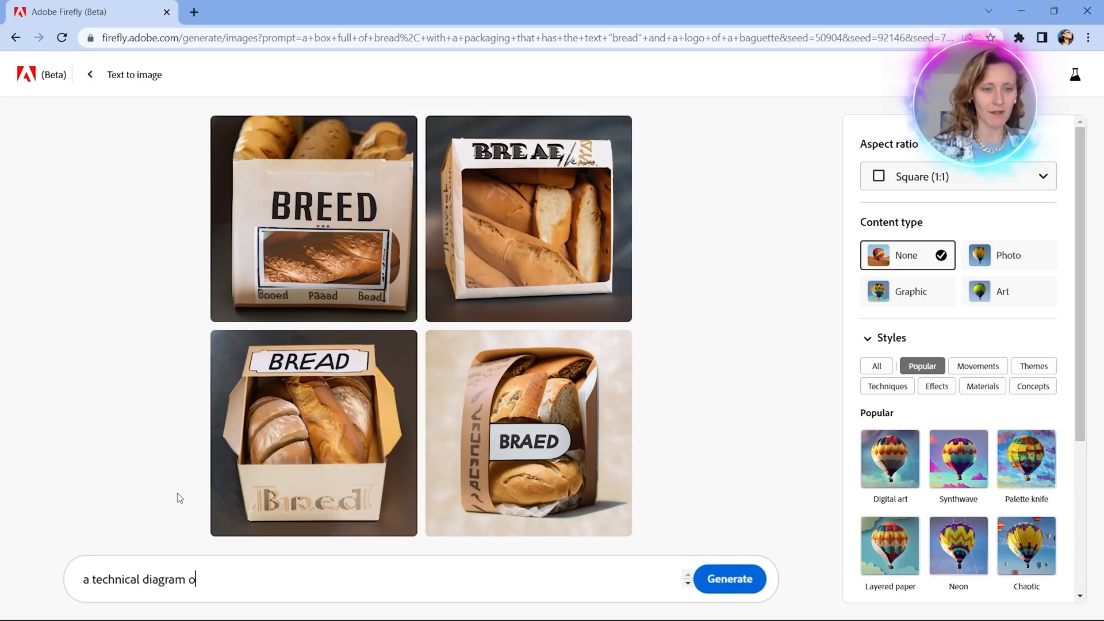
type("f c")
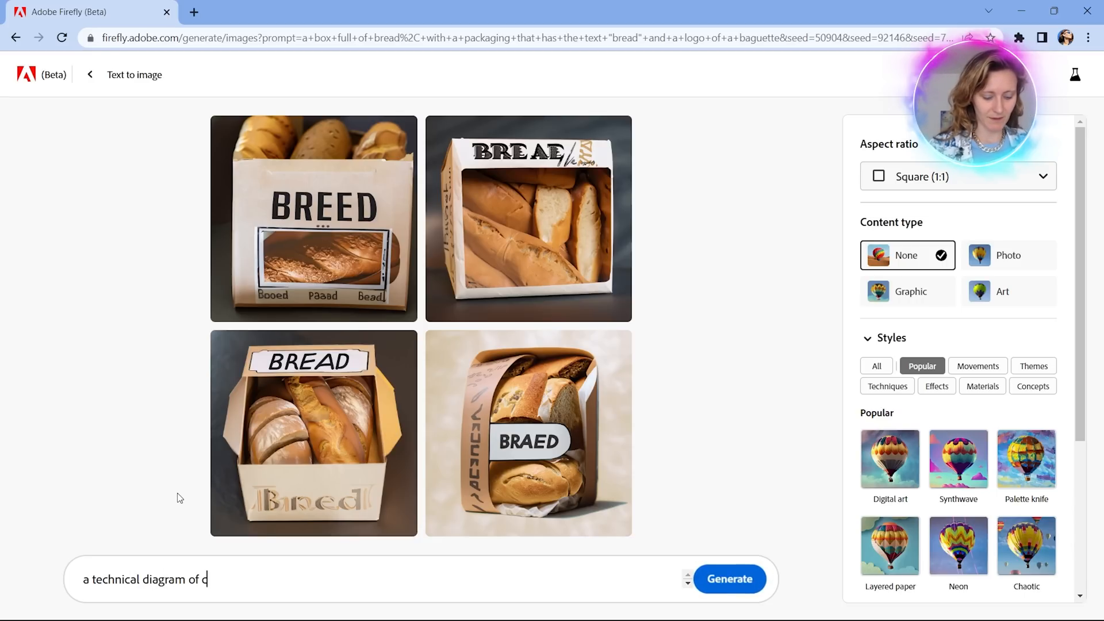
type("artesian axis")
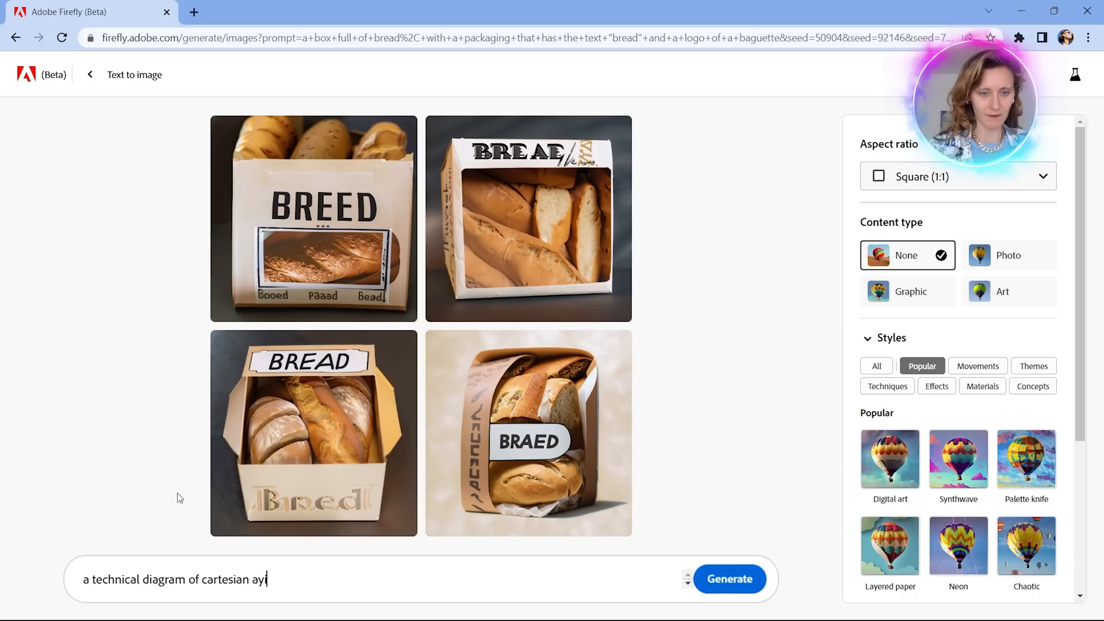
type(" with ")
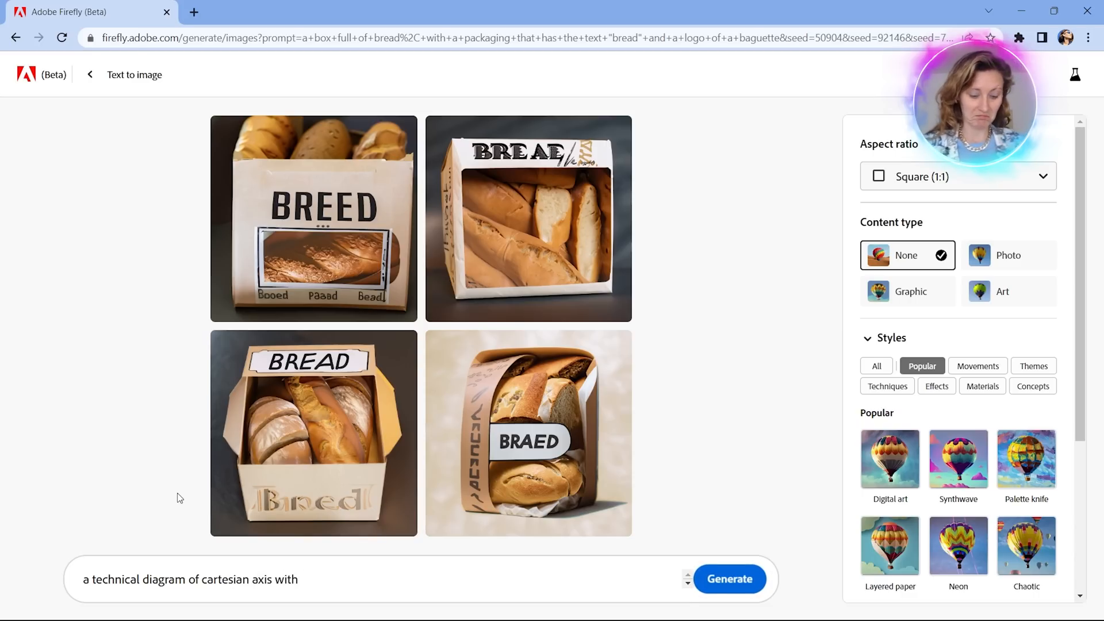
type("a")
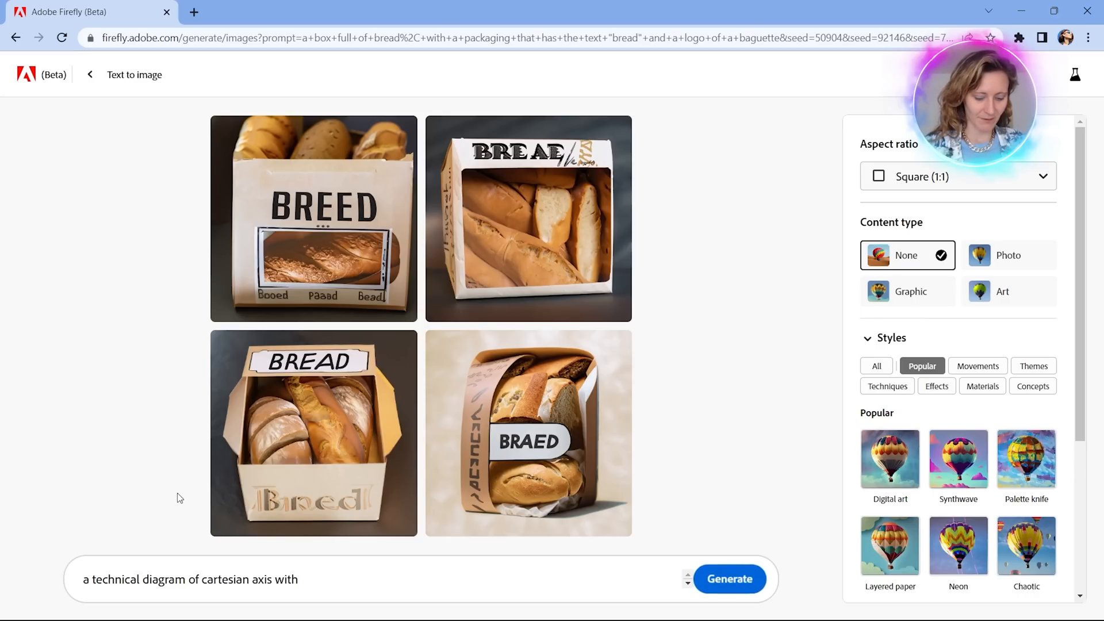
type("y=x")
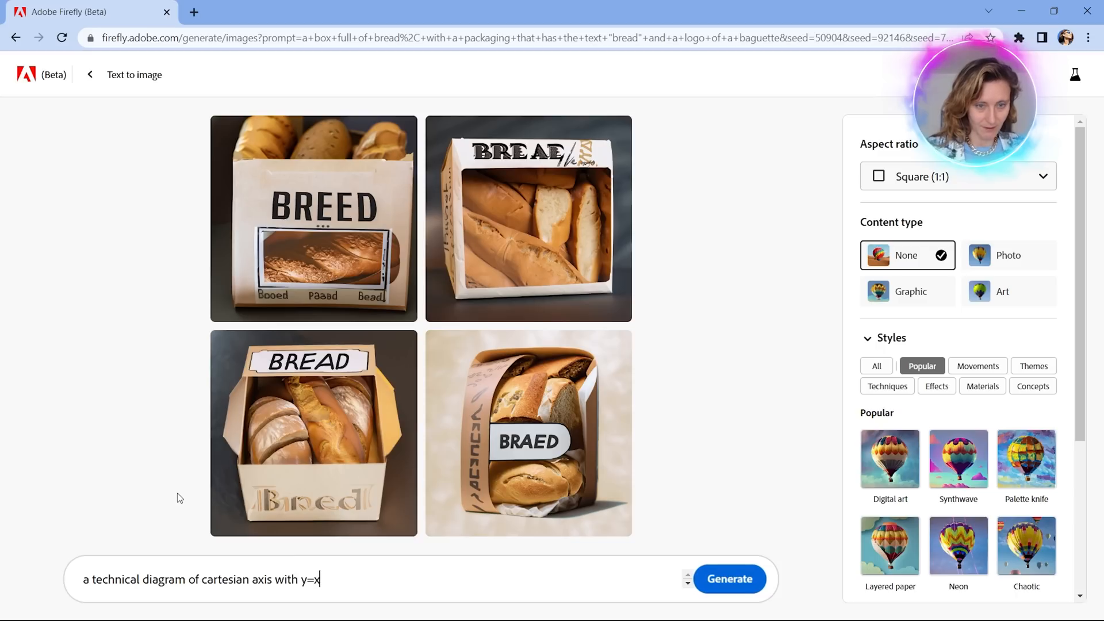
Complete the equation in the prompt as "y=x^2" and generate the diagram images.
type("^")
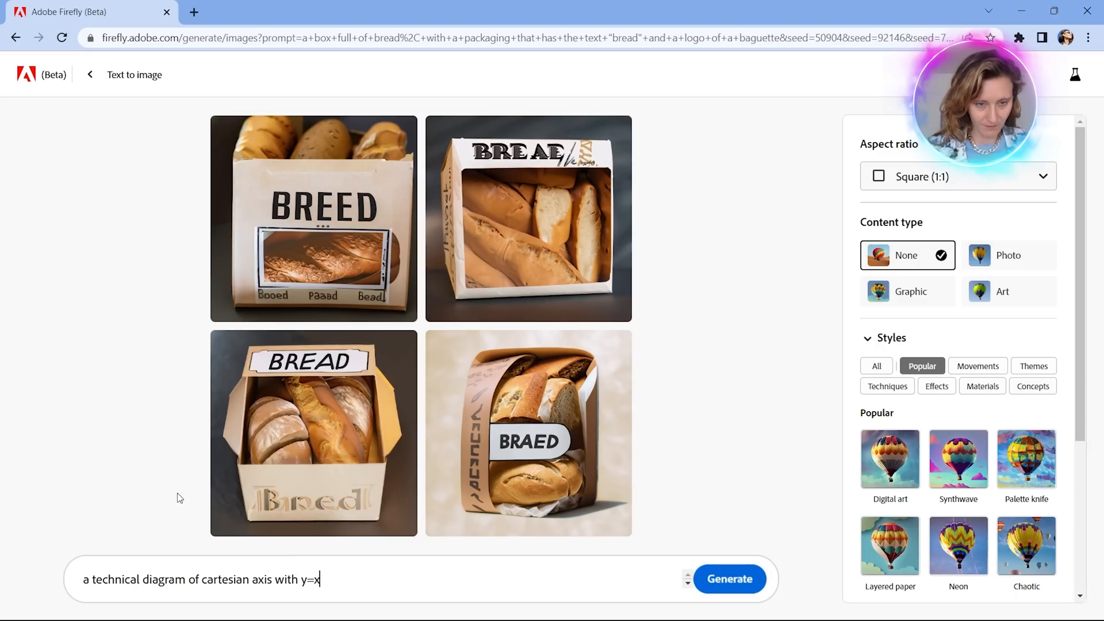
type("²")
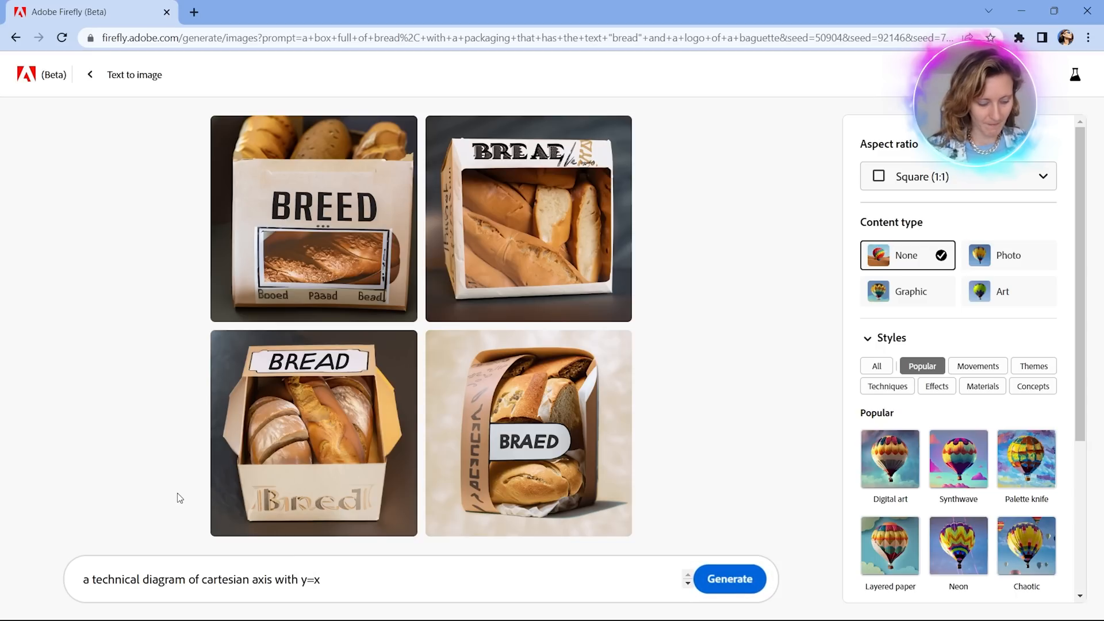
type("^^")
key("BackSpace")
key("BackSpace")
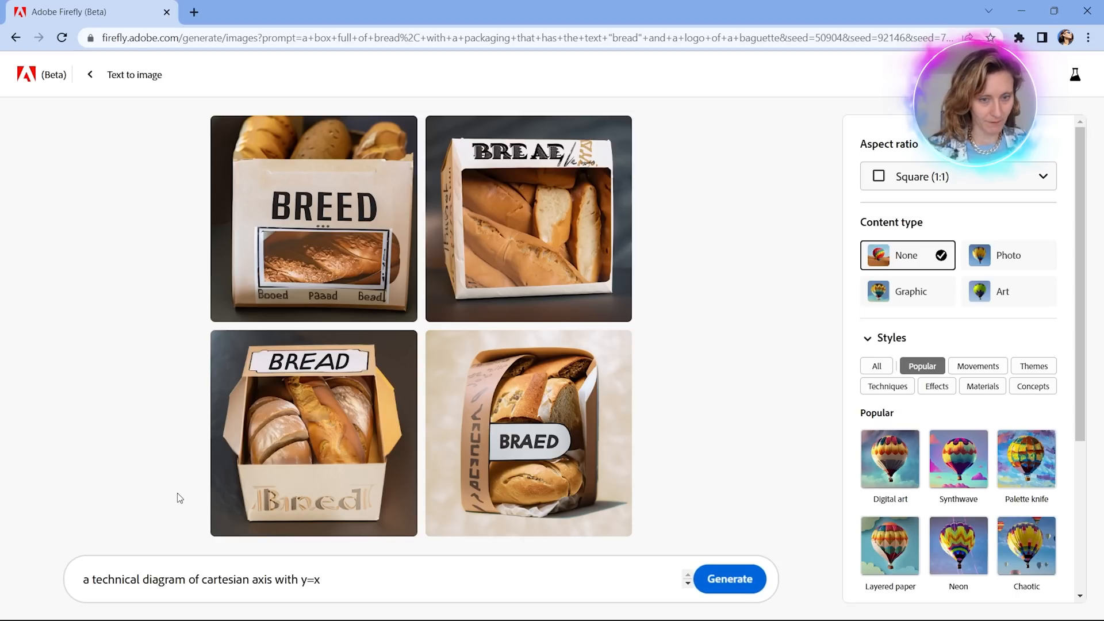
type("^^")
key("BackSpace")
type("\"")
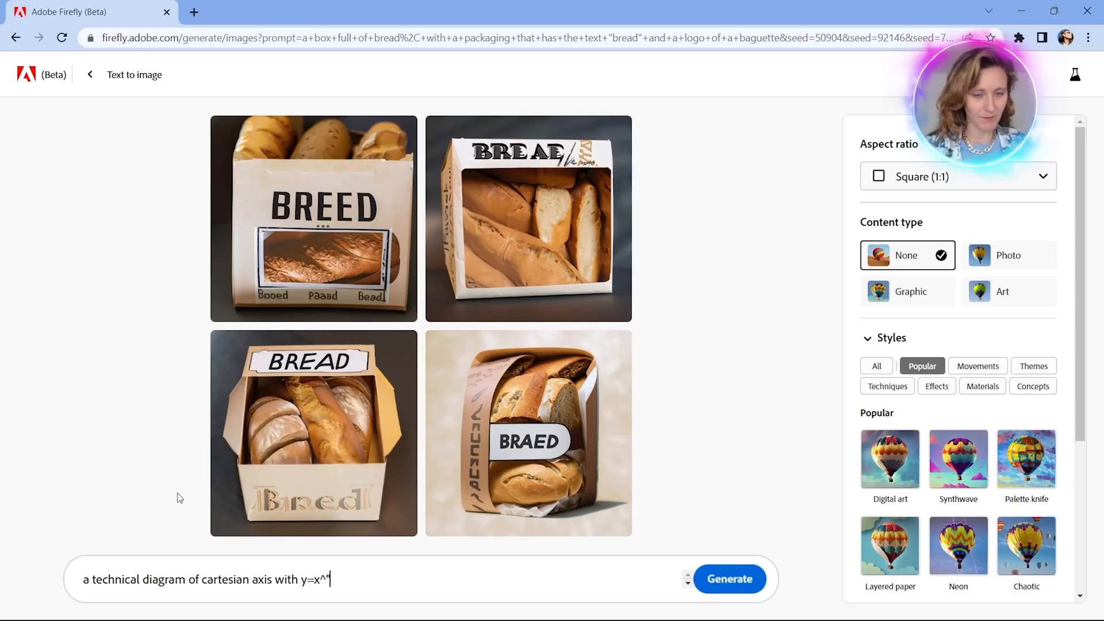
key("BackSpace")
type("2")
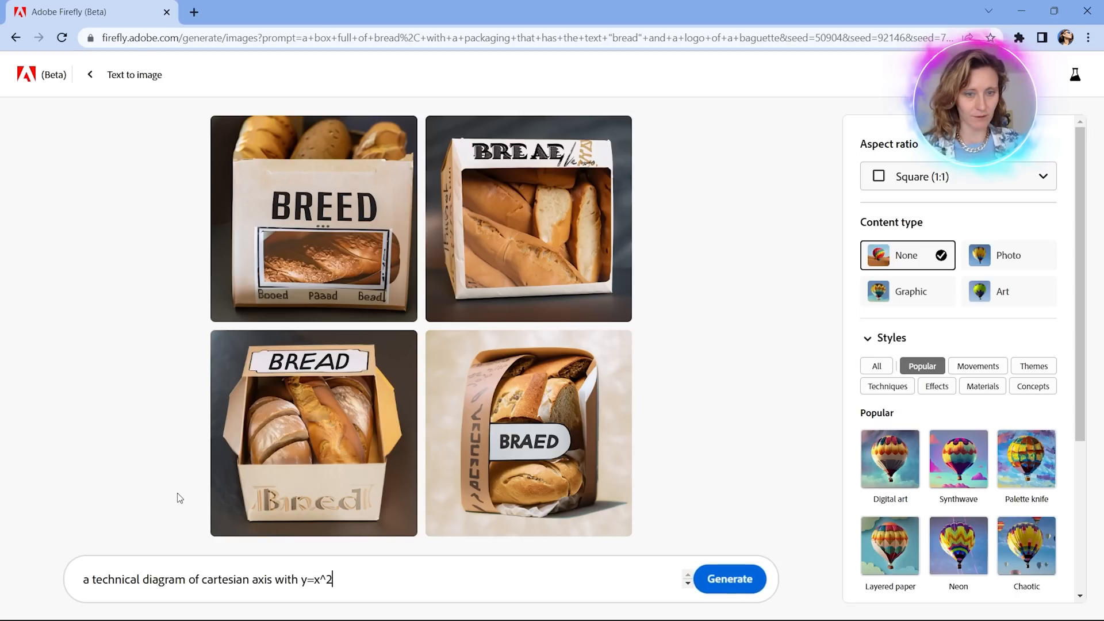
left_click(742, 587)
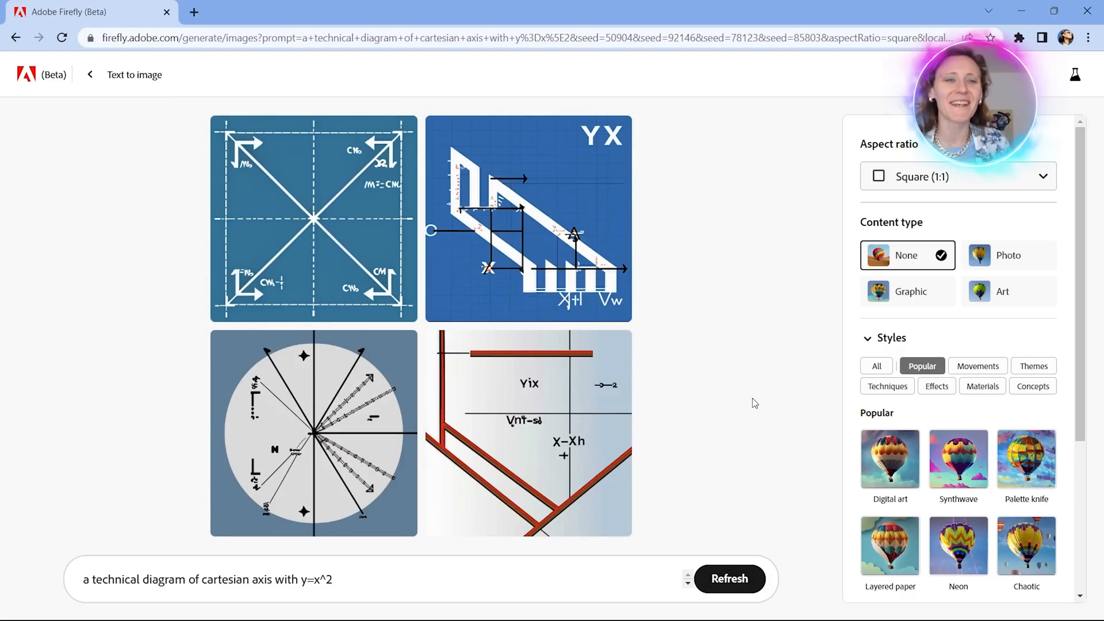
Insert "the function" before "y=x^2" in the technical diagram prompt.
mouse_move(589, 419)
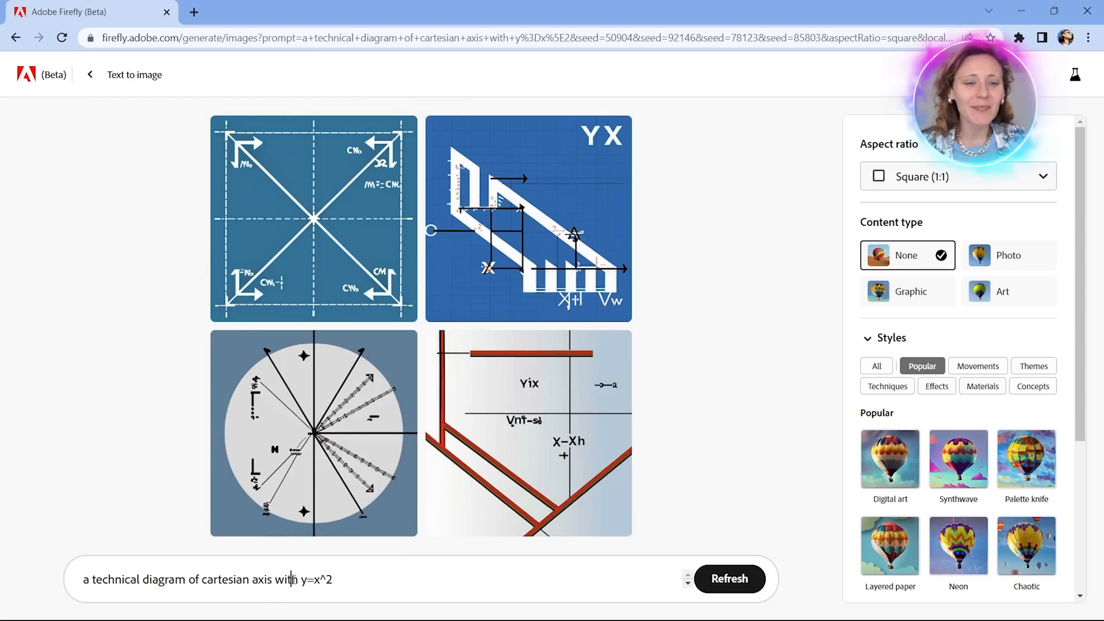
left_click(302, 579)
type("a function")
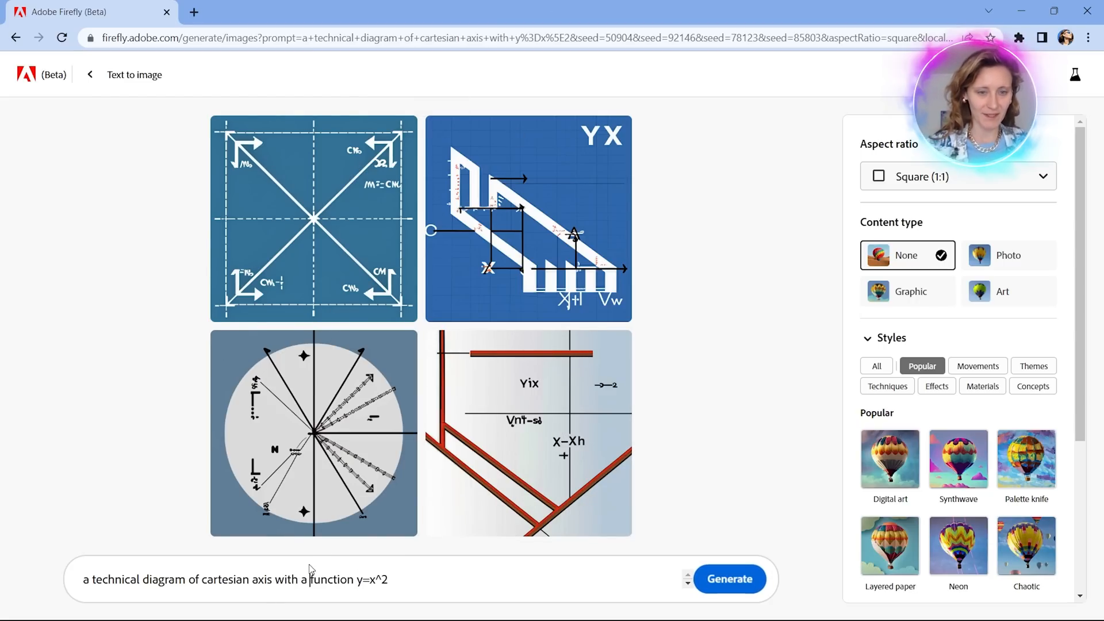
double_click(304, 580)
type("the")
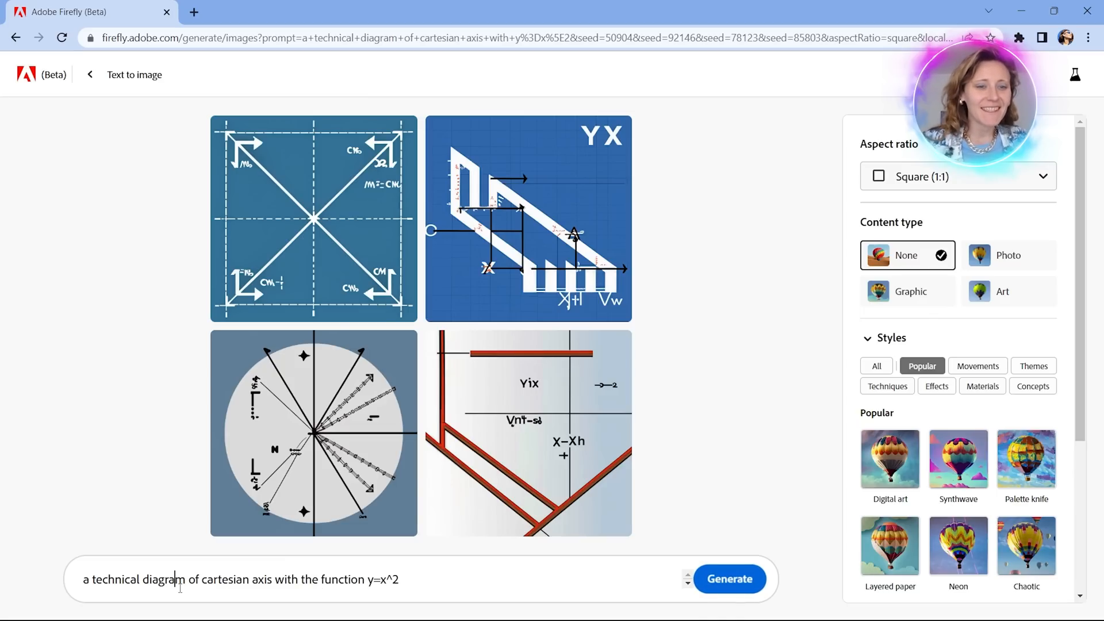
Replace "of" with "with" before "cartesian axis" in the prompt and generate the images.
left_click(203, 580)
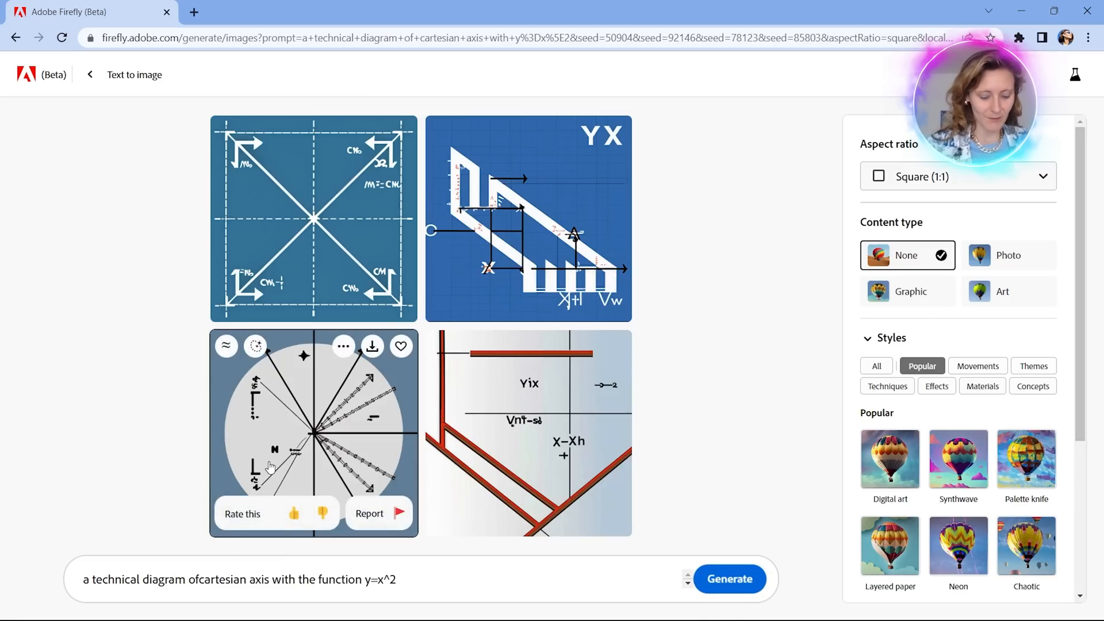
key("BackSpace")
key("BackSpace")
type("with")
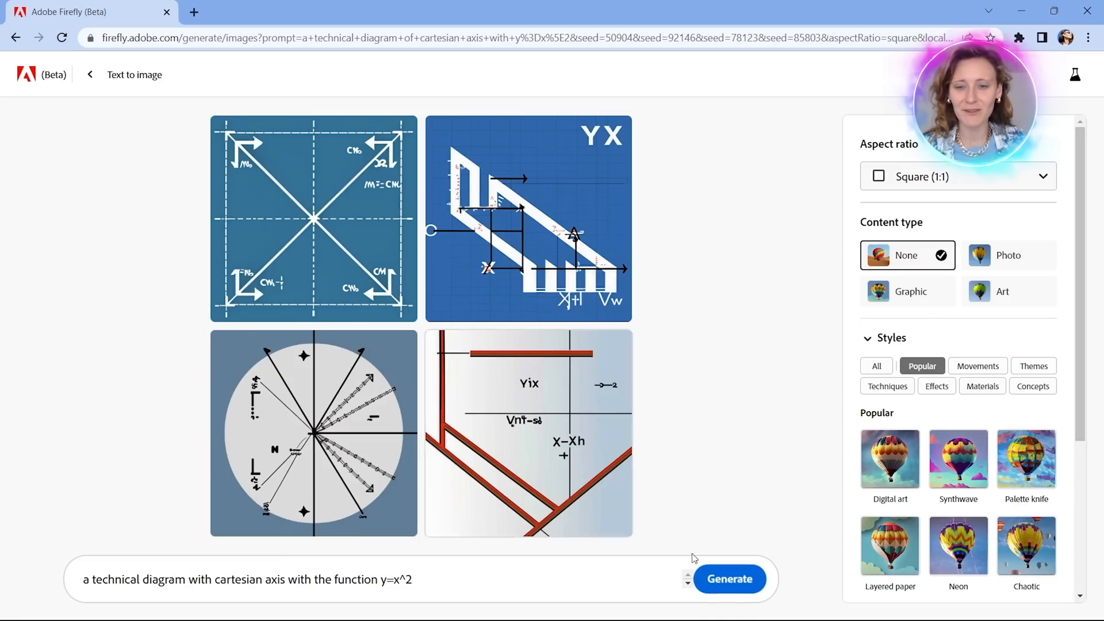
left_click(729, 579)
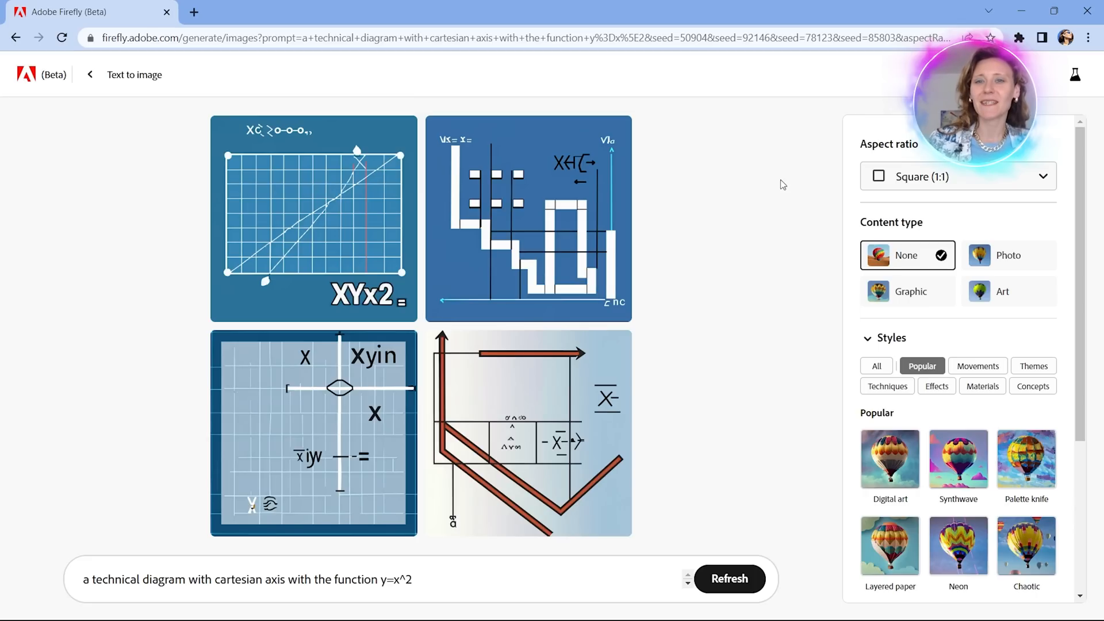
Restore the browser to a smaller window and place a narrowed "List of Searches" note from Notepad beside it.
left_click(1047, 7)
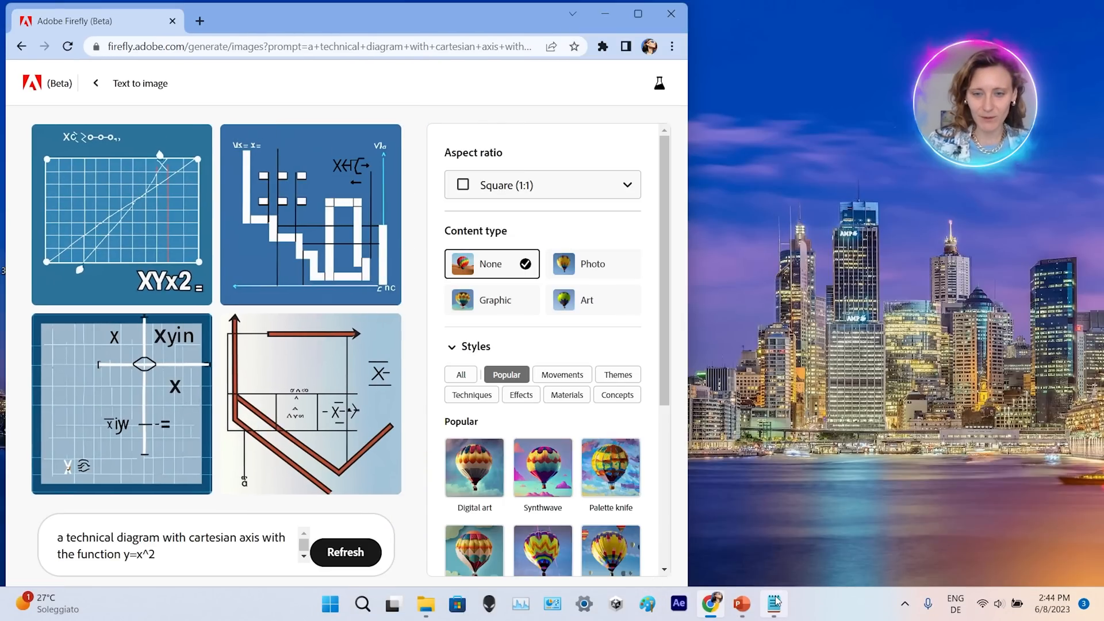
left_click(774, 604)
left_click_drag(808, 178, 812, 100)
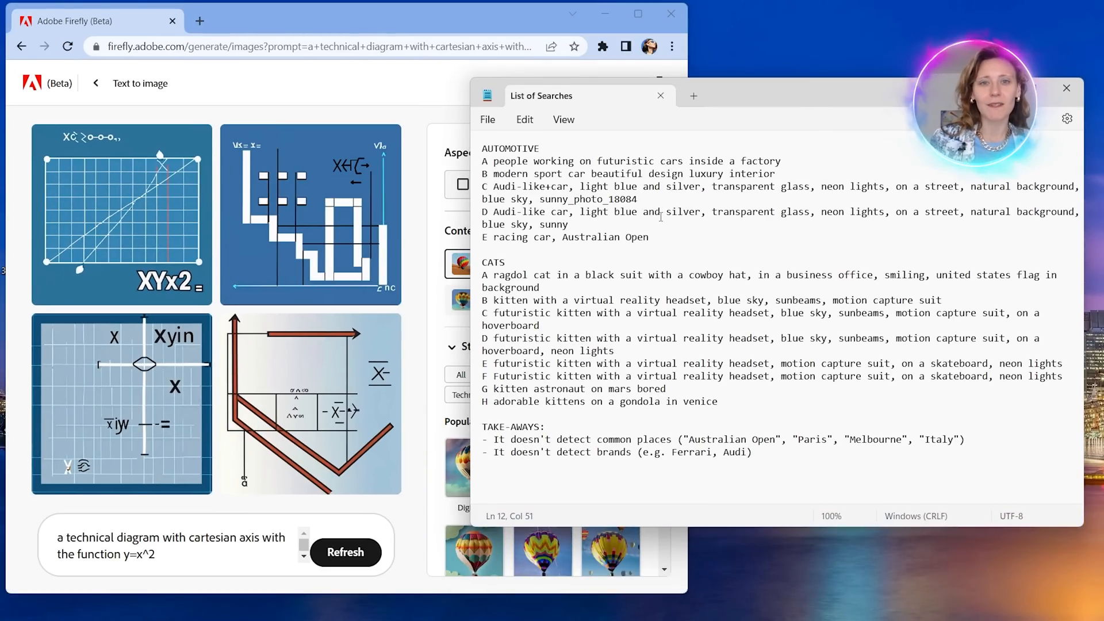
left_click_drag(470, 346, 673, 349)
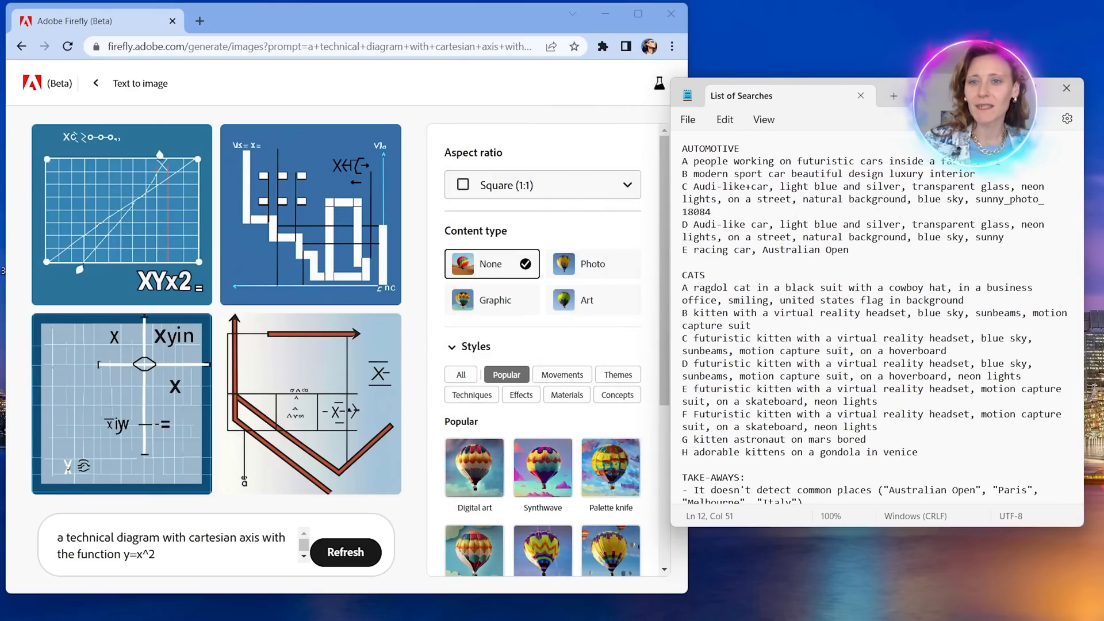
Copy "people working on futuristic cars inside a factory" from the list, use it to replace the prompt, and generate the images.
left_click_drag(1011, 161, 694, 161)
key("ctrl+c")
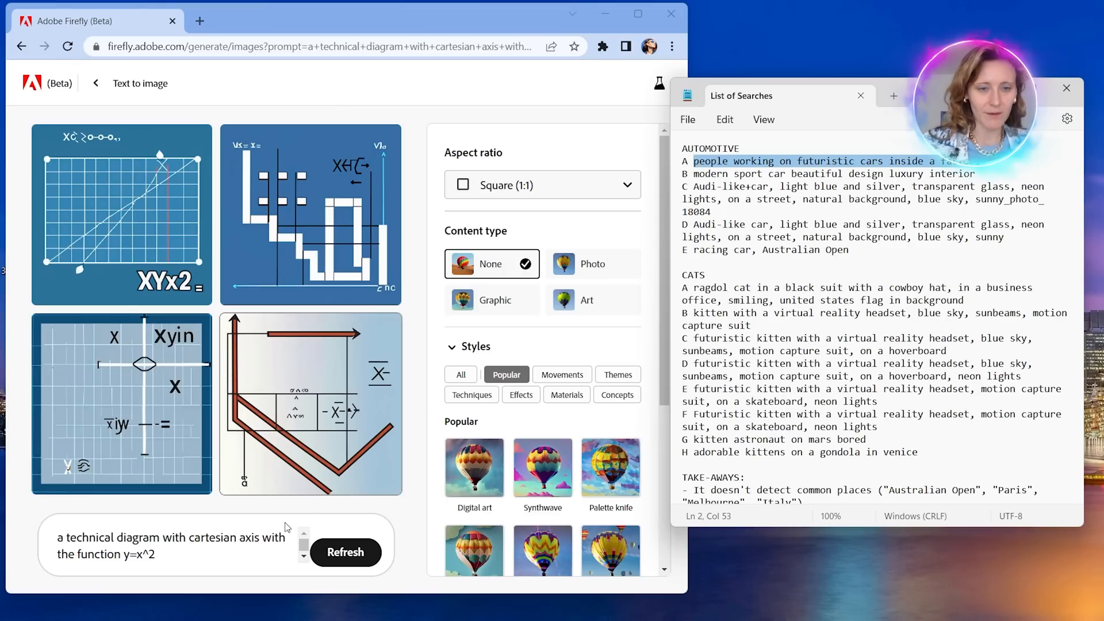
left_click(286, 527)
key("ctrl+a")
key("ctrl+v")
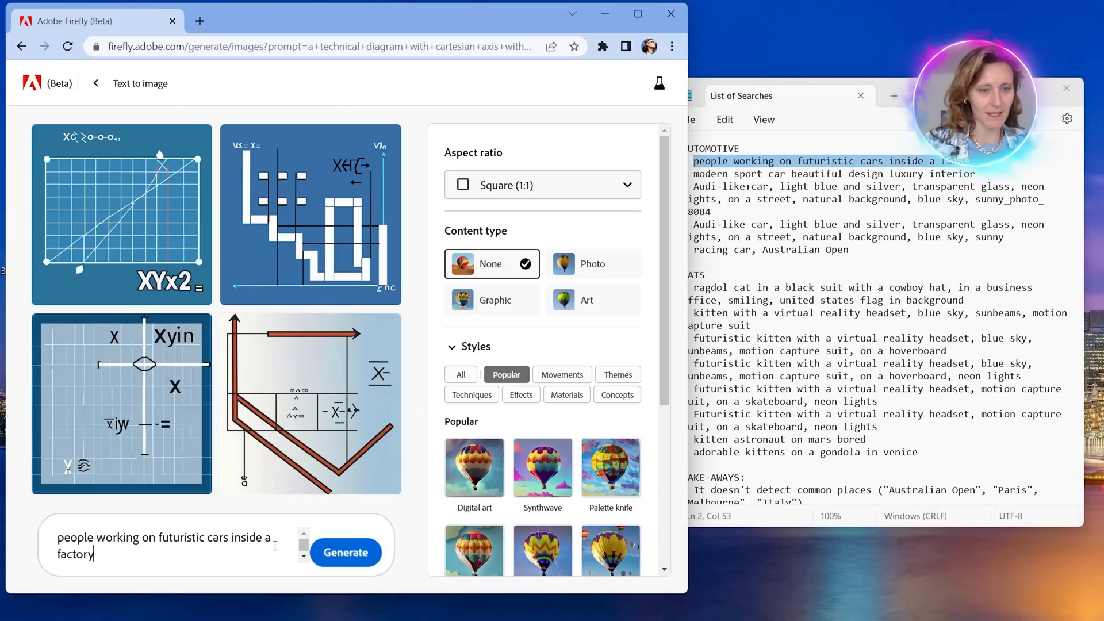
left_click(374, 555)
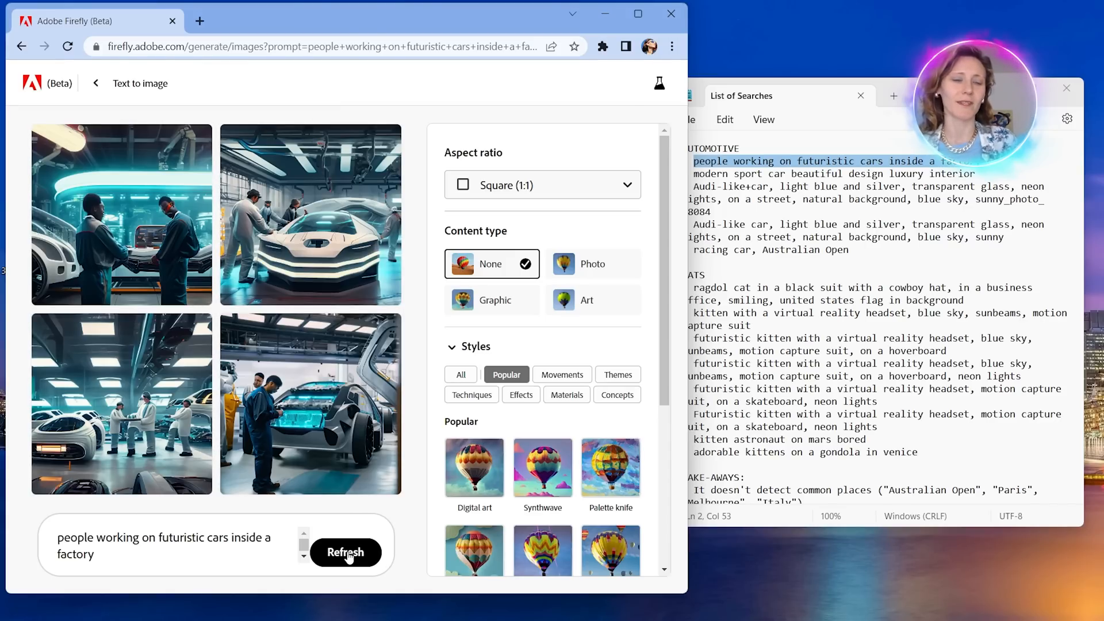
Maximize the browser and examine each of the four car factory images in the enlarged view.
left_click(640, 12)
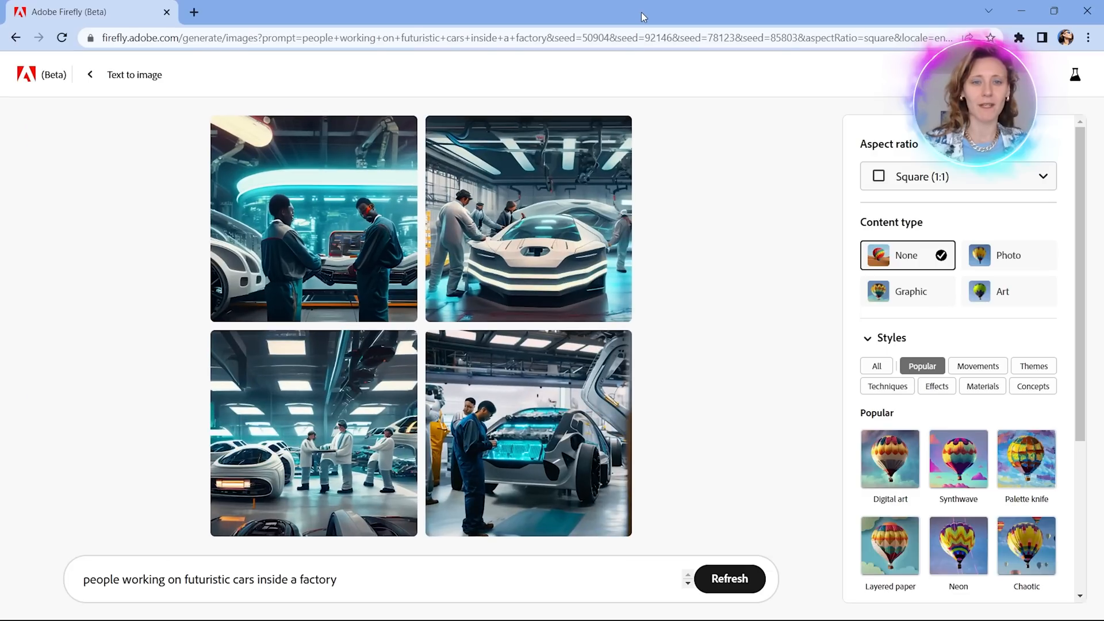
left_click(345, 223)
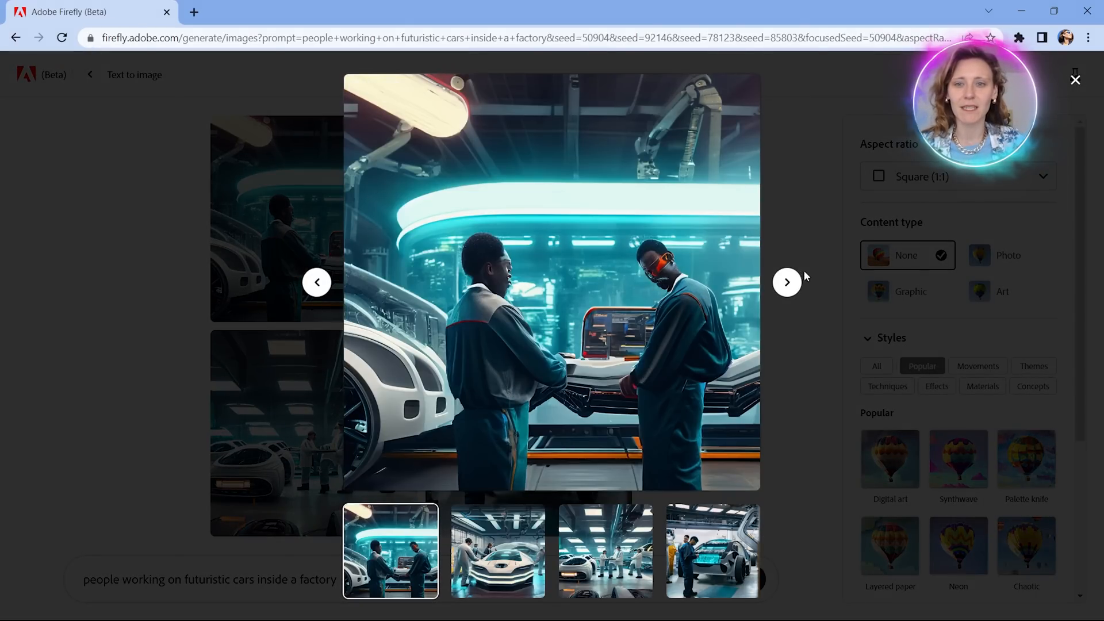
left_click(787, 283)
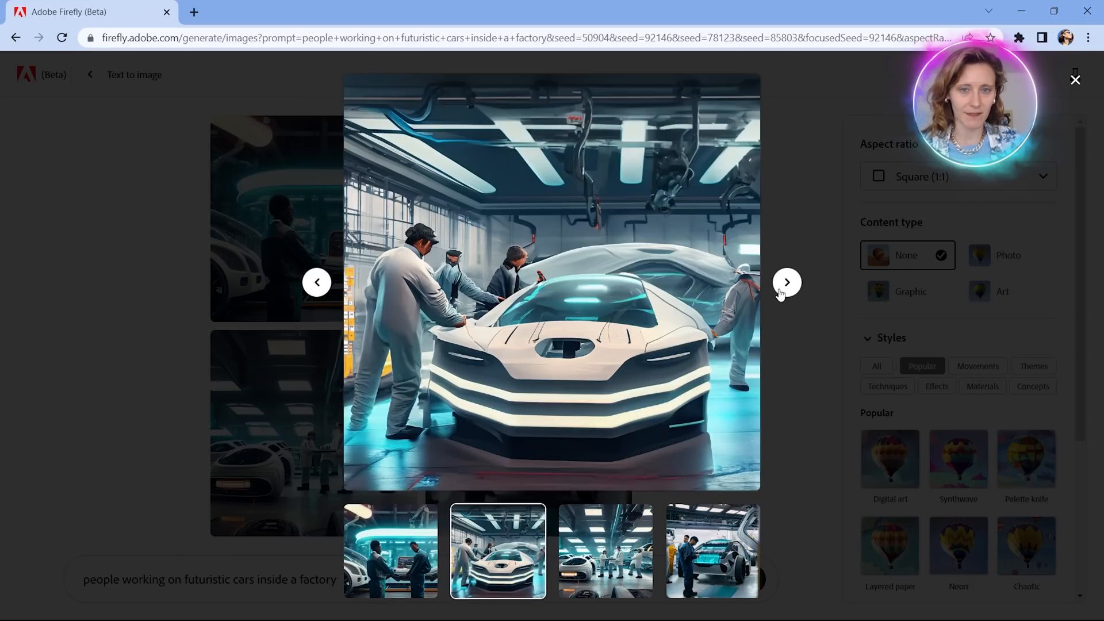
mouse_move(741, 374)
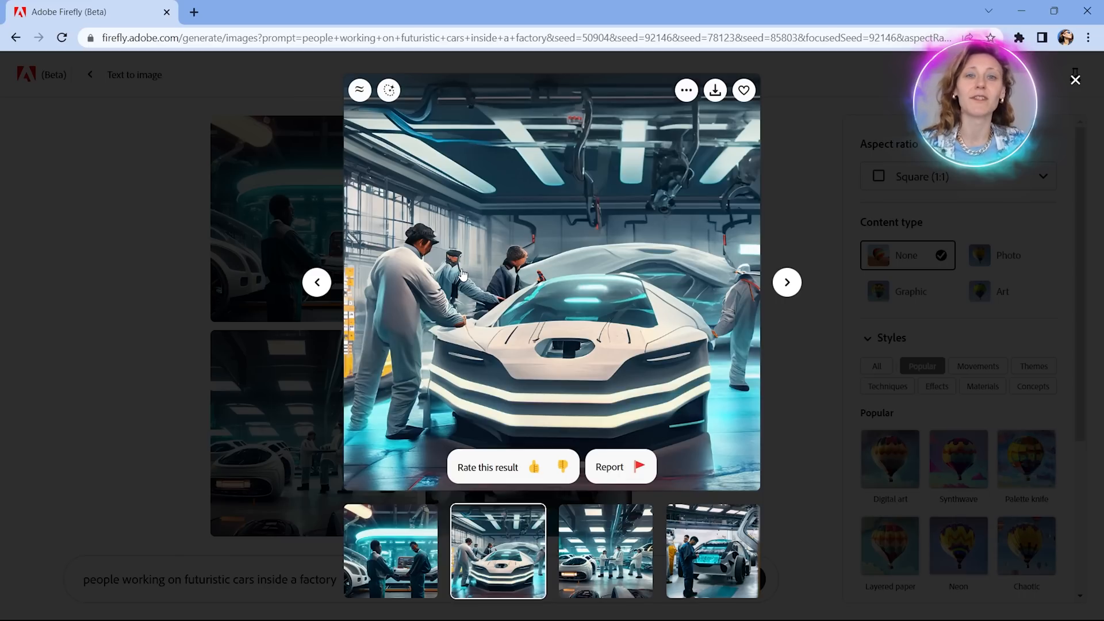
left_click(787, 282)
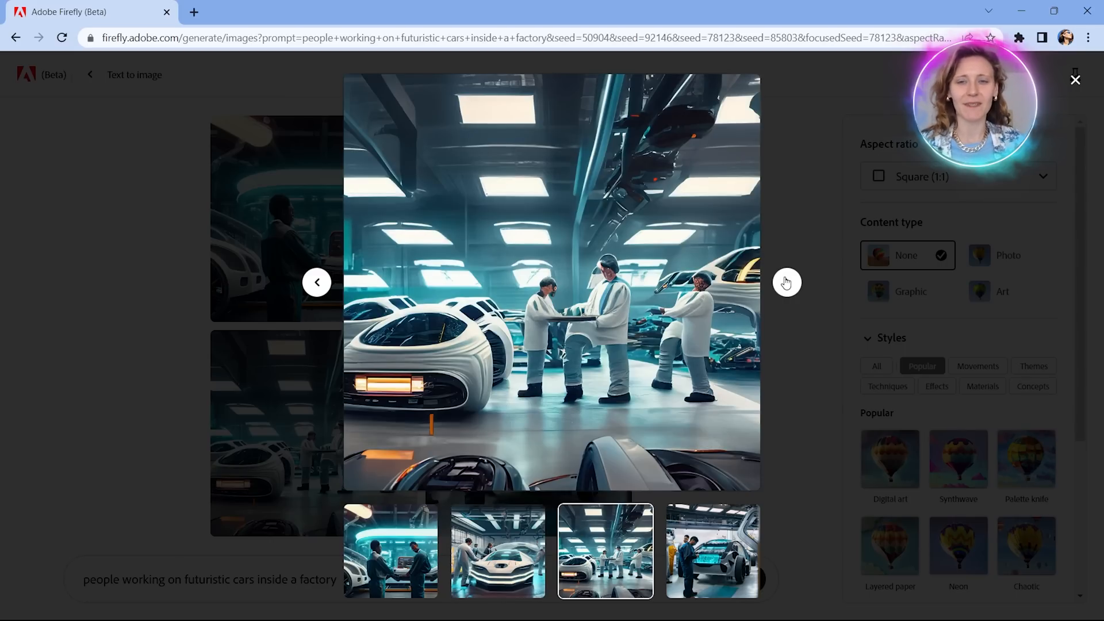
left_click(787, 283)
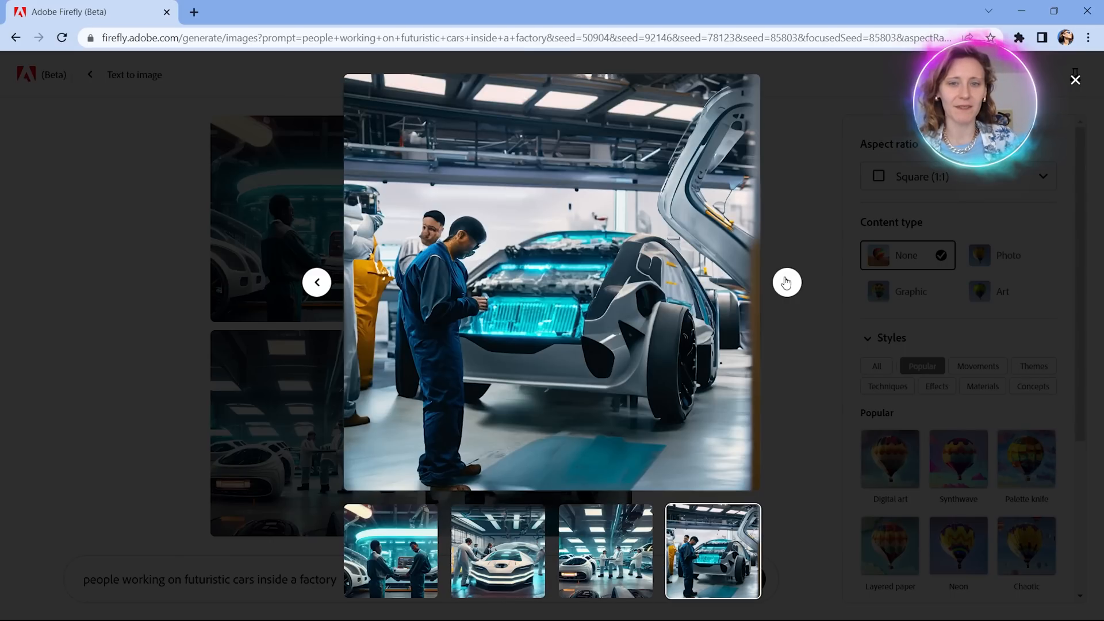
left_click(786, 282)
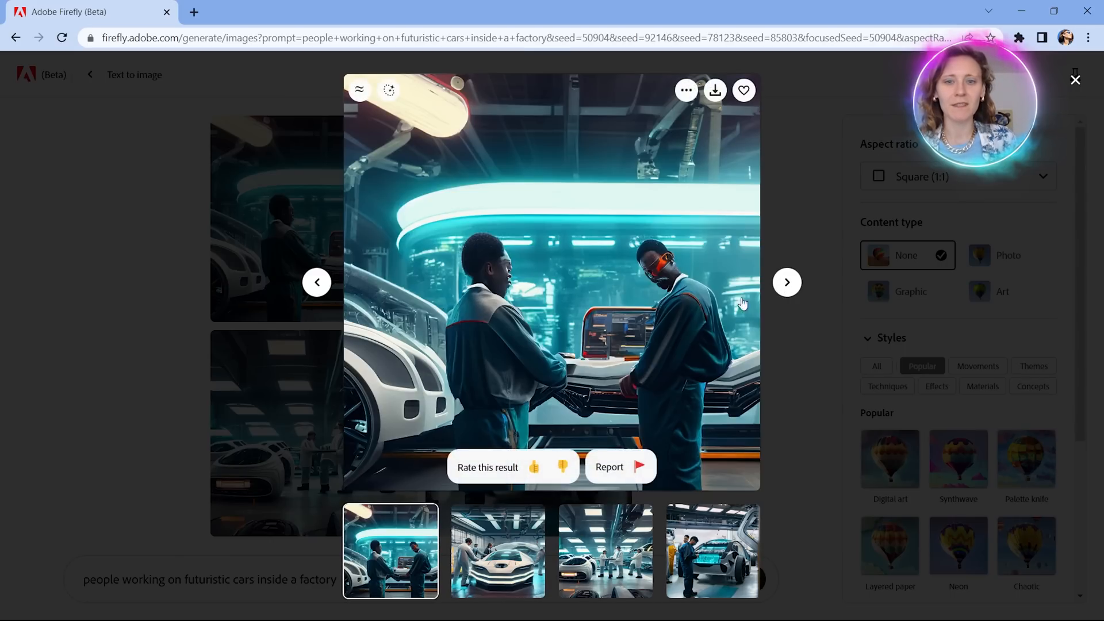
left_click(788, 138)
mouse_move(576, 226)
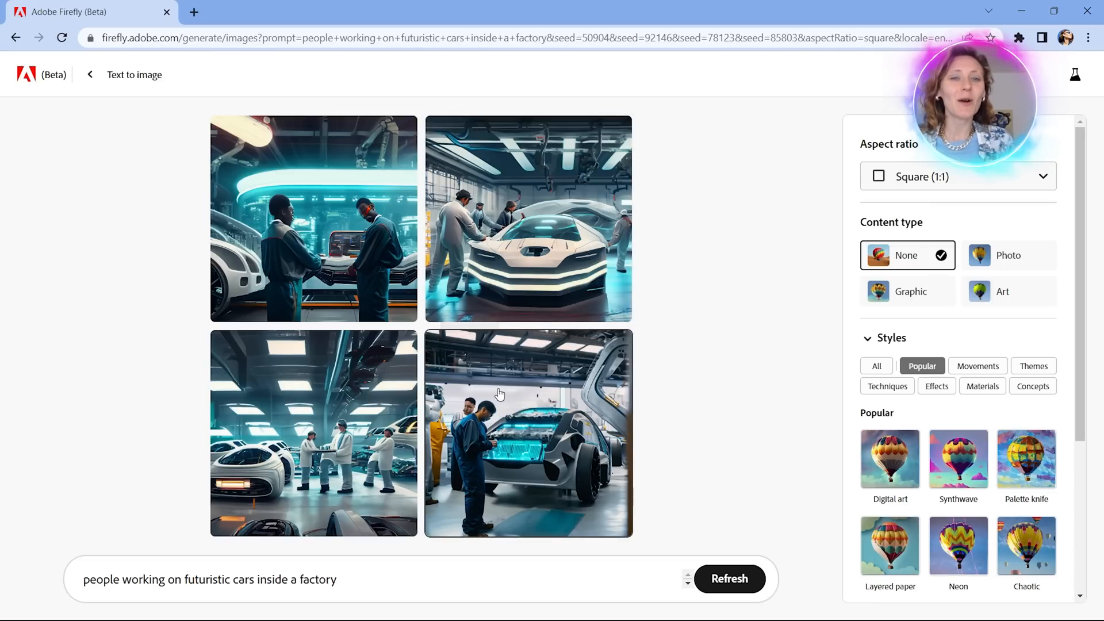
Copy "modern sport car beautiful design luxury interior" from the list into the prompt, replacing the old text, and generate the images.
left_click(1054, 11)
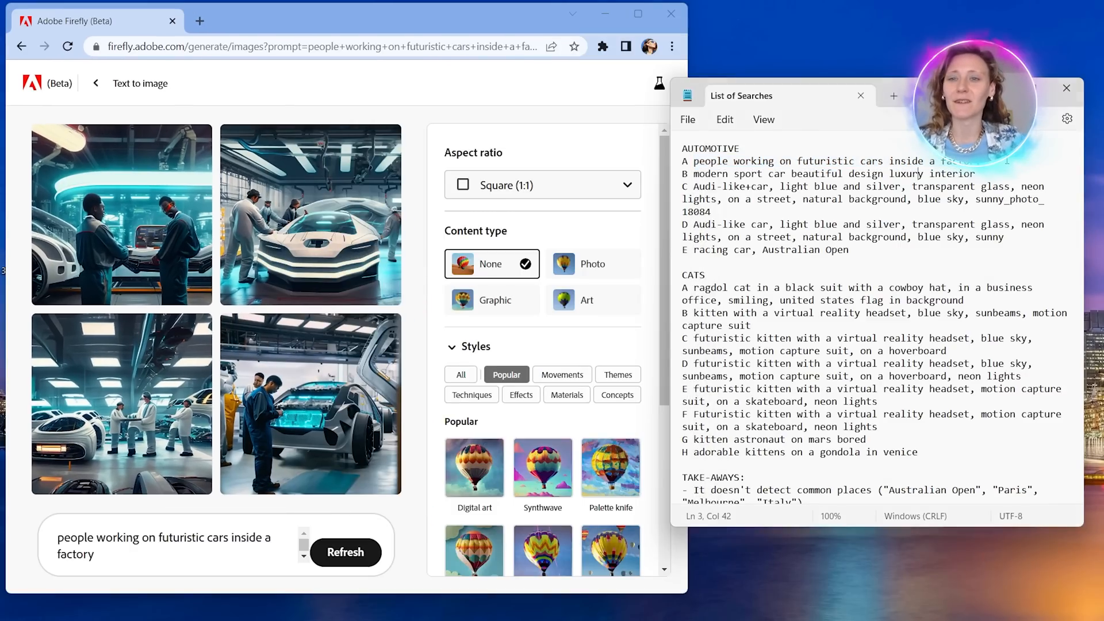
left_click_drag(682, 185, 694, 177)
key("ctrl+c")
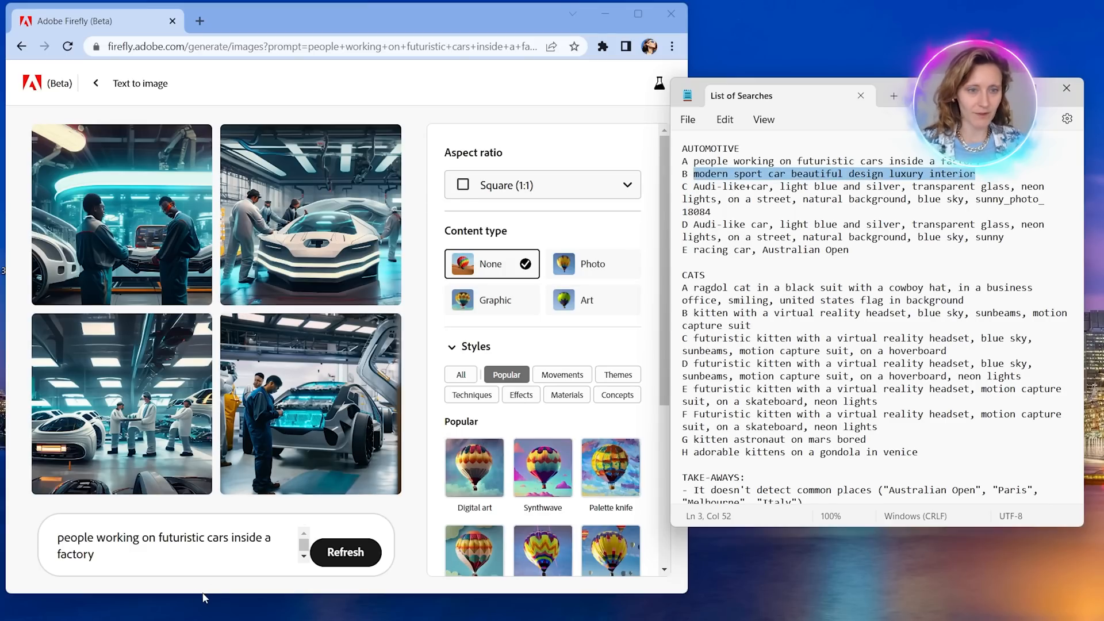
left_click(199, 560)
key("ctrl+a")
key("ctrl+v")
left_click(365, 553)
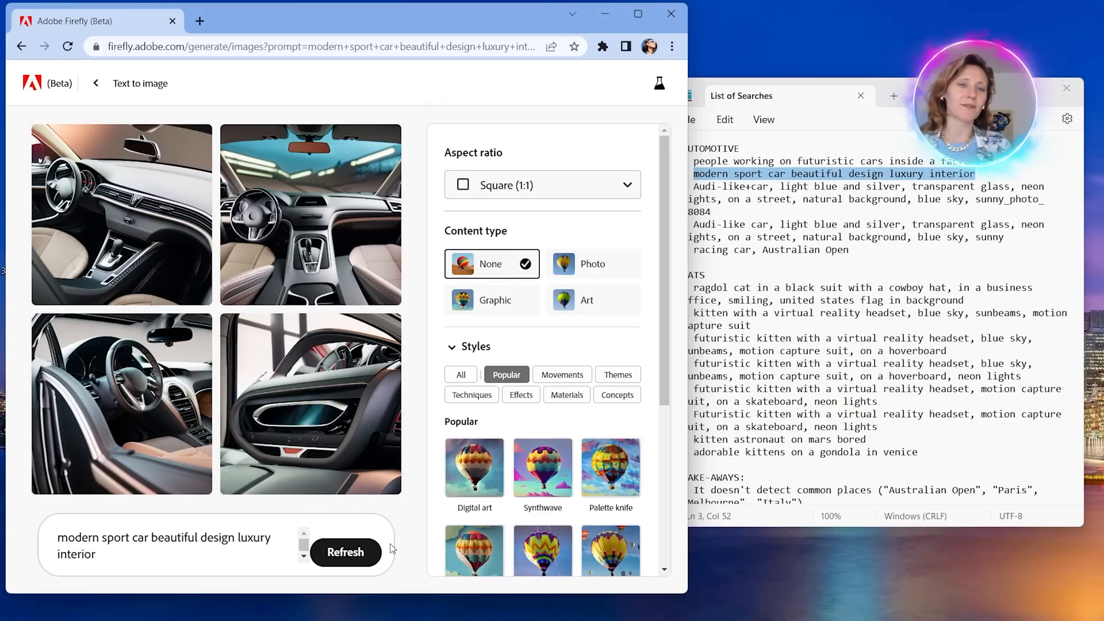
Maximize the browser and examine the dashboards, seats and steering wheels in the four car interior images.
left_click(638, 14)
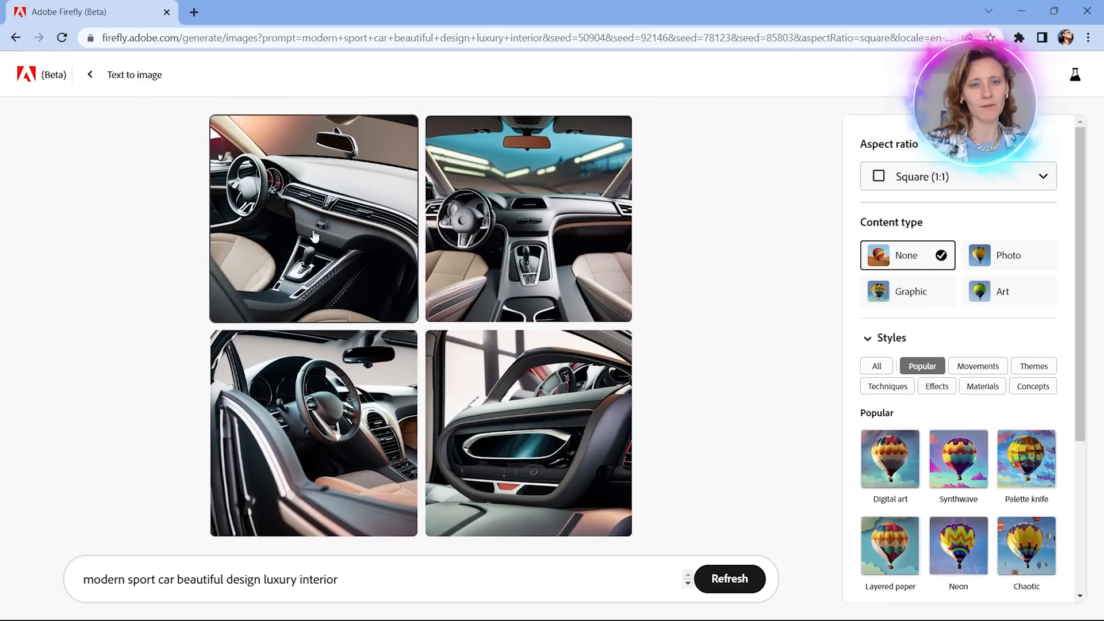
mouse_move(575, 272)
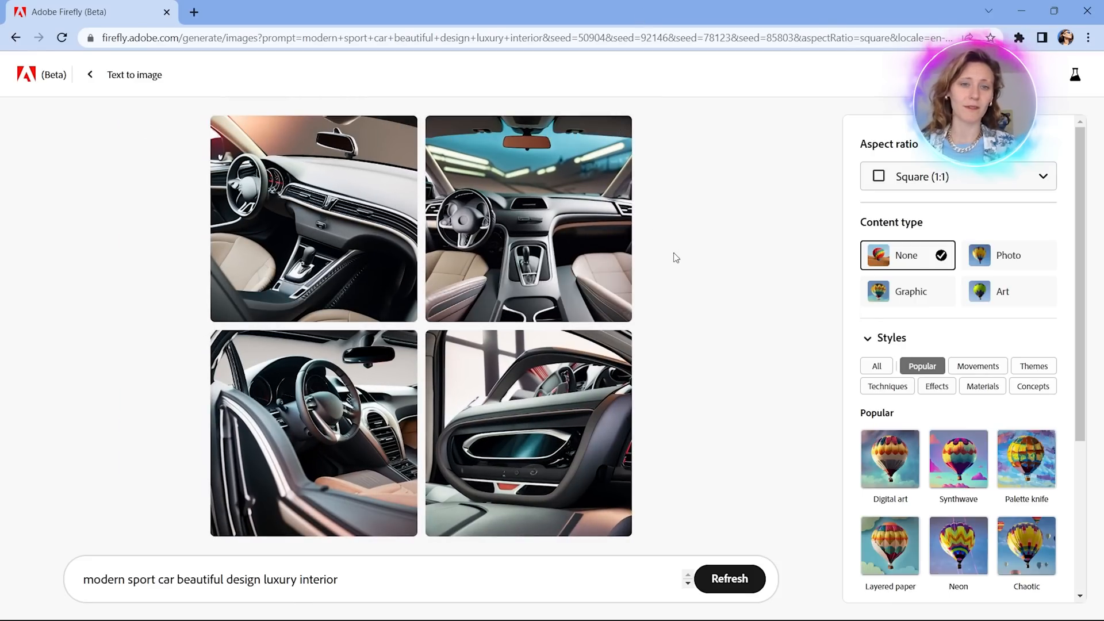
mouse_move(517, 257)
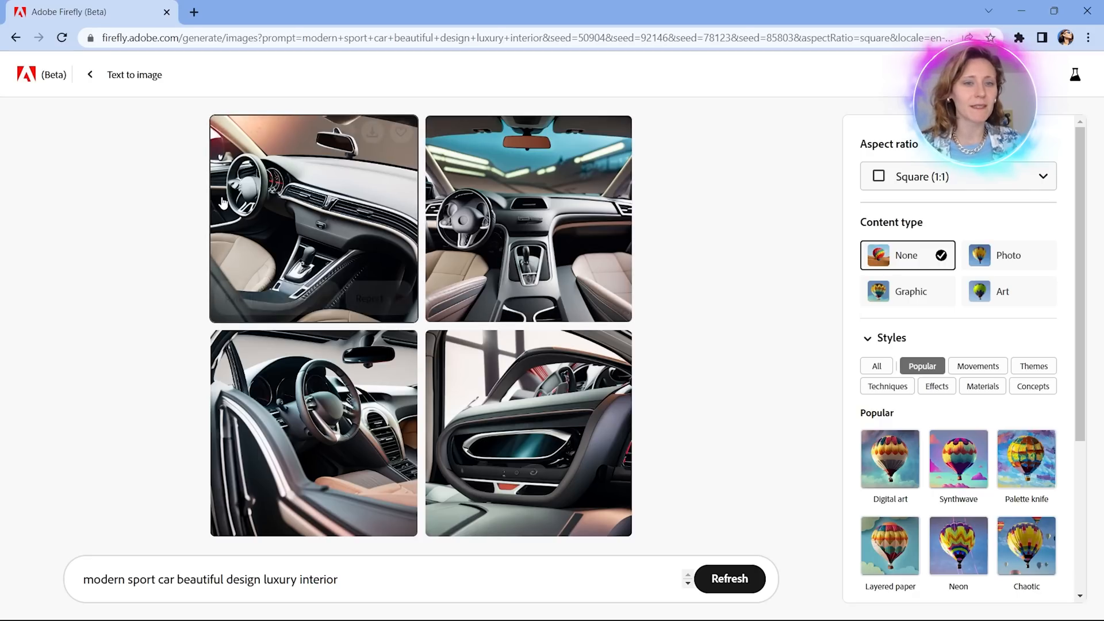
mouse_move(383, 415)
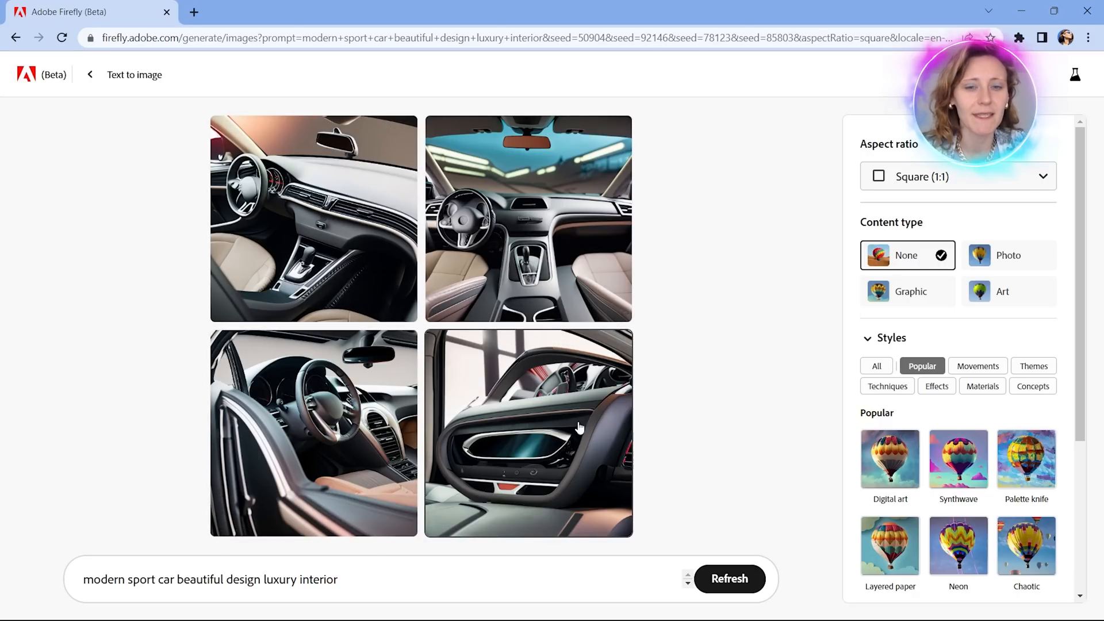
In the Notepad list, change "Audi-like+car" to "Audi-like car" and copy that prompt up to "sunny_photo".
left_click(1054, 10)
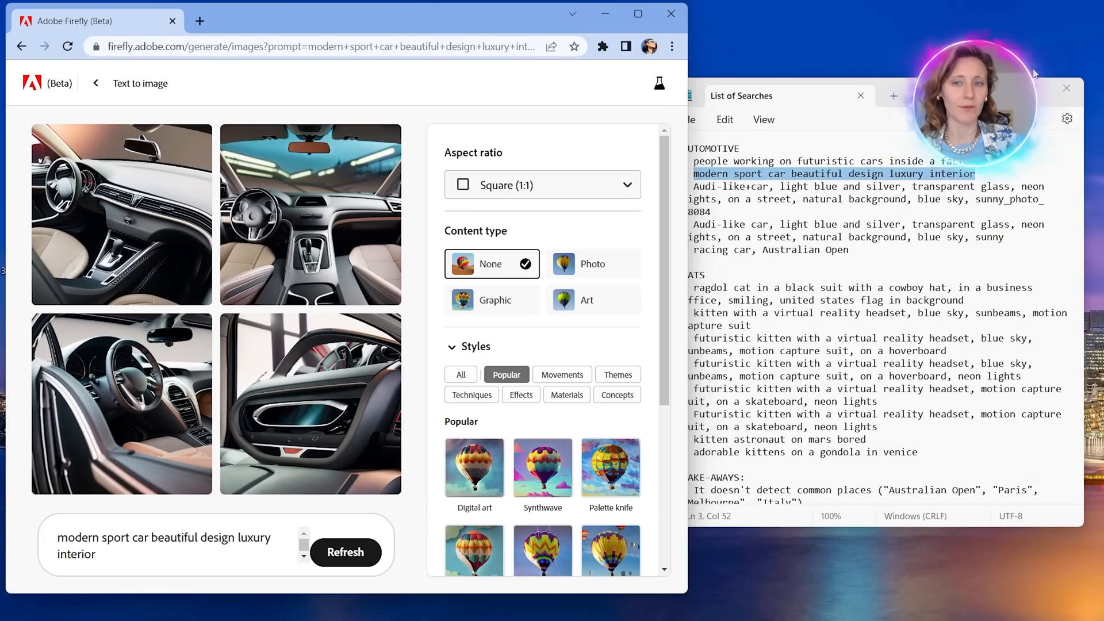
left_click(693, 195)
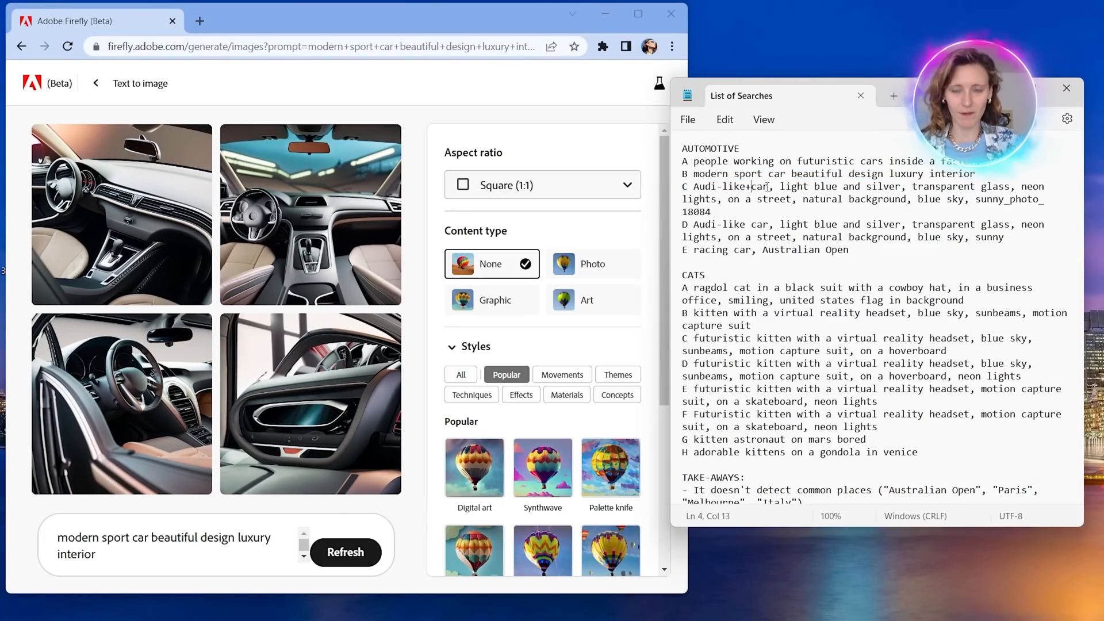
key("BackSpace")
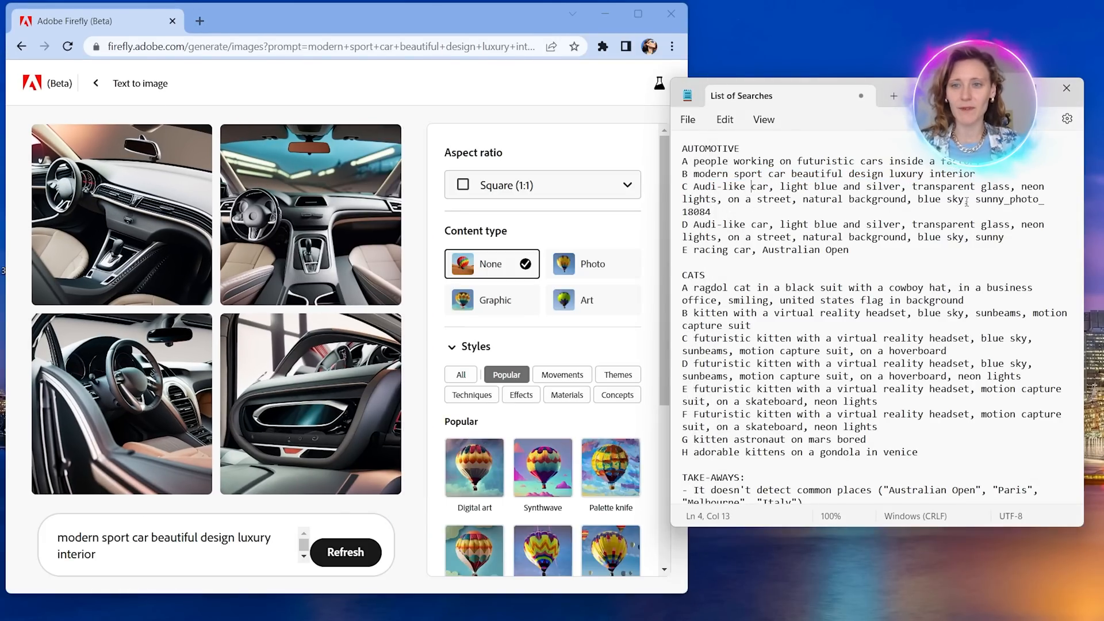
left_click_drag(966, 201, 1041, 199)
key("ctrl+c")
left_click(716, 209)
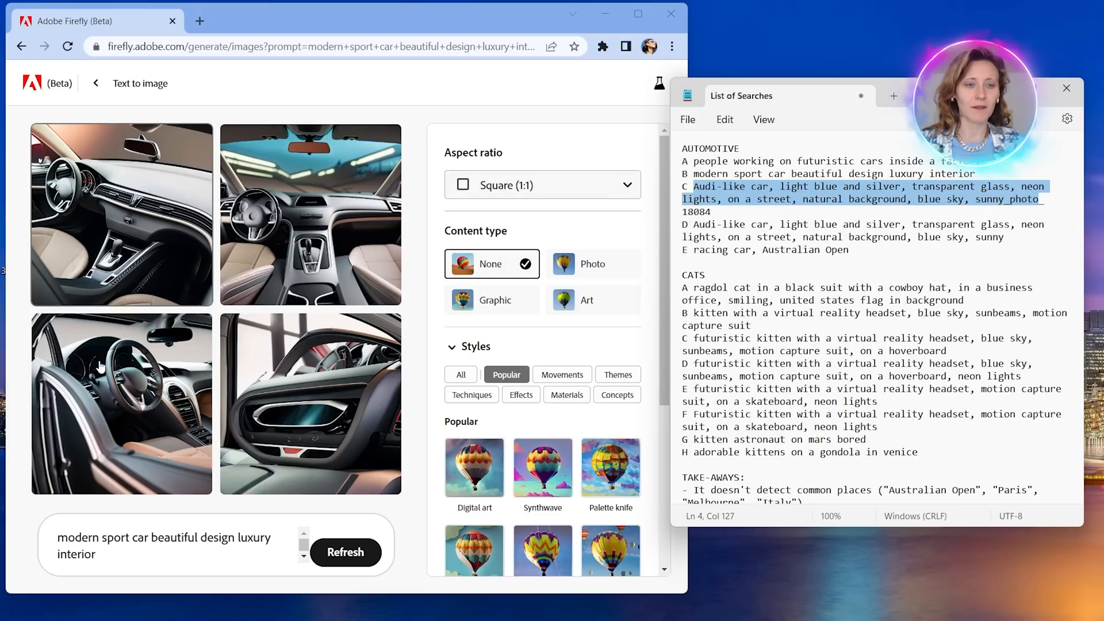
Generate and examine images for "Audi-like car, light blue and silver, transparent glass, neon lights, on a street, natural background, blue sky, sunny photo".
left_click_drag(104, 555, 7, 509)
key("ctrl+v")
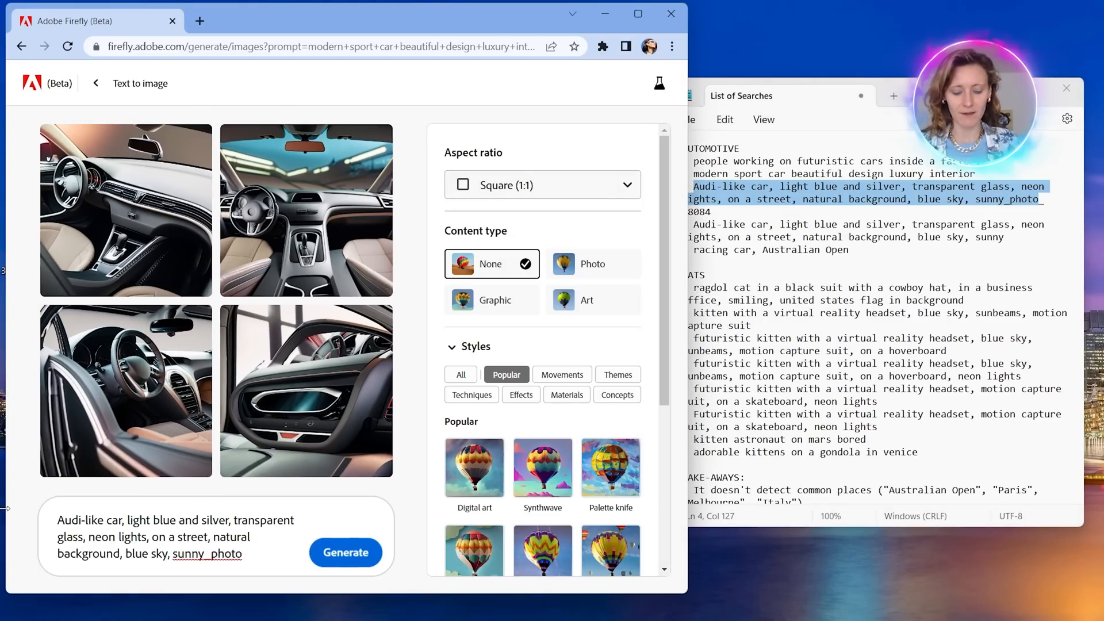
left_click(211, 554)
key("BackSpace")
key("Return")
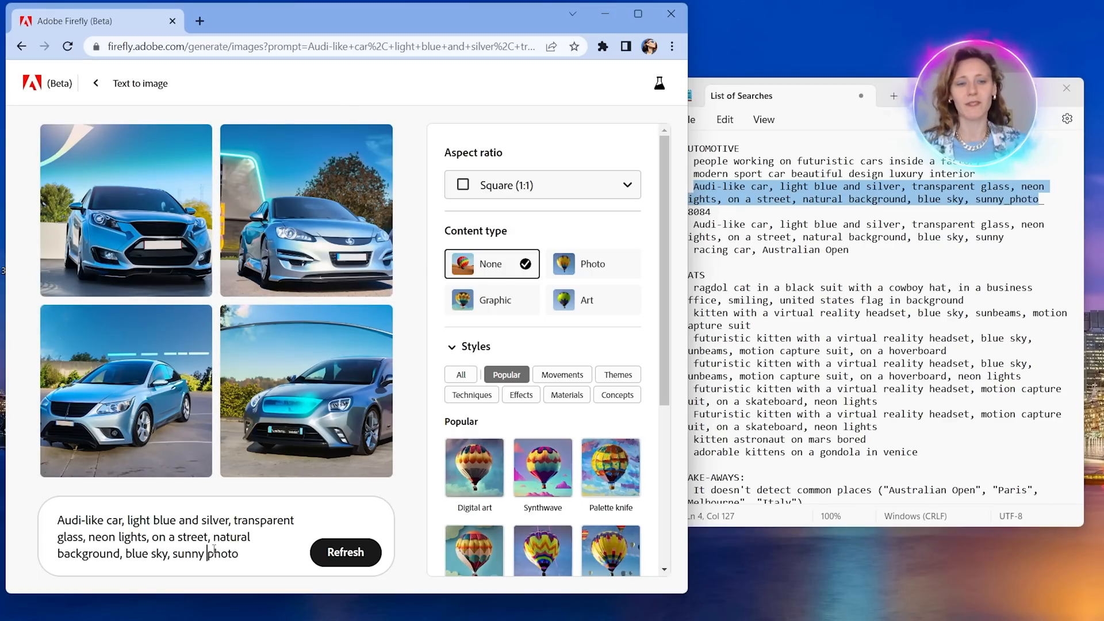
left_click(638, 13)
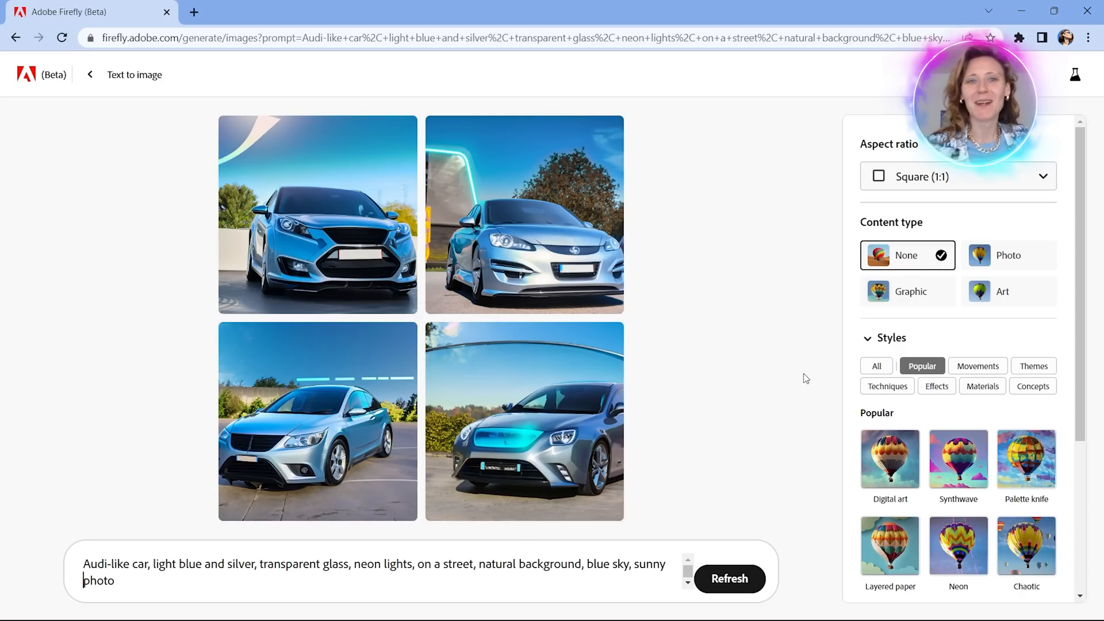
mouse_move(455, 222)
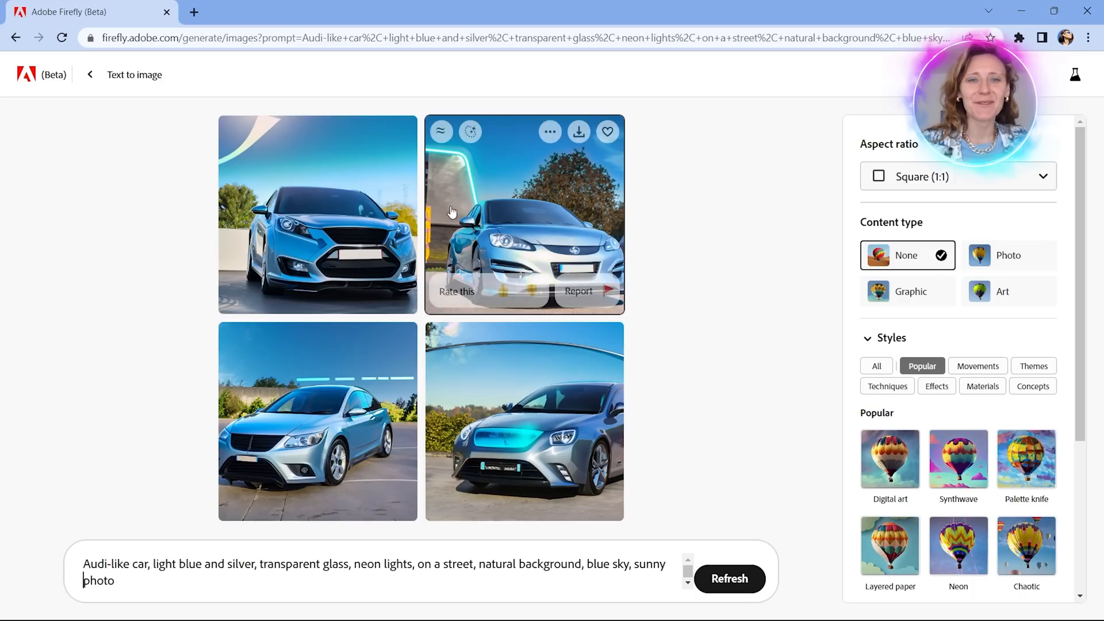
Copy "racing car, Australian Open" from the Notepad list into the prompt, replacing the old text, and generate the images.
left_click(1054, 11)
left_click(833, 297)
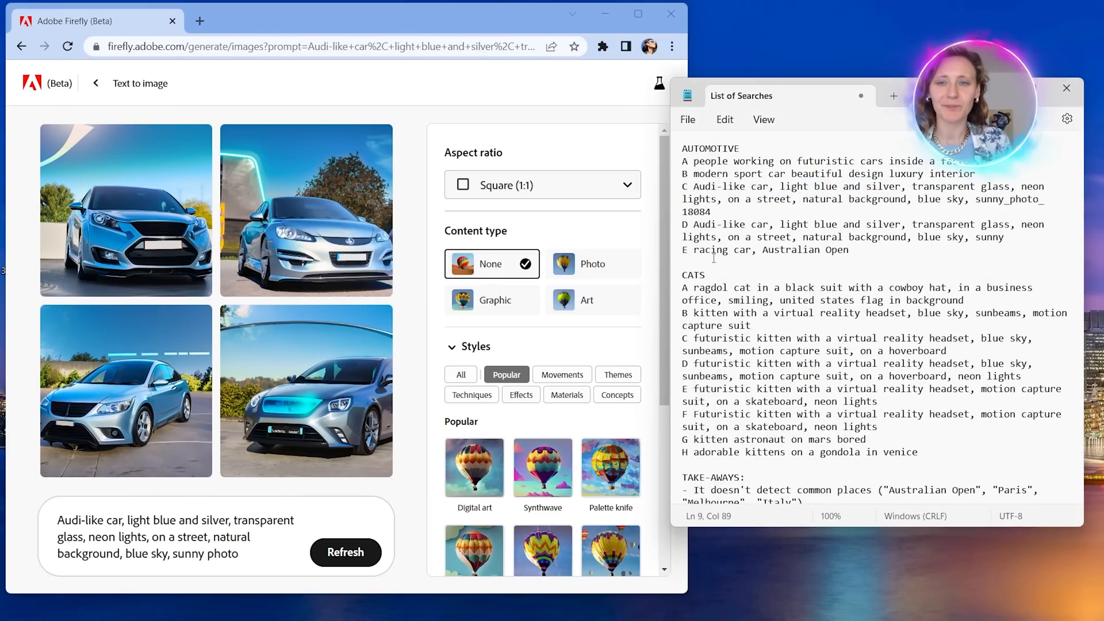
left_click_drag(695, 251, 851, 251)
key("ctrl+c")
left_click_drag(270, 560, 36, 505)
key("ctrl+v")
left_click(333, 554)
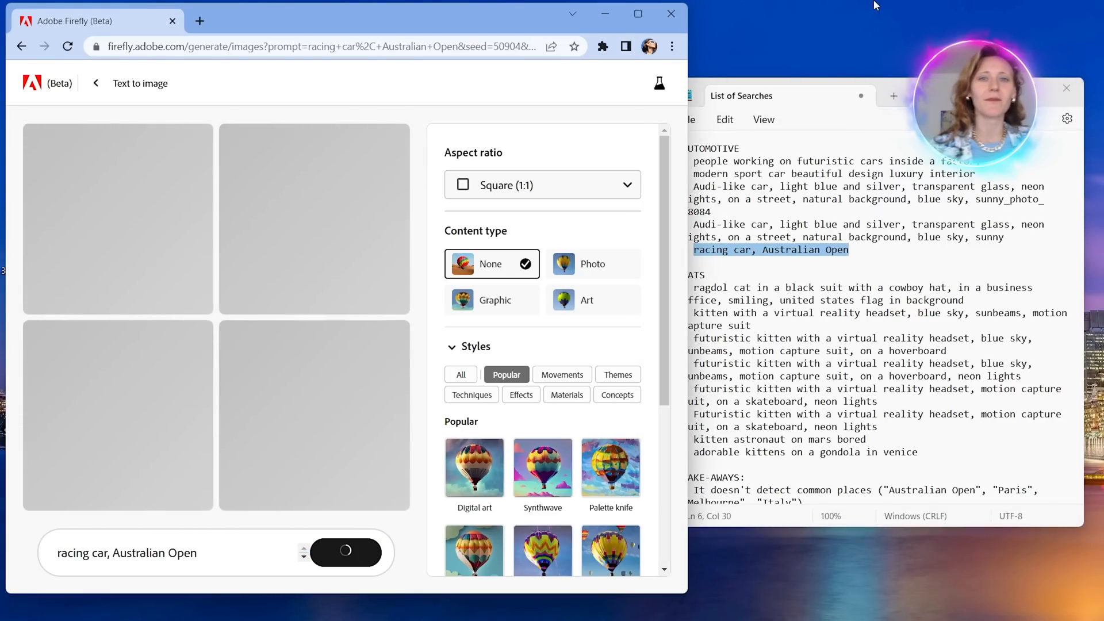
Maximize the browser and examine the cars, tracks and backgrounds in the four racing car images.
left_click(638, 17)
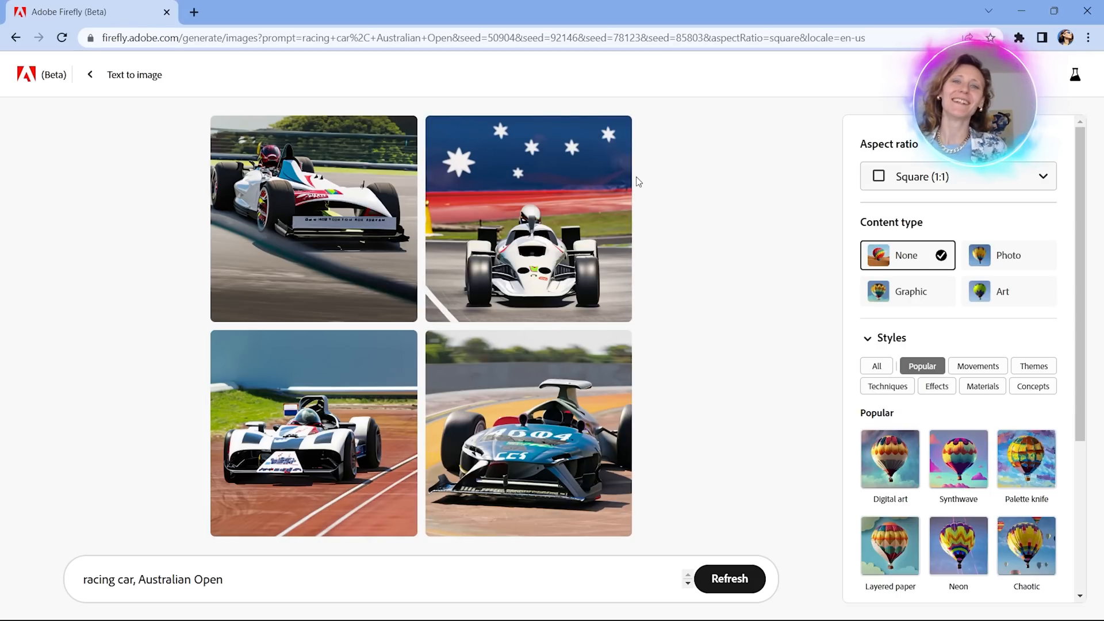
mouse_move(457, 181)
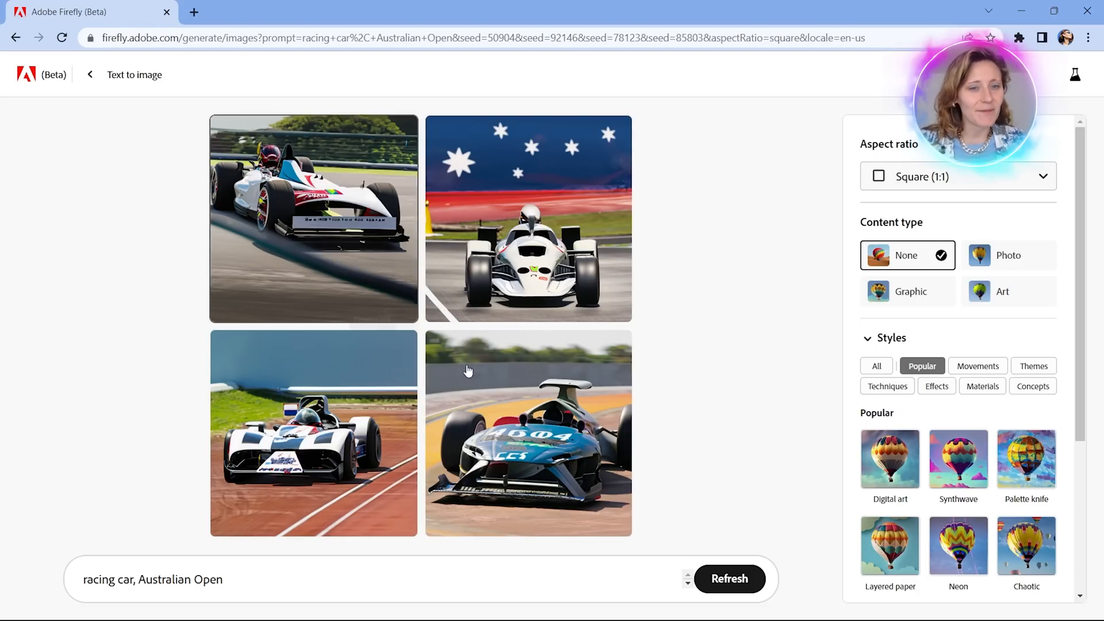
mouse_move(282, 459)
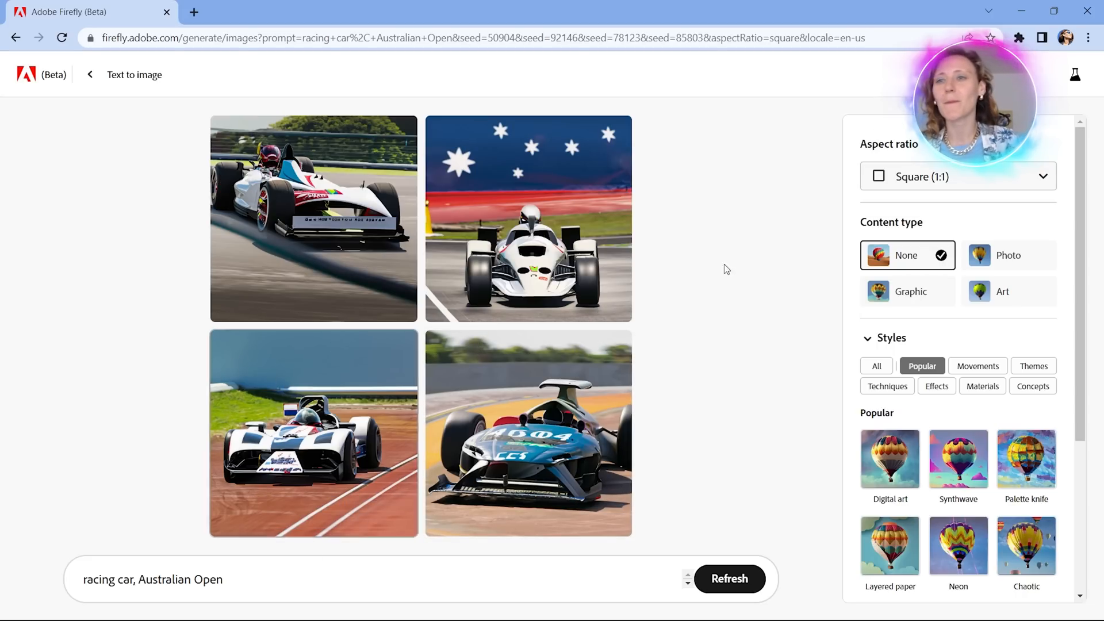
Replace the prompt with "ragdol cat in a black suit with a cowboy hat, in a business office, smiling, united states flag in background" and generate images.
left_click(1054, 10)
left_click(902, 405)
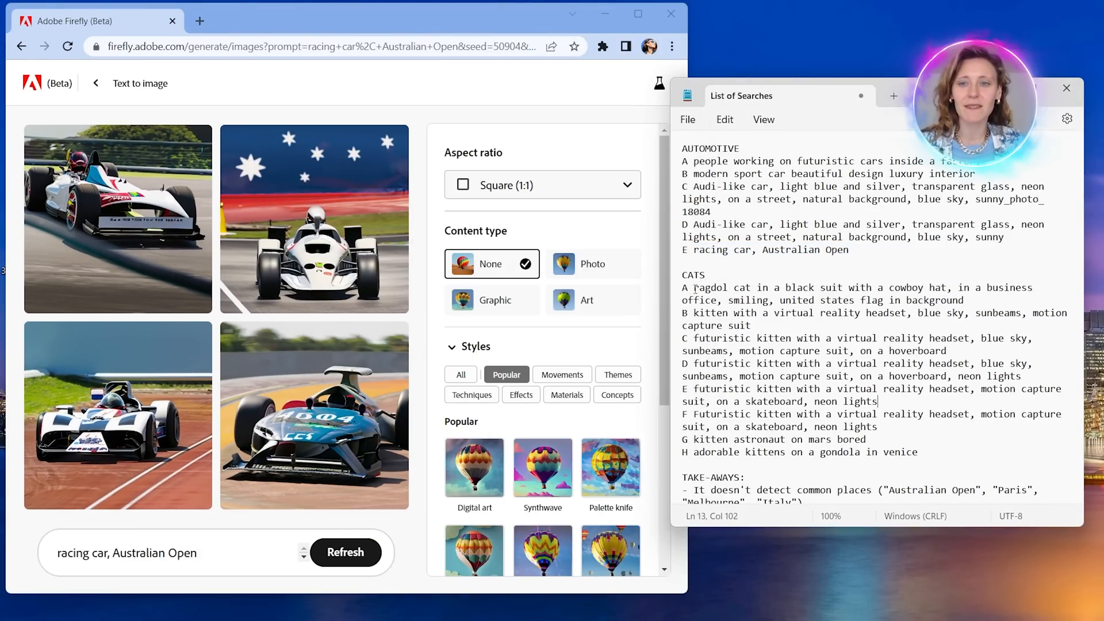
left_click_drag(695, 290, 984, 299)
key("ctrl+c")
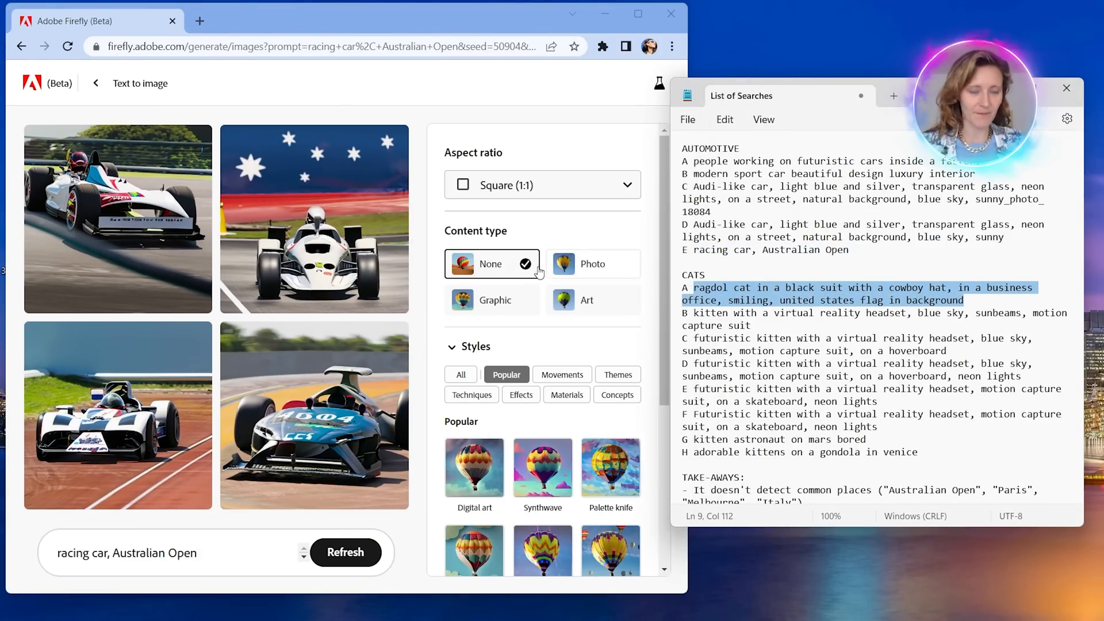
left_click_drag(198, 553, 46, 543)
key("ctrl+v")
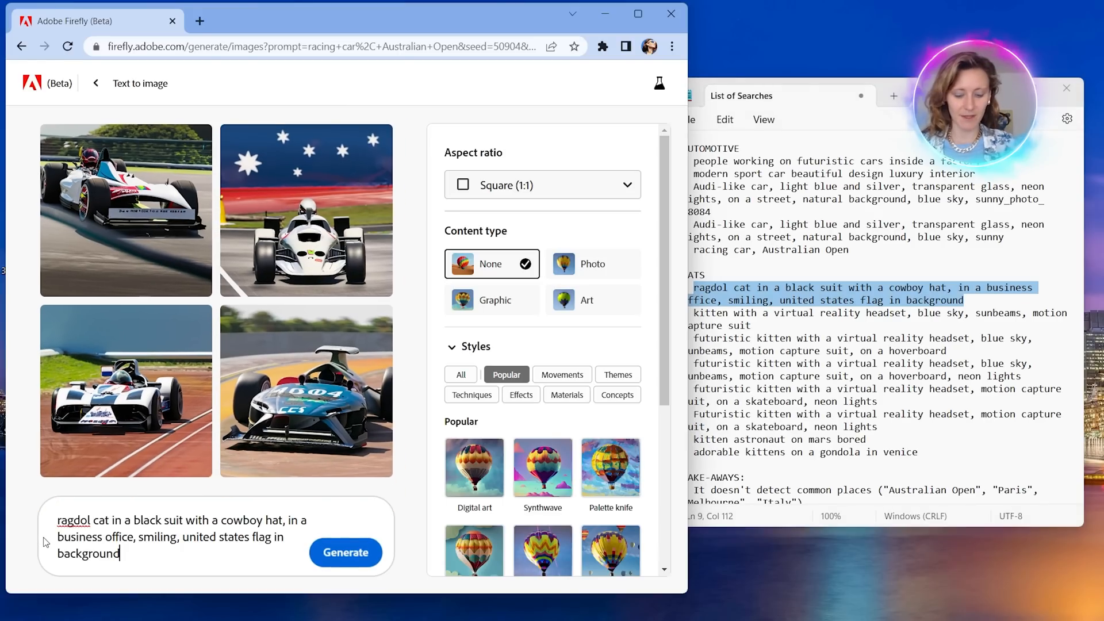
key("Return")
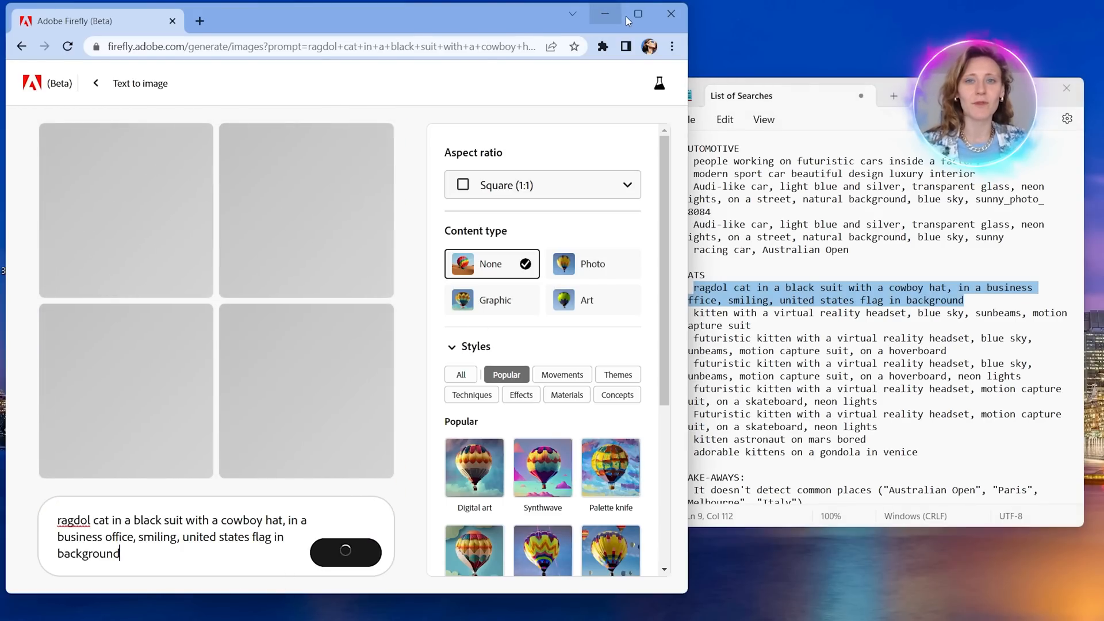
Maximize the browser and examine the hats, suits, faces and flag backgrounds in the four ragdoll cat images.
left_click(636, 14)
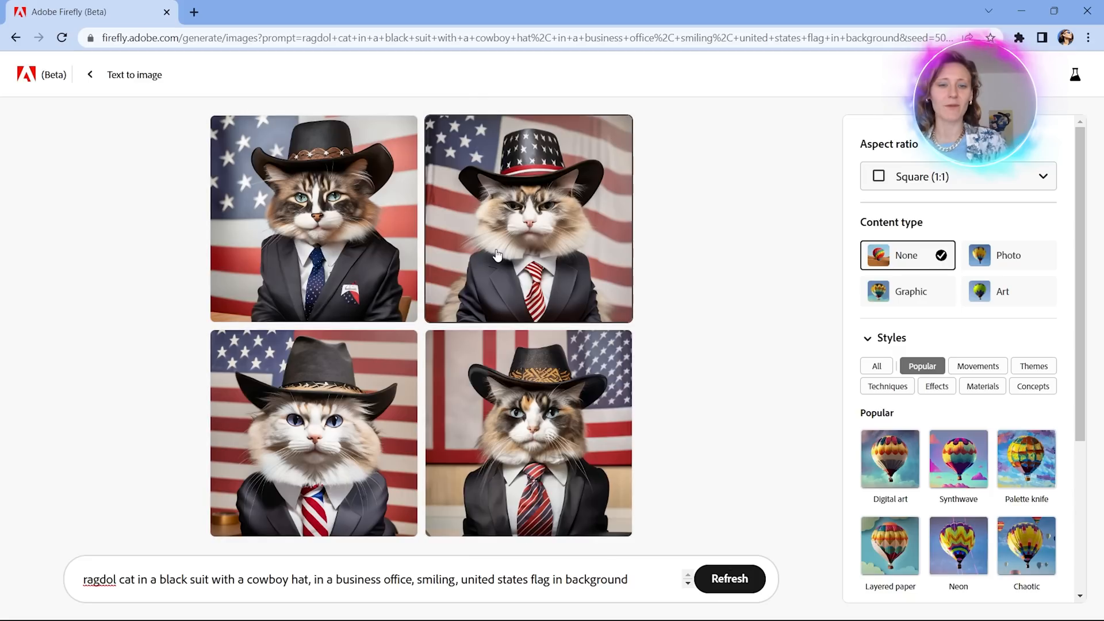
mouse_move(497, 254)
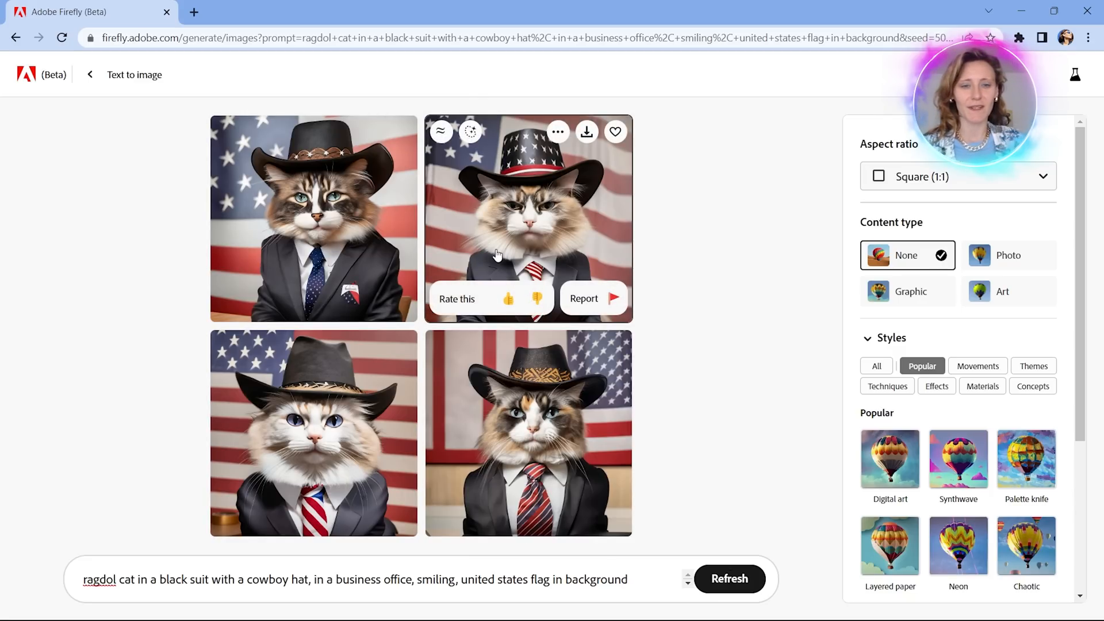
mouse_move(397, 415)
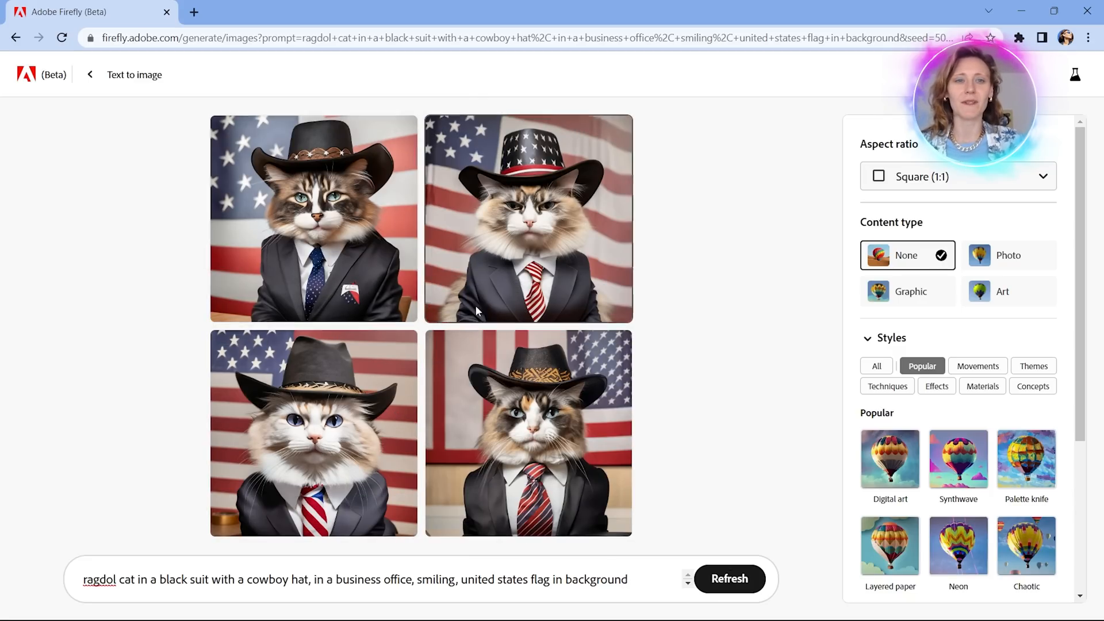
mouse_move(506, 439)
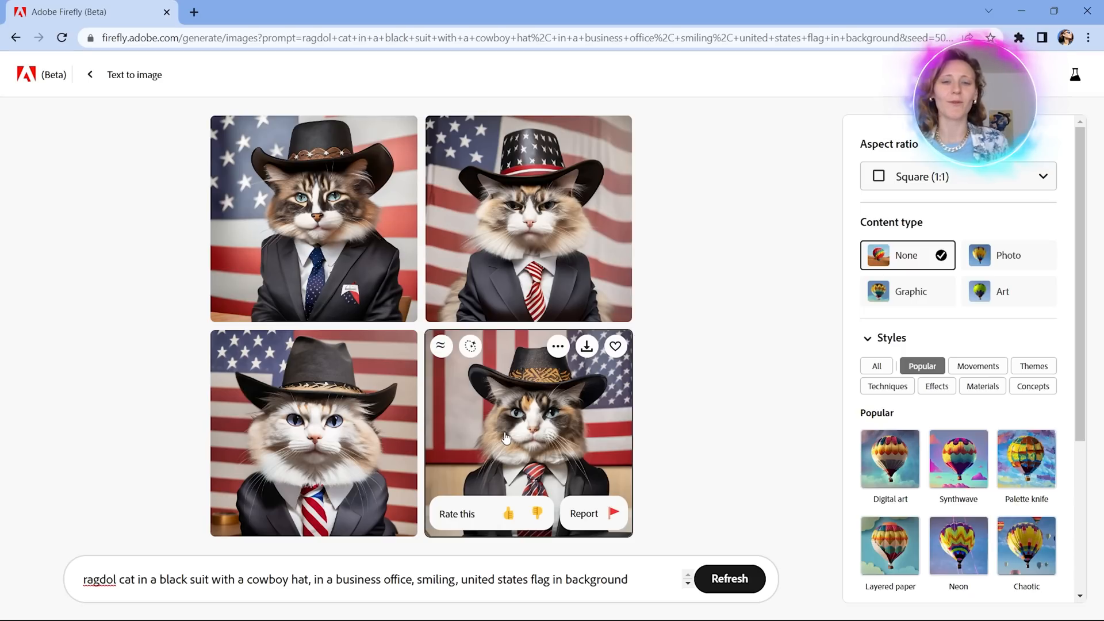
mouse_move(404, 447)
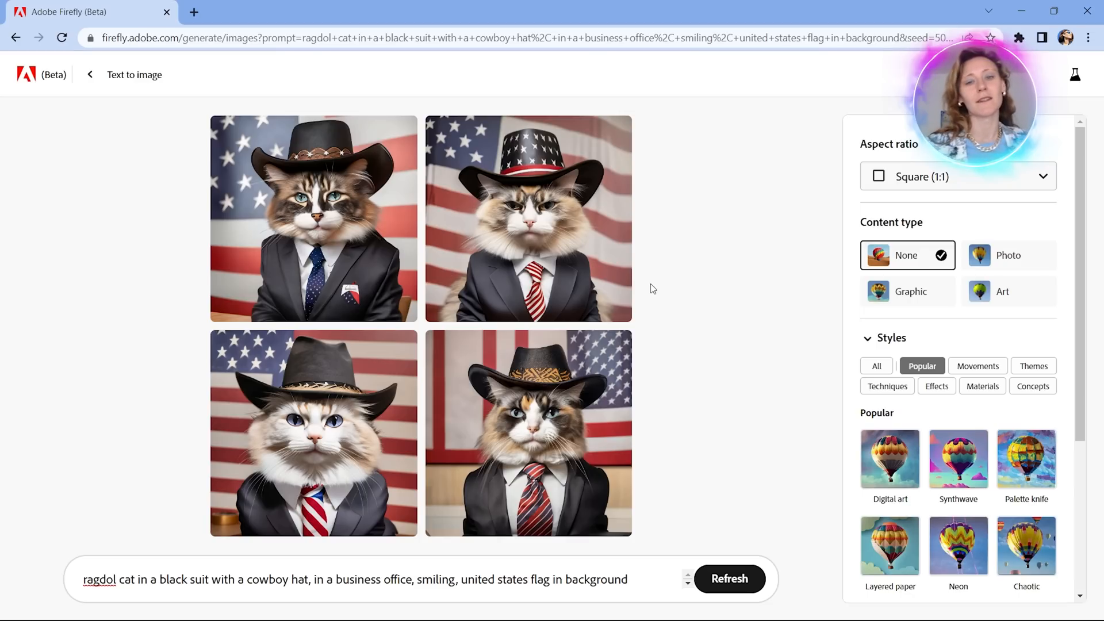
Copy "adorable kittens on a gondola in venice" from the Notepad list into the prompt, replacing the old text, and generate the images.
left_click(1054, 10)
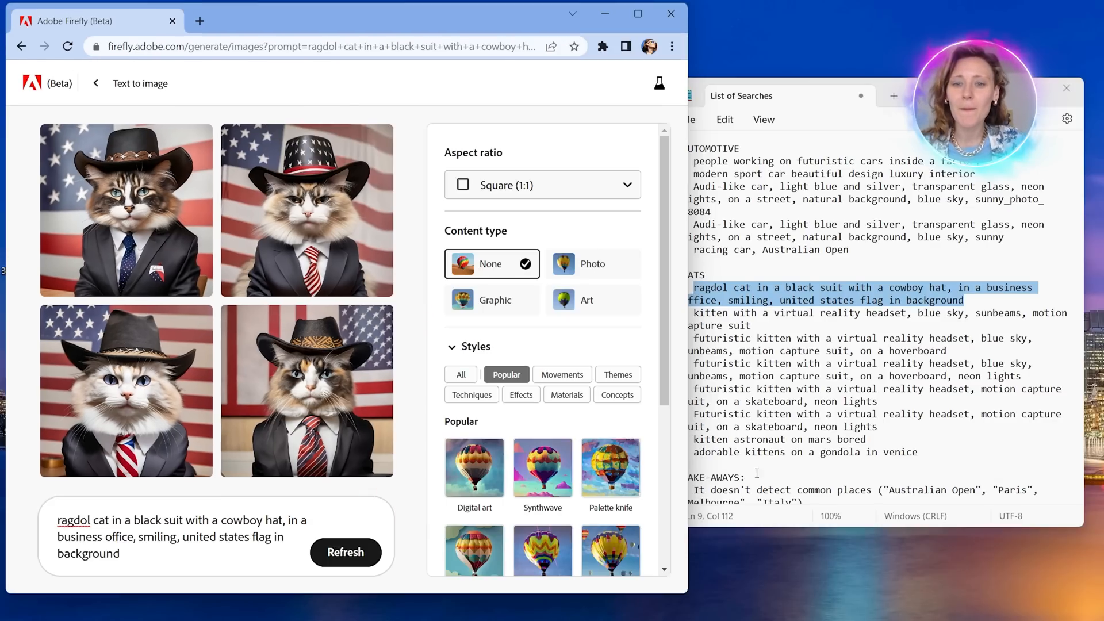
scroll(780, 345, "down", 1)
left_click(781, 345)
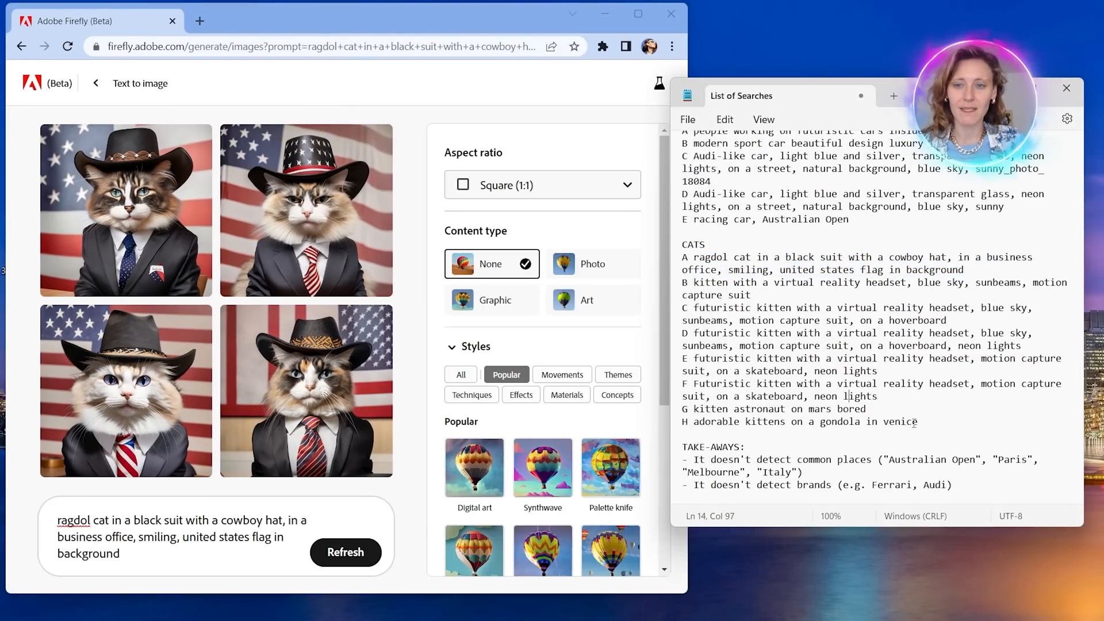
left_click_drag(914, 423, 711, 421)
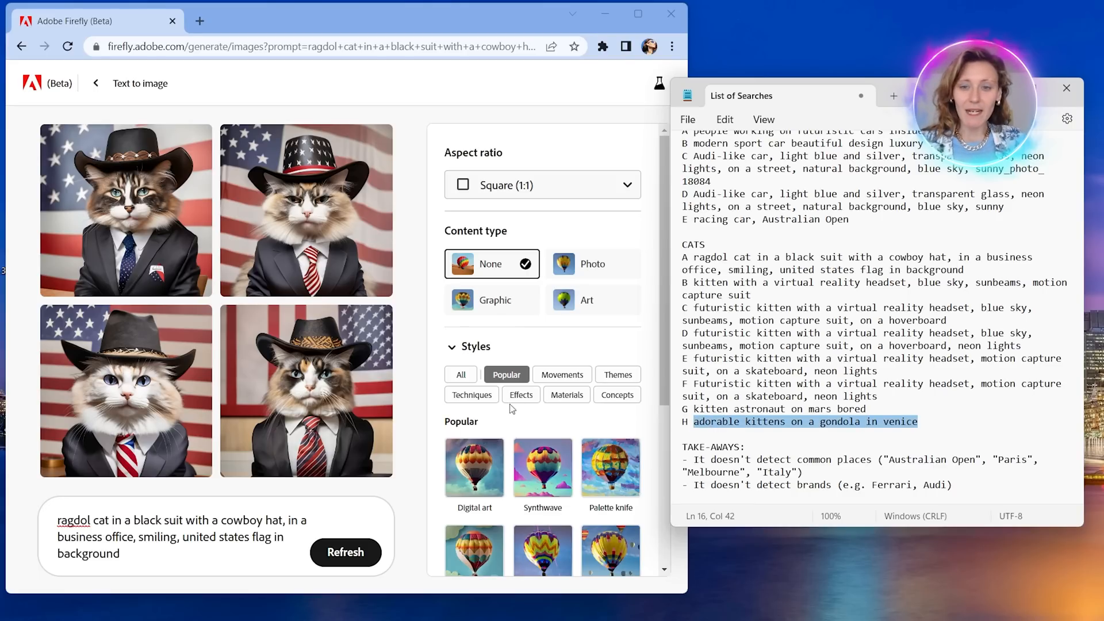
left_click_drag(170, 554, 3, 515)
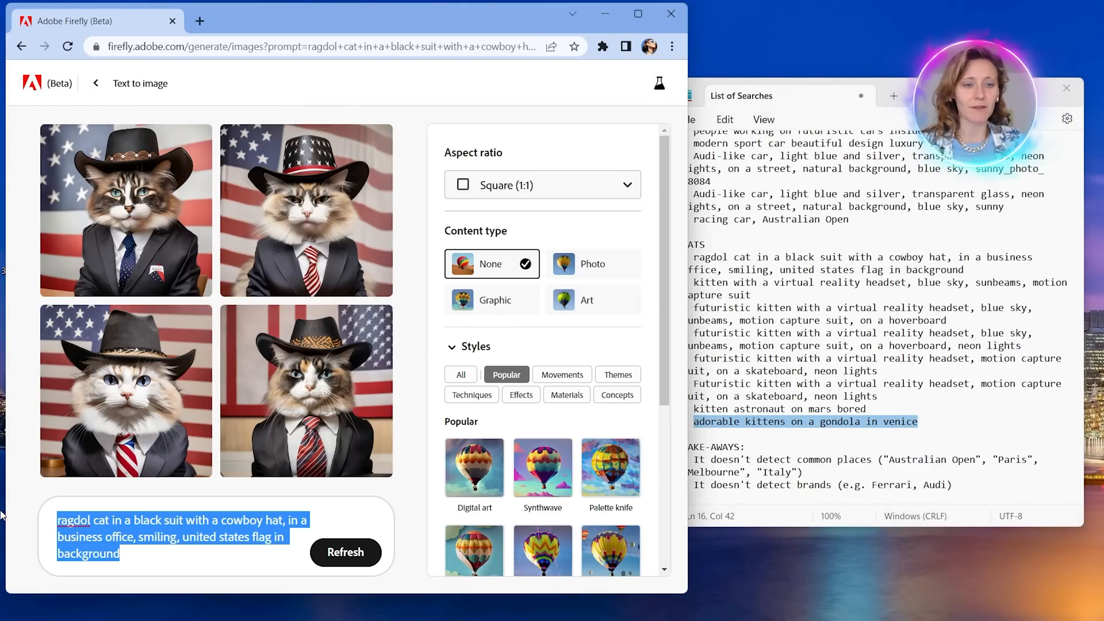
type("adorable kittens on a gondola in venice")
left_click(327, 555)
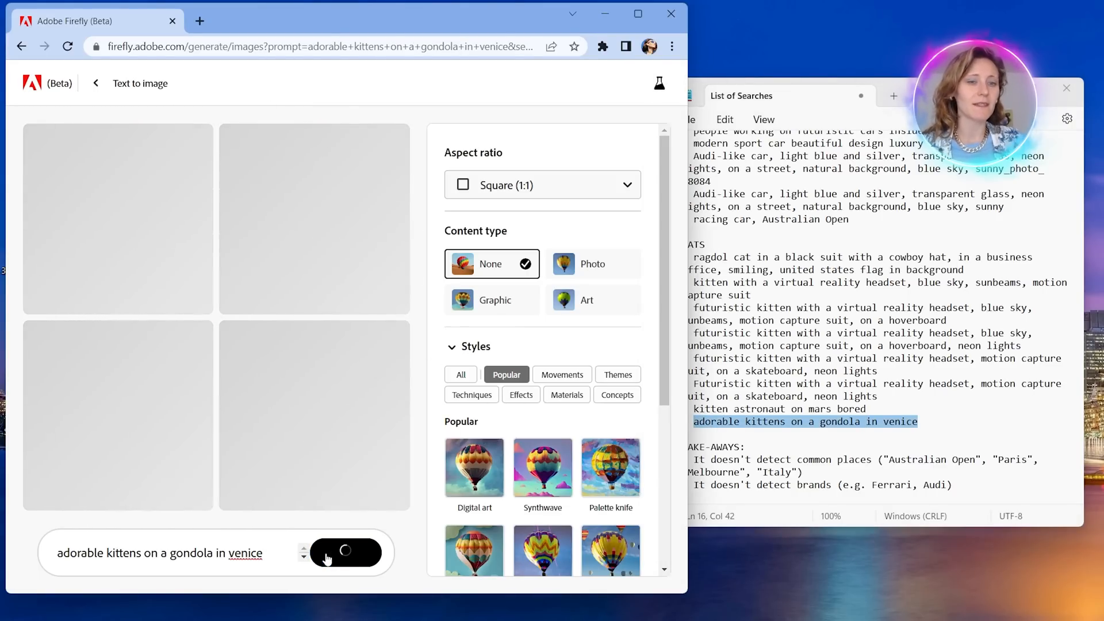
Maximize the browser and view each of the four gondola kitten images enlarged, checking the kittens and the Venice surroundings.
left_click(637, 14)
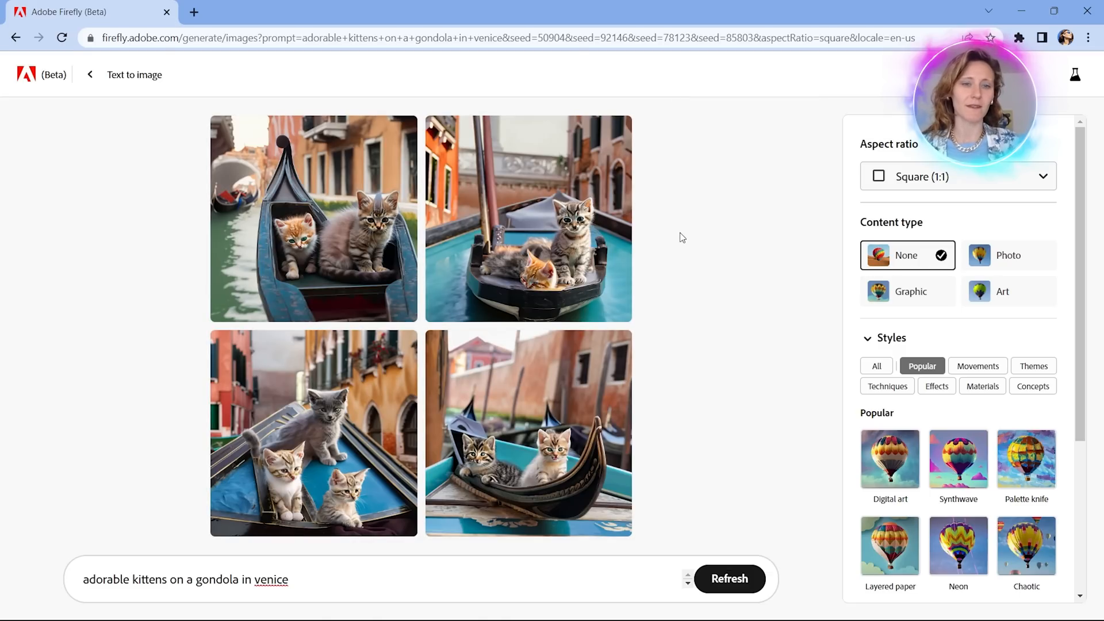
left_click(368, 241)
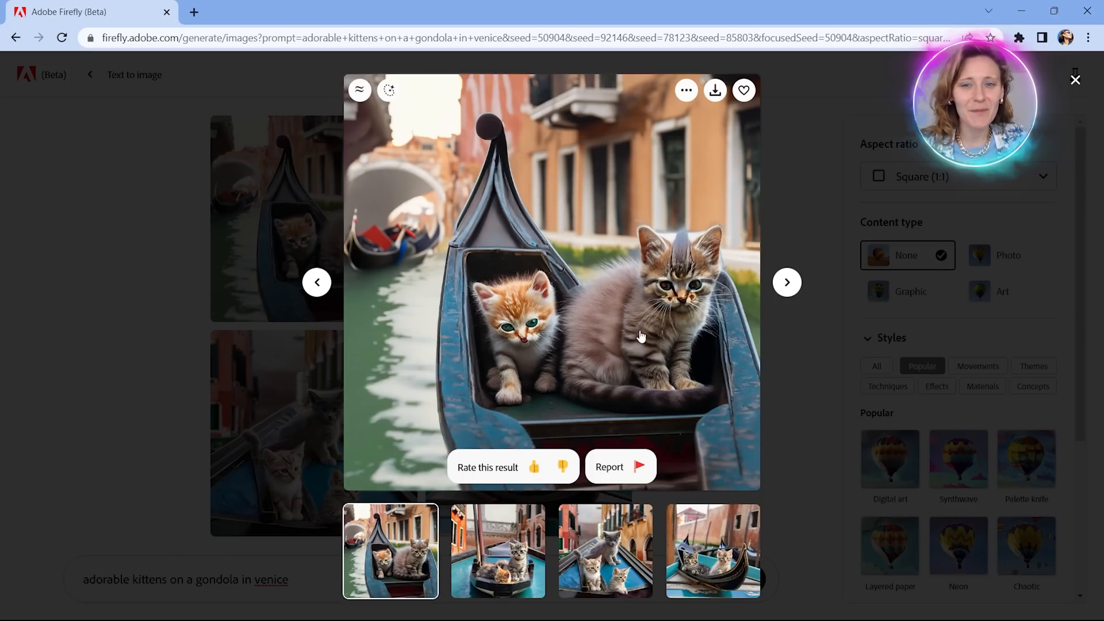
left_click(498, 526)
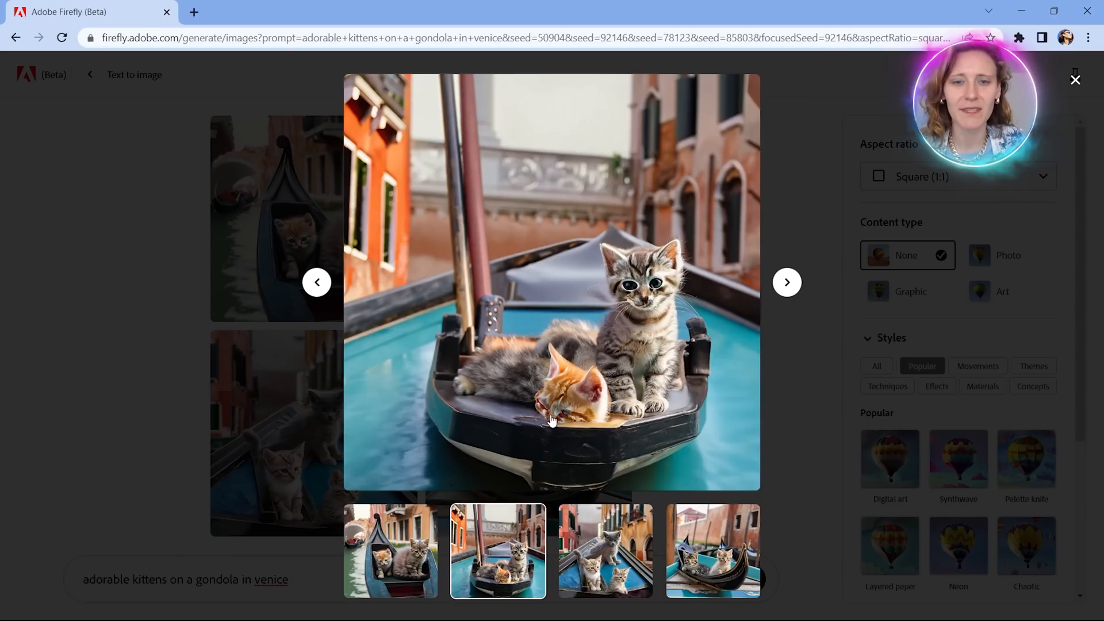
left_click(655, 523)
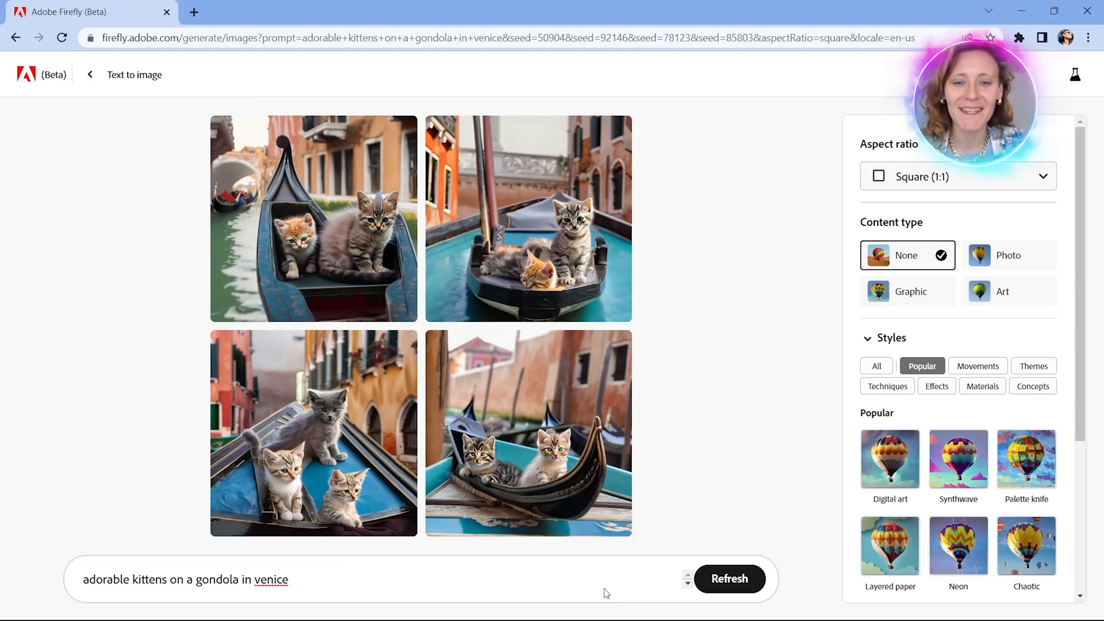
left_click(322, 482)
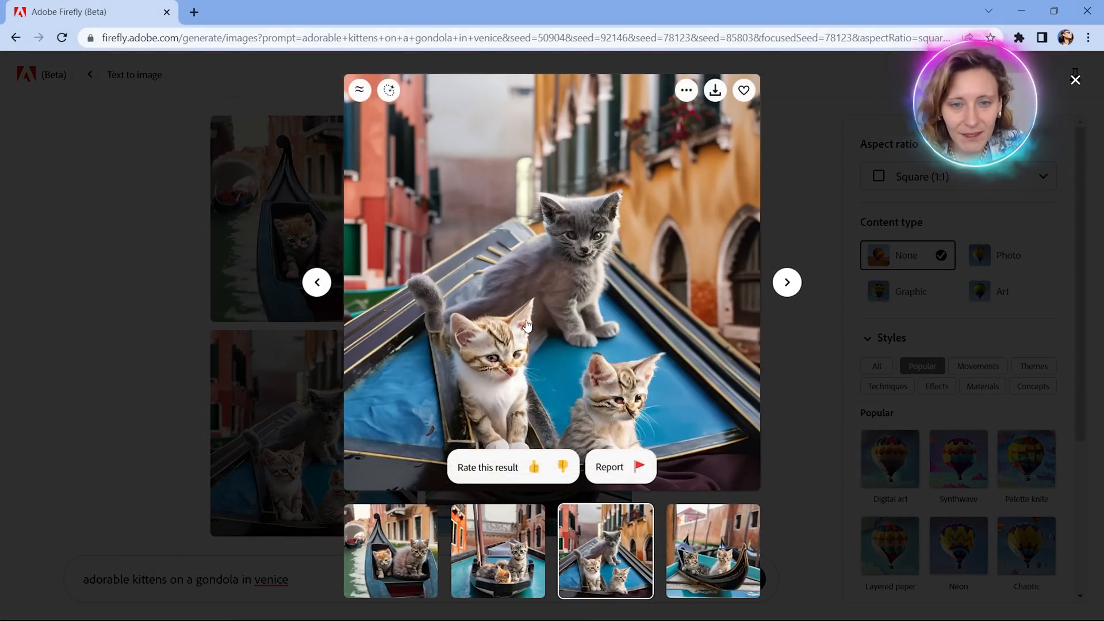
left_click(693, 520)
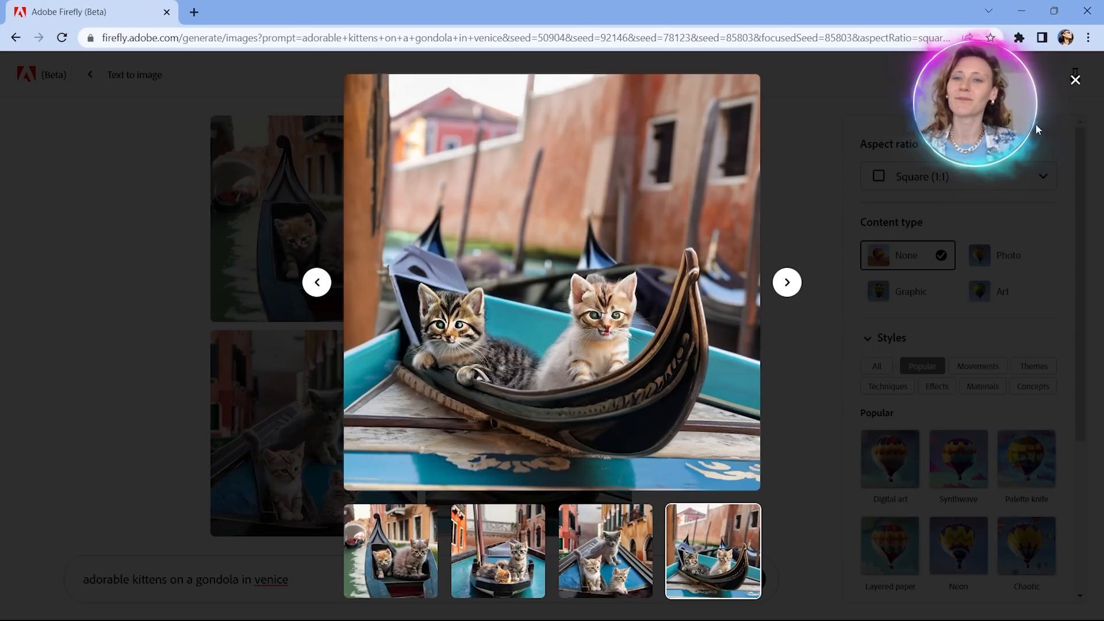
left_click(1083, 85)
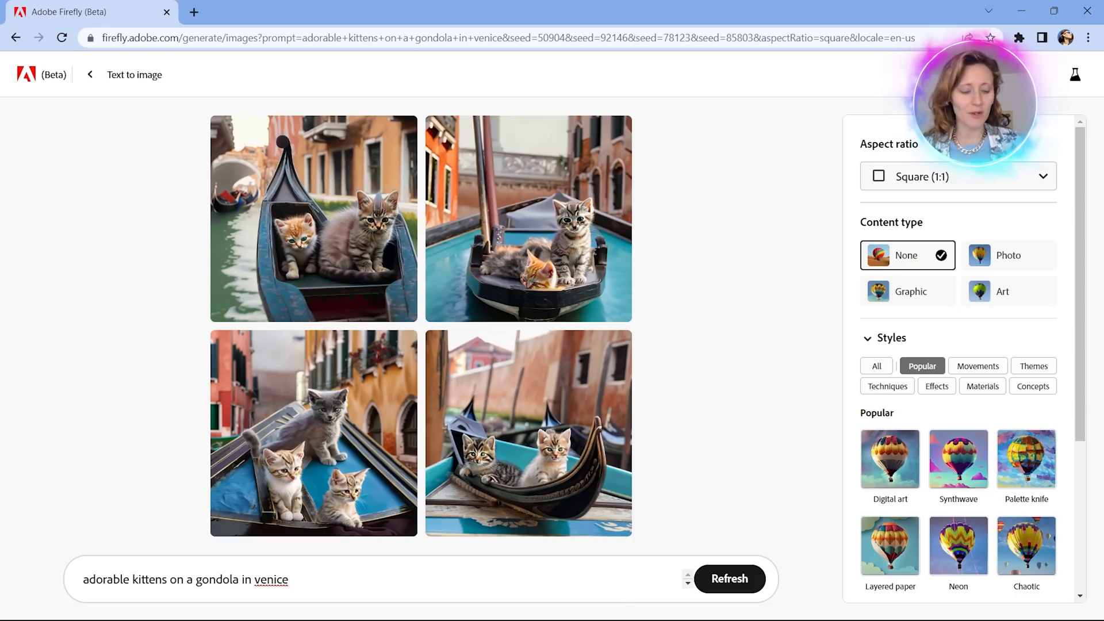
Switch to File Explorer and open the Cats folder inside Videos > Firefly to see the previously saved images.
key("super")
left_click(432, 611)
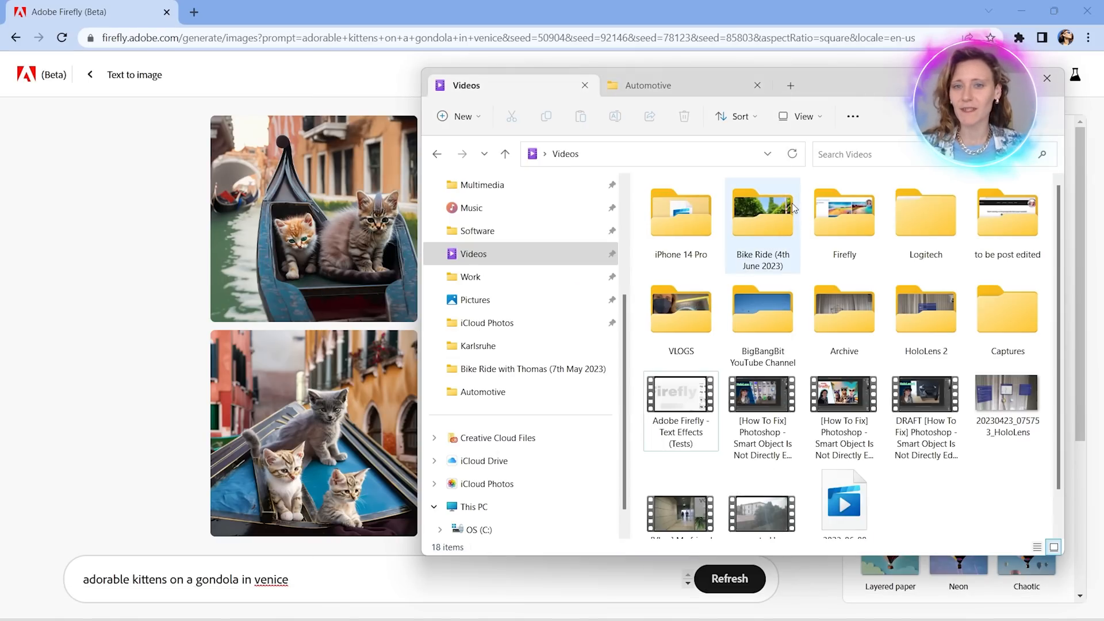
left_click(635, 88)
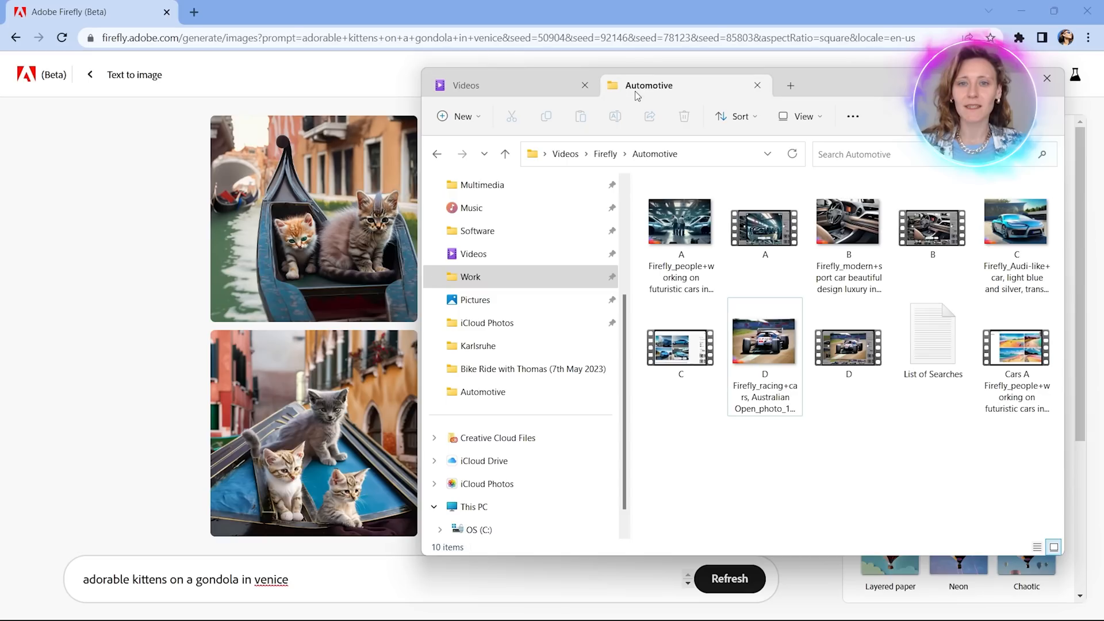
left_click(605, 153)
double_click(744, 232)
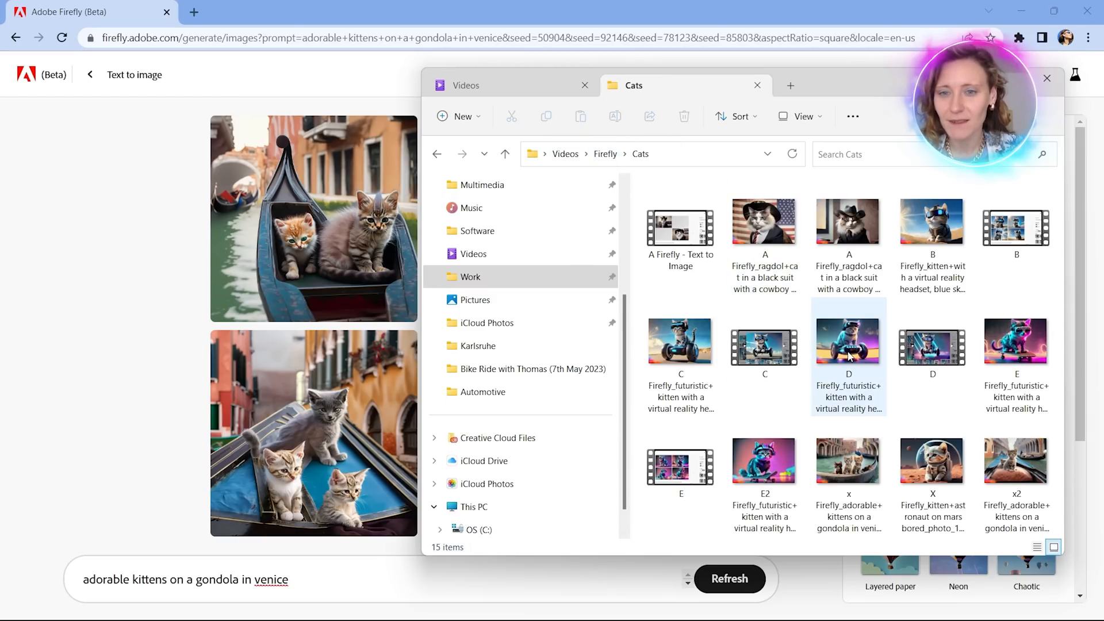
View saved image C of the futuristic kitten on a hoverboard, continue to image D, and close the viewer.
left_click(679, 391)
double_click(679, 390)
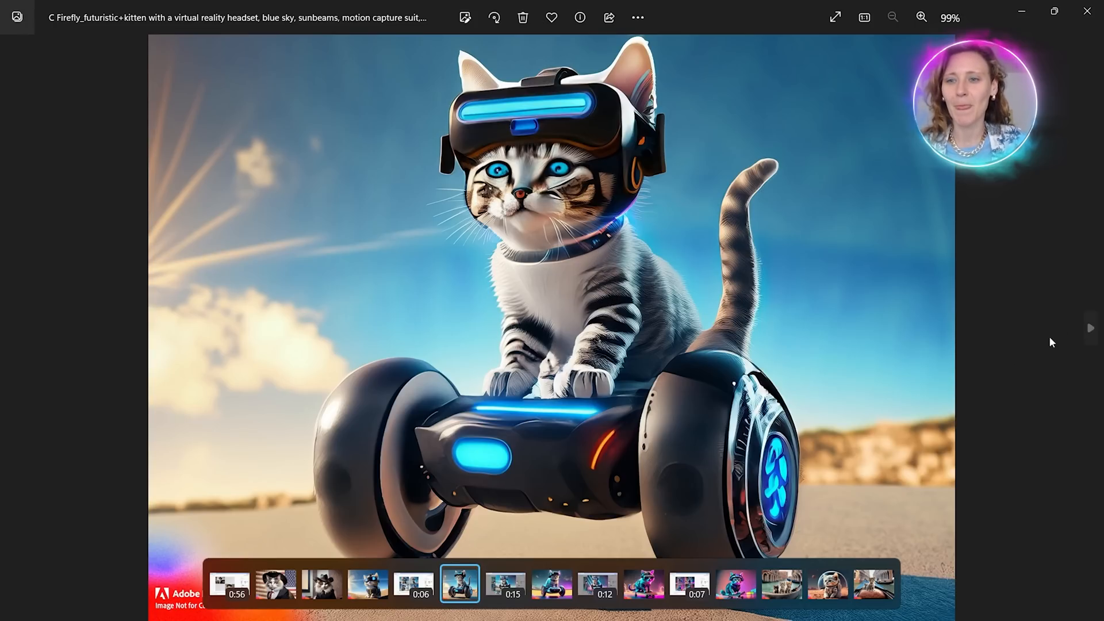
left_click(1091, 328)
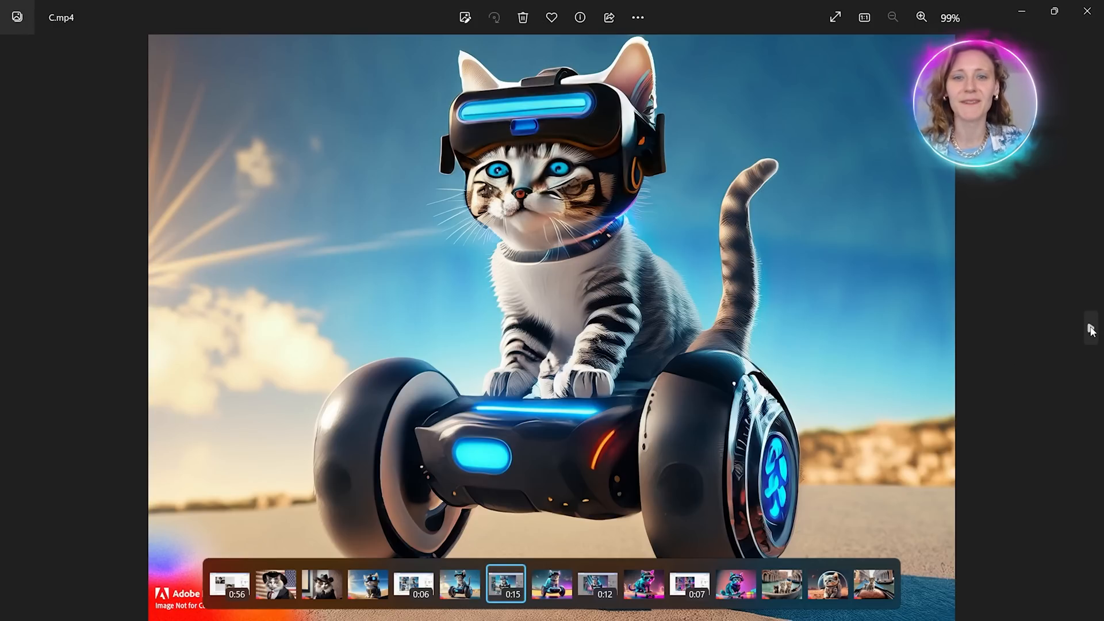
left_click(1091, 329)
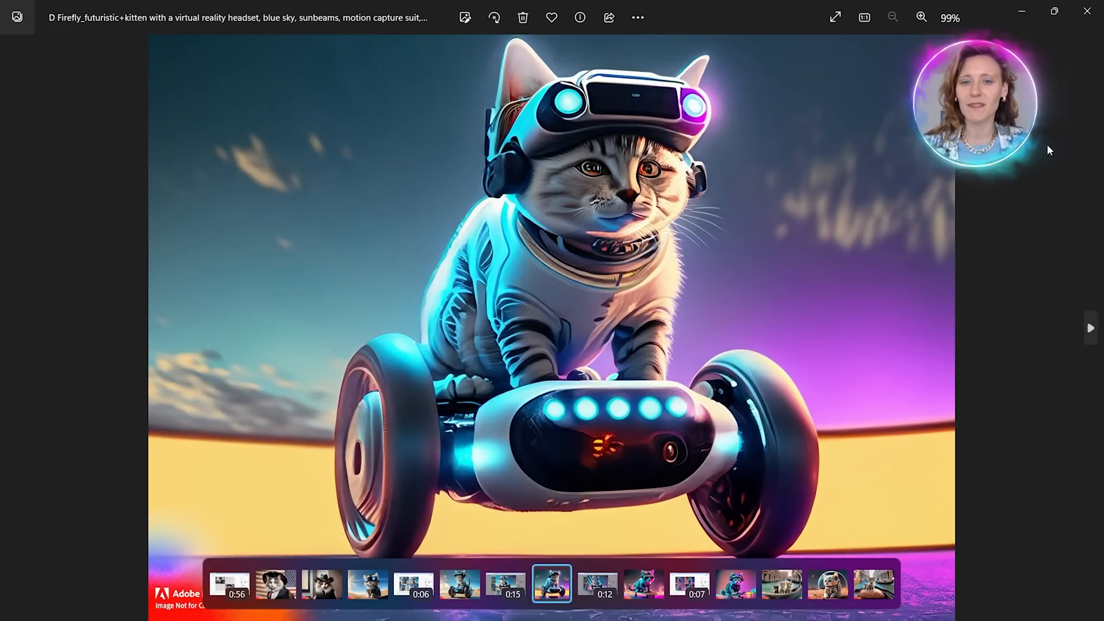
left_click(1087, 11)
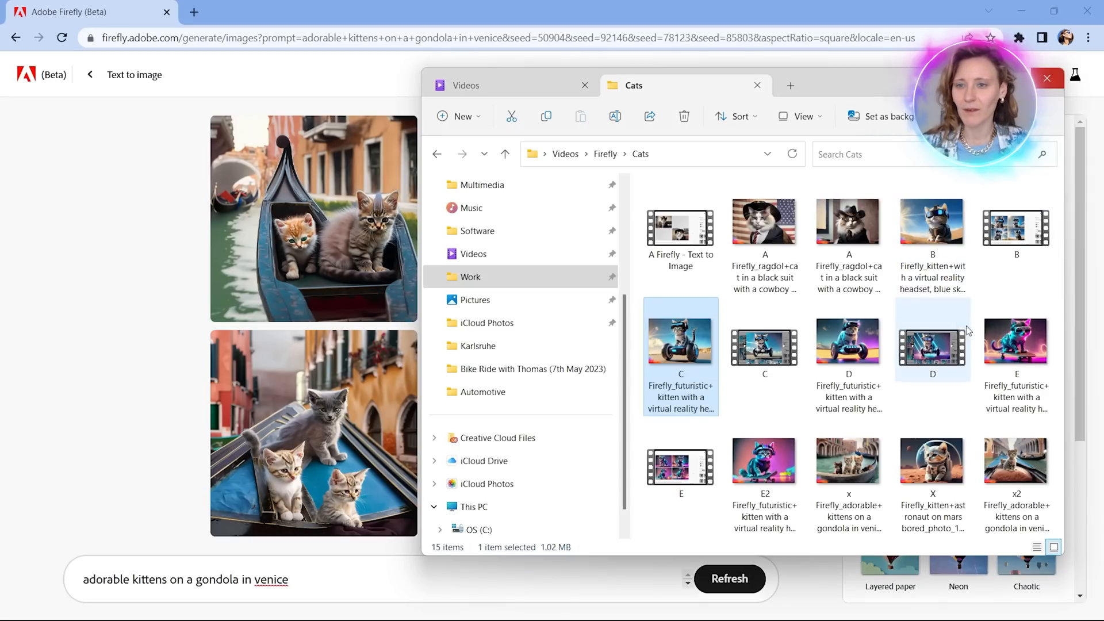
View saved image E2 of the kitten on a skateboard and image X of the kitten astronaut on Mars, closing each one.
double_click(753, 481)
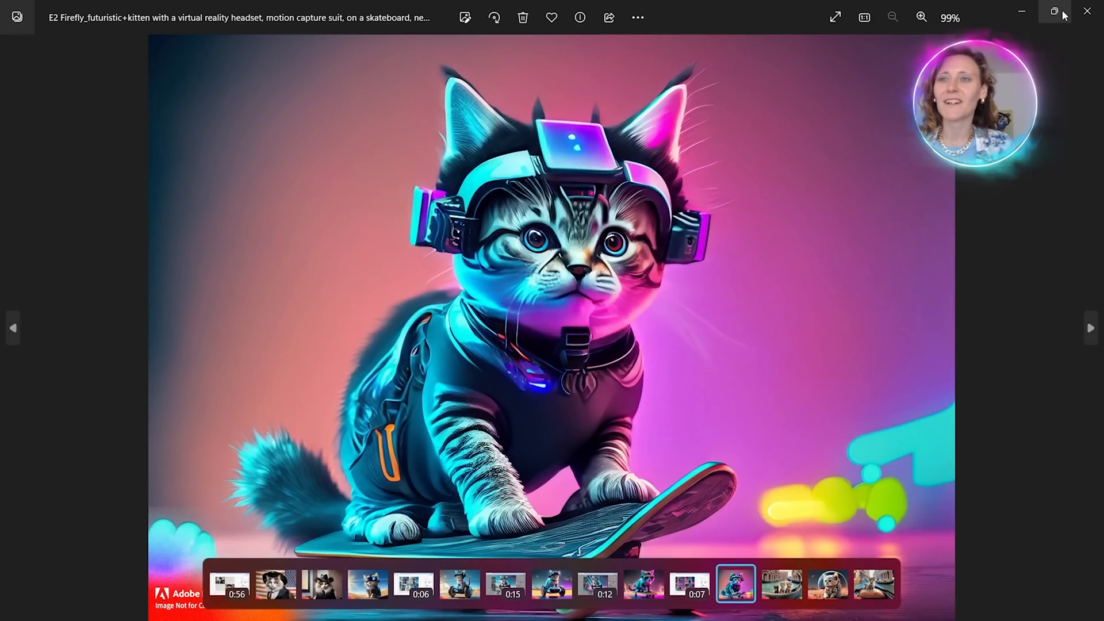
left_click(1087, 11)
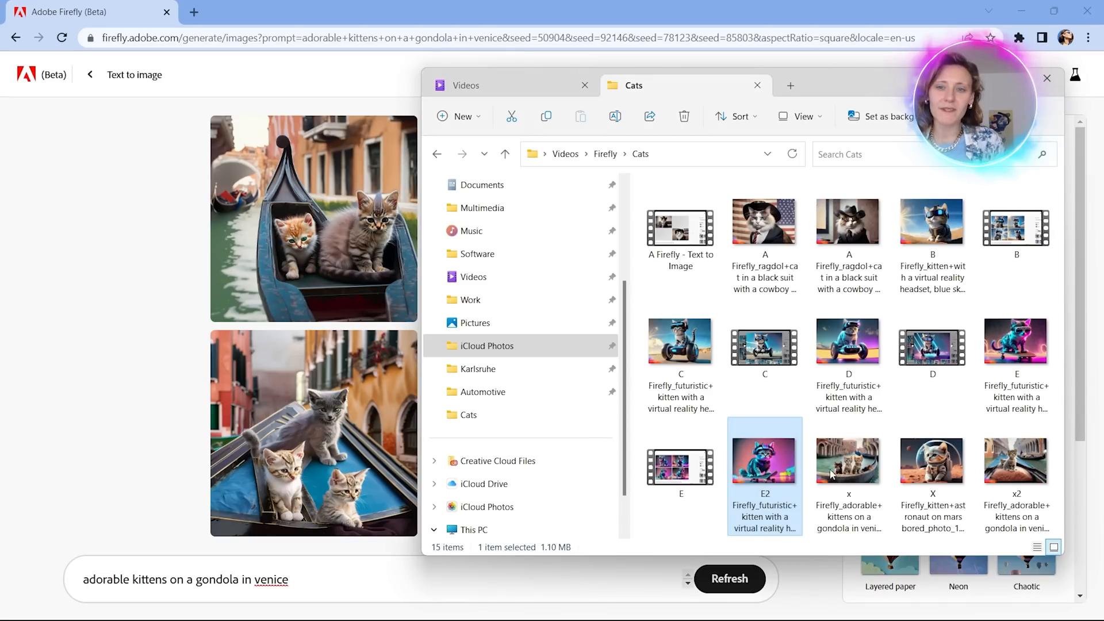
double_click(927, 460)
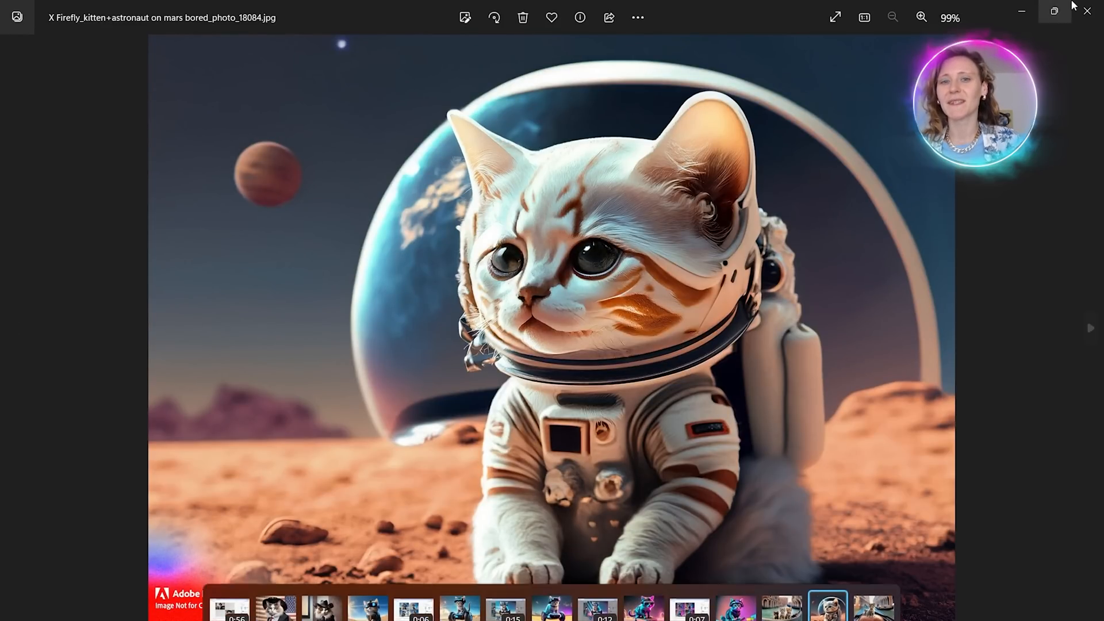
left_click(1086, 11)
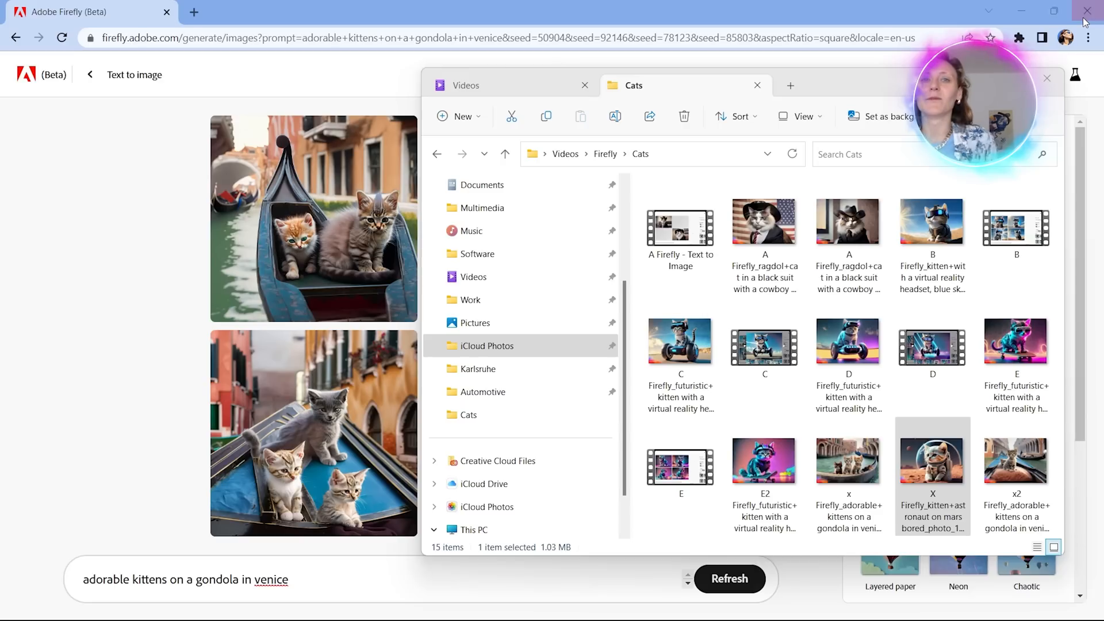
Go back up to the Firefly folder and close File Explorer to return to the generated gondola images.
left_click(606, 153)
left_click(826, 399)
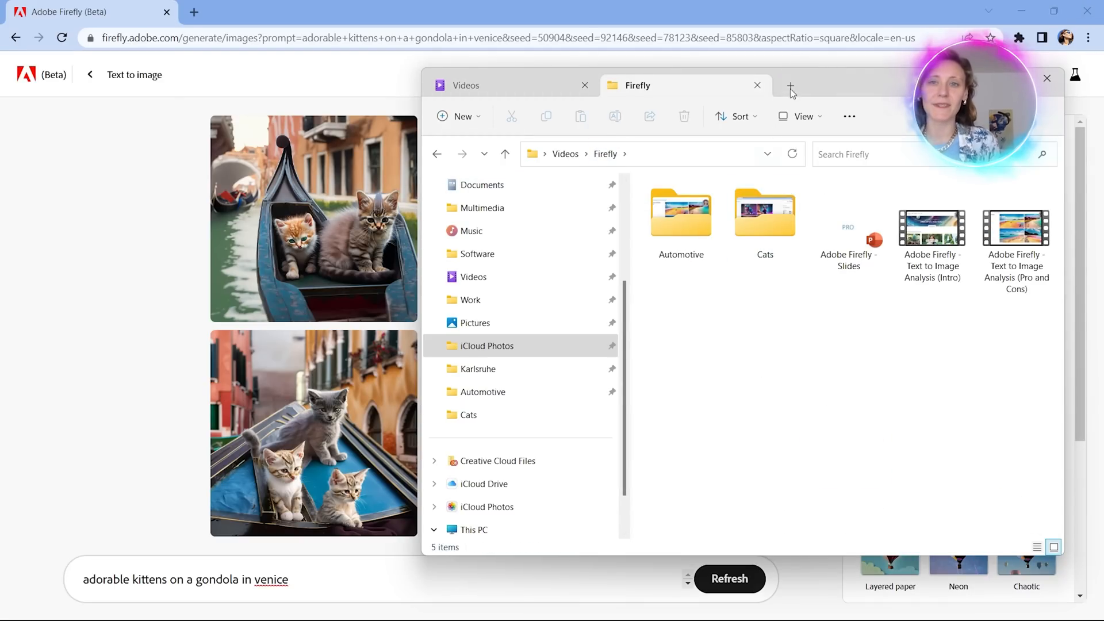
left_click(981, 78)
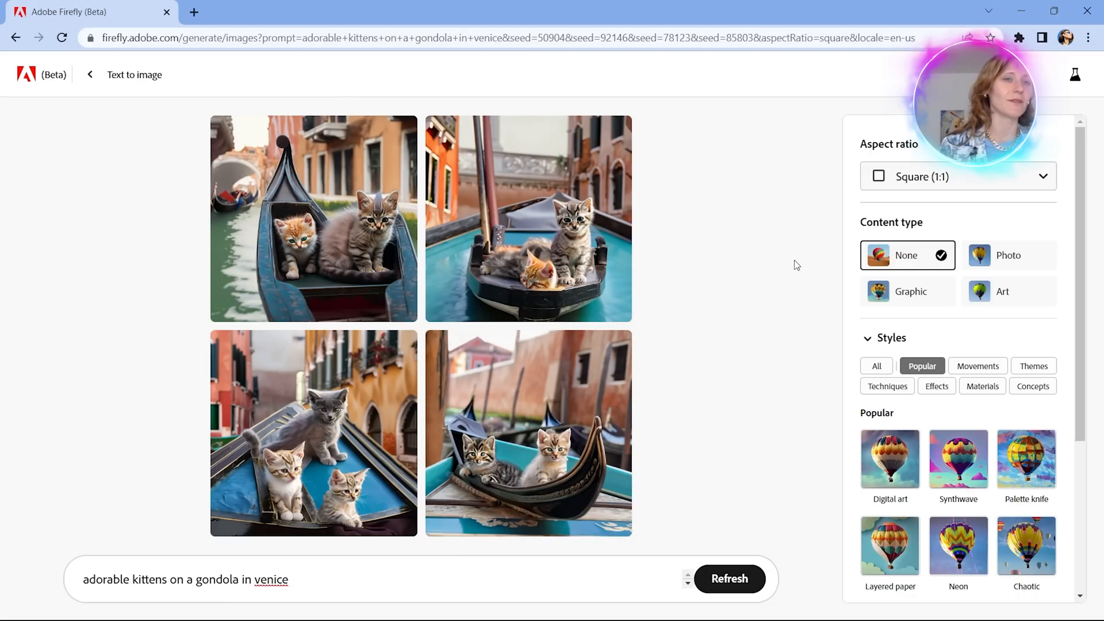